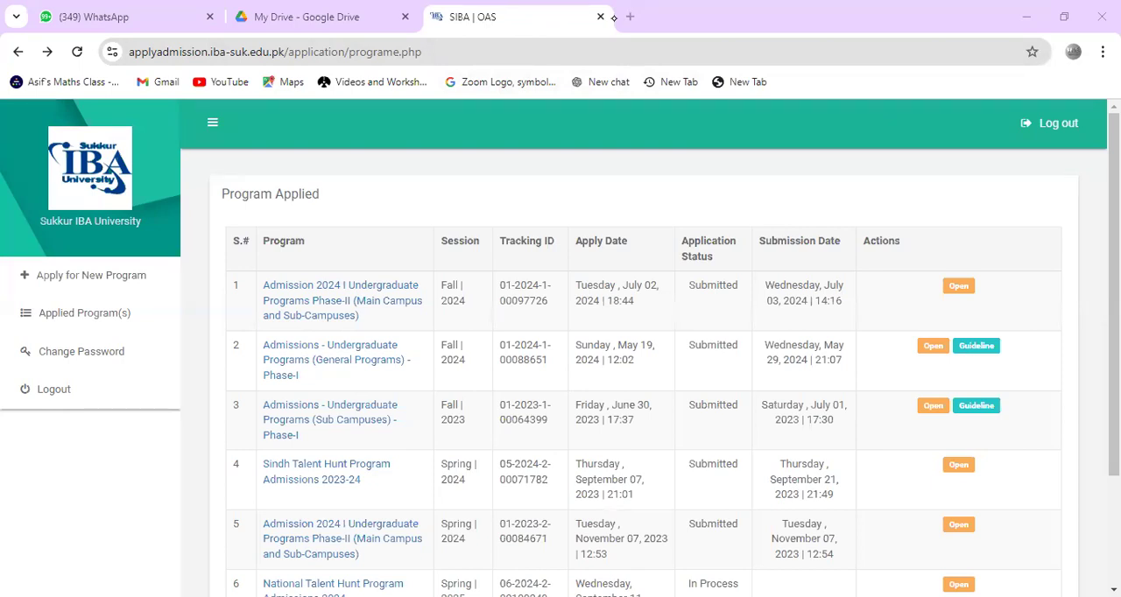
Step: Handwrite "Form", "Required" and "Bill" in red ink over the applied programs table, underline each word, and clear the ink
mouse_move(496, 175)
left_mouse_down()
mouse_move(503, 203)
mouse_move(574, 186)
left_mouse_up()
mouse_move(502, 284)
left_mouse_down()
mouse_move(617, 175)
mouse_move(550, 312)
mouse_move(578, 296)
left_mouse_up()
mouse_move(584, 277)
left_mouse_down()
mouse_move(638, 217)
mouse_move(627, 201)
left_mouse_up()
mouse_move(579, 317)
left_mouse_down()
mouse_move(544, 348)
mouse_move(657, 248)
left_mouse_up()
mouse_move(593, 326)
left_mouse_down()
mouse_move(595, 354)
mouse_move(609, 347)
left_mouse_up()
left_click_drag(620, 317, 633, 326)
left_click_drag(638, 308, 645, 324)
left_click_drag(599, 375, 650, 319)
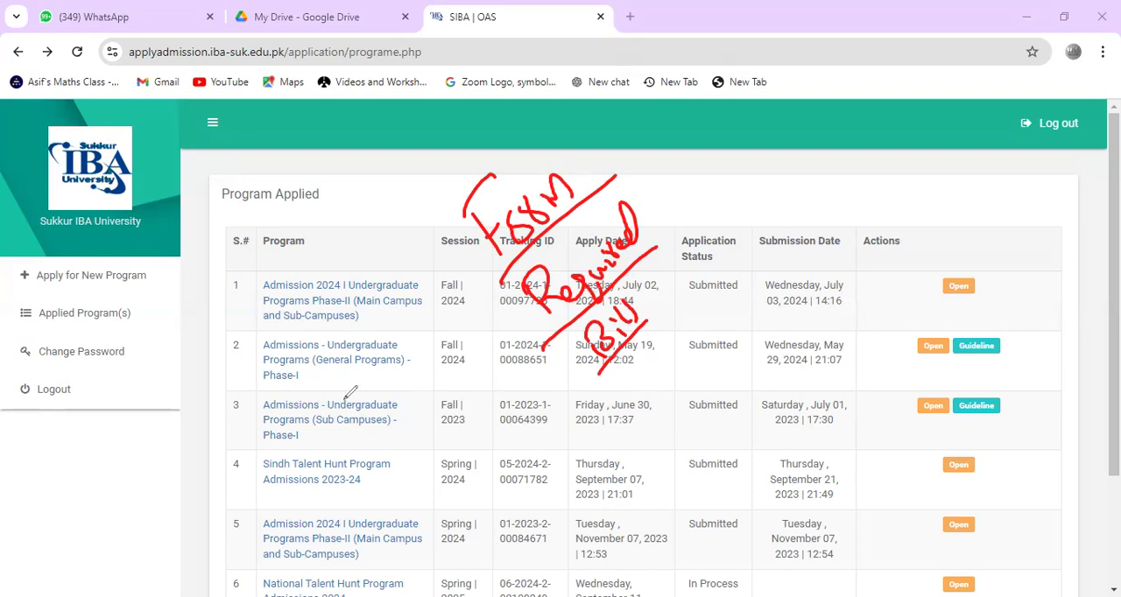
left_click(64, 389)
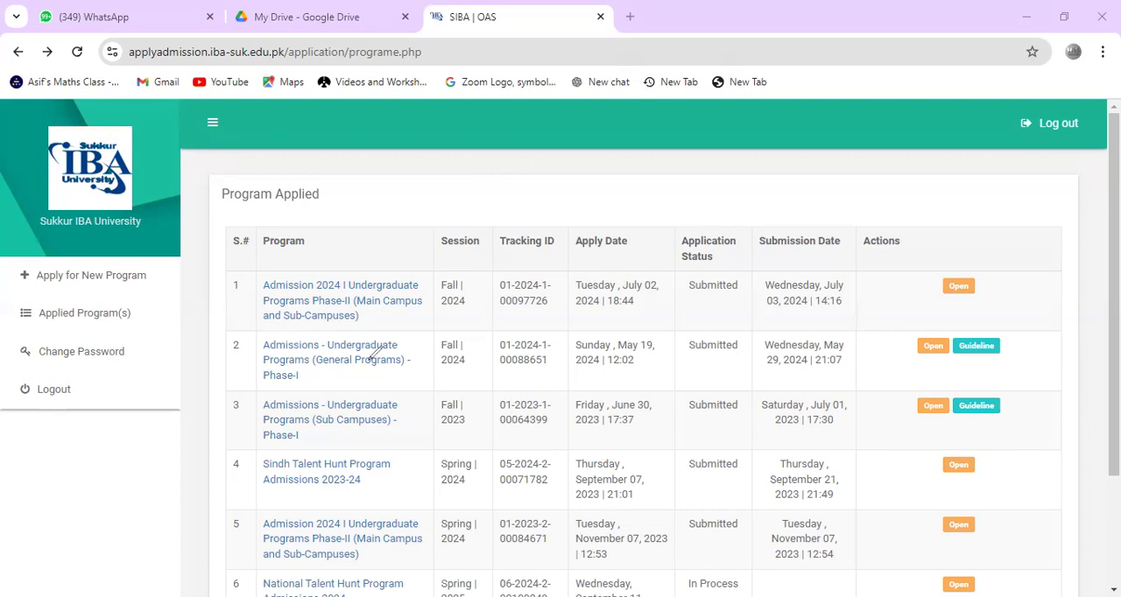
Step: Handwrite "Authentic" in red ink over the Program column, underline and encircle it, and clear the ink
mouse_move(348, 269)
left_mouse_down()
mouse_move(352, 282)
mouse_move(385, 254)
mouse_move(377, 234)
mouse_move(394, 219)
mouse_move(412, 226)
mouse_move(450, 184)
left_mouse_up()
left_click_drag(368, 305, 452, 207)
mouse_move(316, 256)
left_mouse_down()
mouse_move(368, 178)
mouse_move(460, 172)
mouse_move(438, 231)
left_mouse_up()
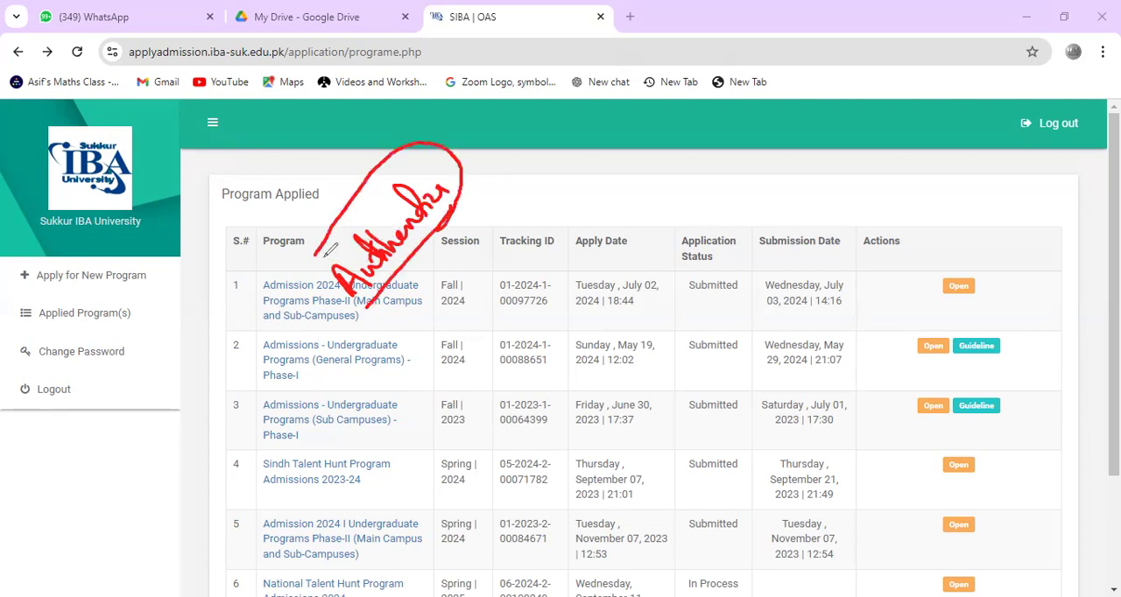
mouse_move(317, 245)
left_mouse_down()
mouse_move(312, 285)
mouse_move(368, 305)
left_mouse_up()
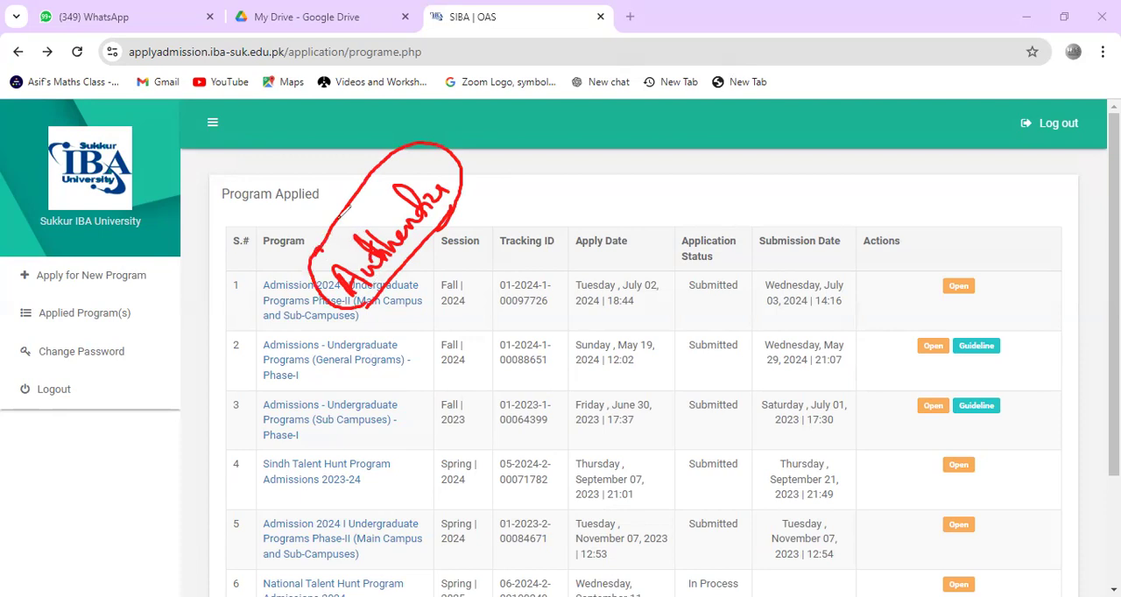
left_click_drag(334, 195, 346, 177)
left_click(62, 389)
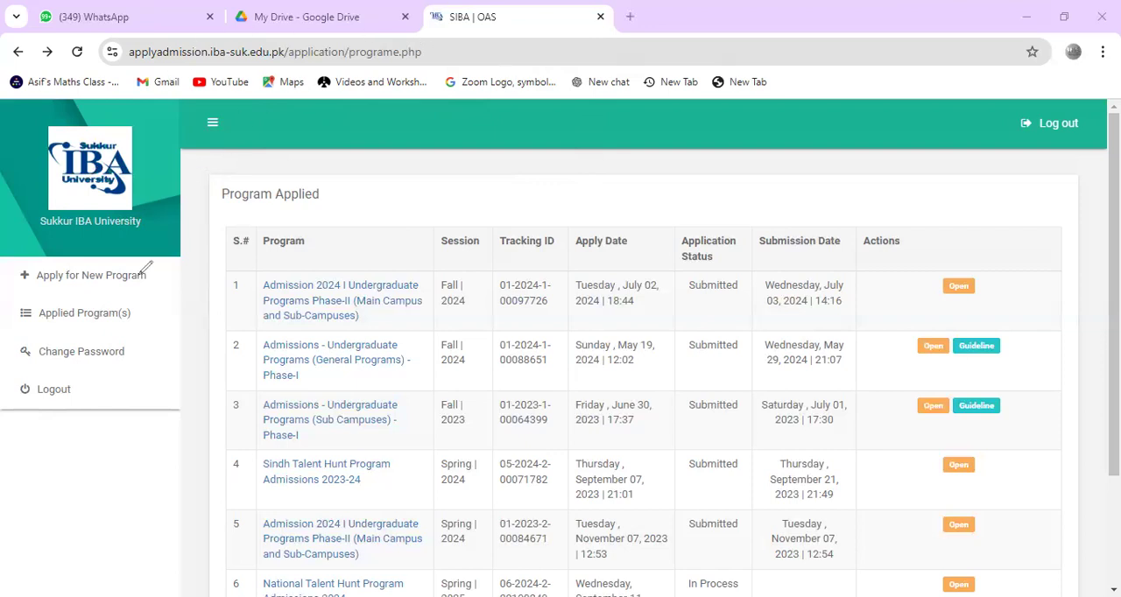
Step: Circle the page's web address in red ink, write "Suk" over the Program column, and clear the annotations
mouse_move(262, 38)
left_mouse_down()
mouse_move(116, 76)
mouse_move(382, 89)
mouse_move(254, 33)
left_mouse_up()
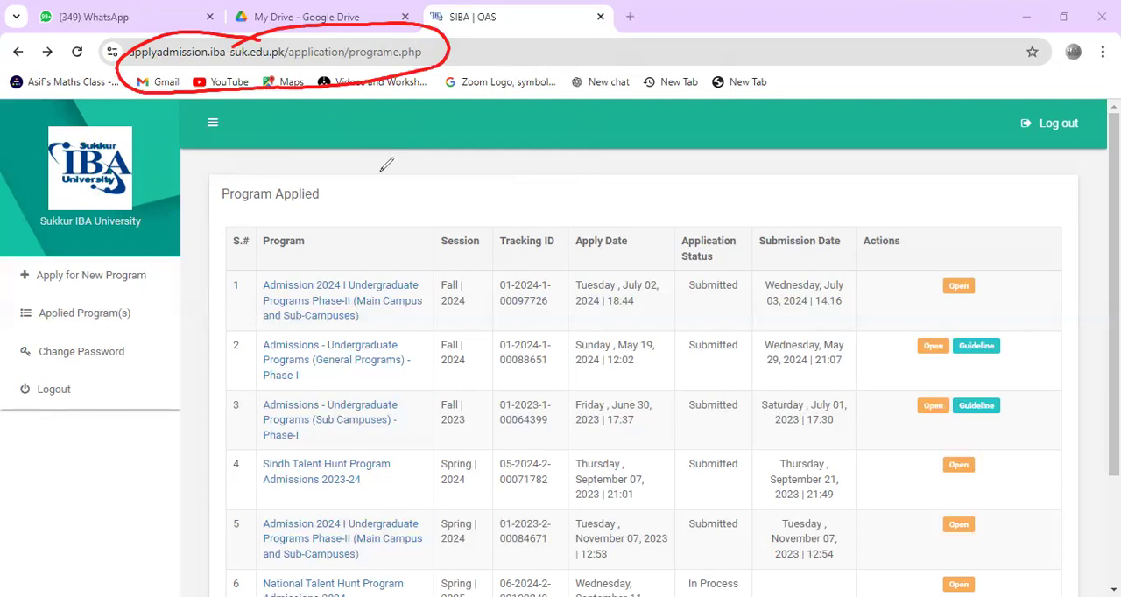
mouse_move(339, 249)
left_mouse_down()
mouse_move(334, 293)
mouse_move(400, 226)
left_mouse_up()
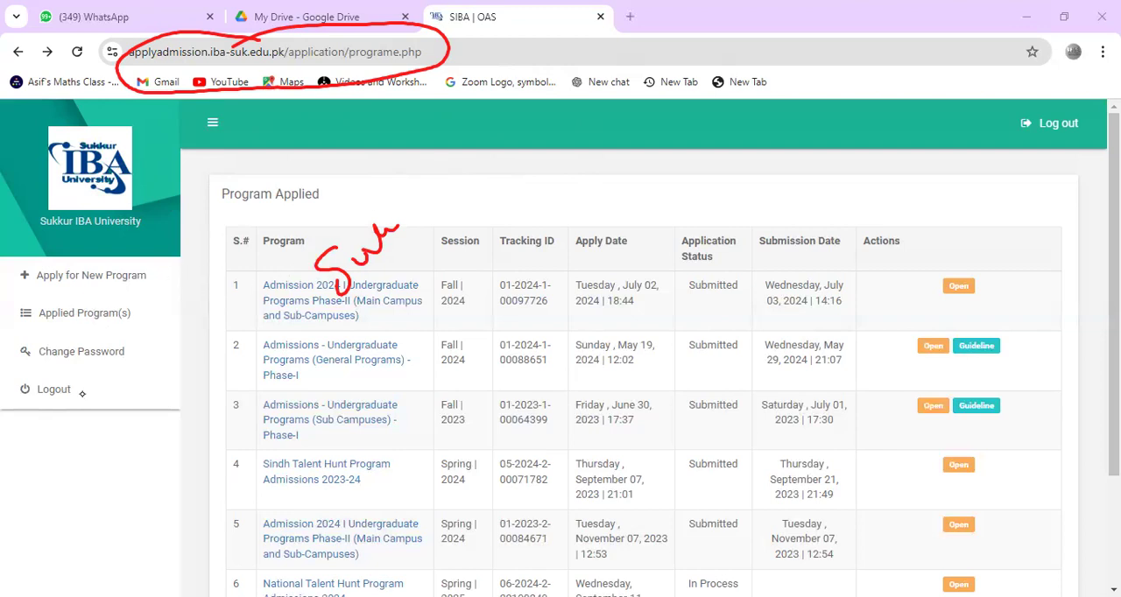
left_click(593, 44)
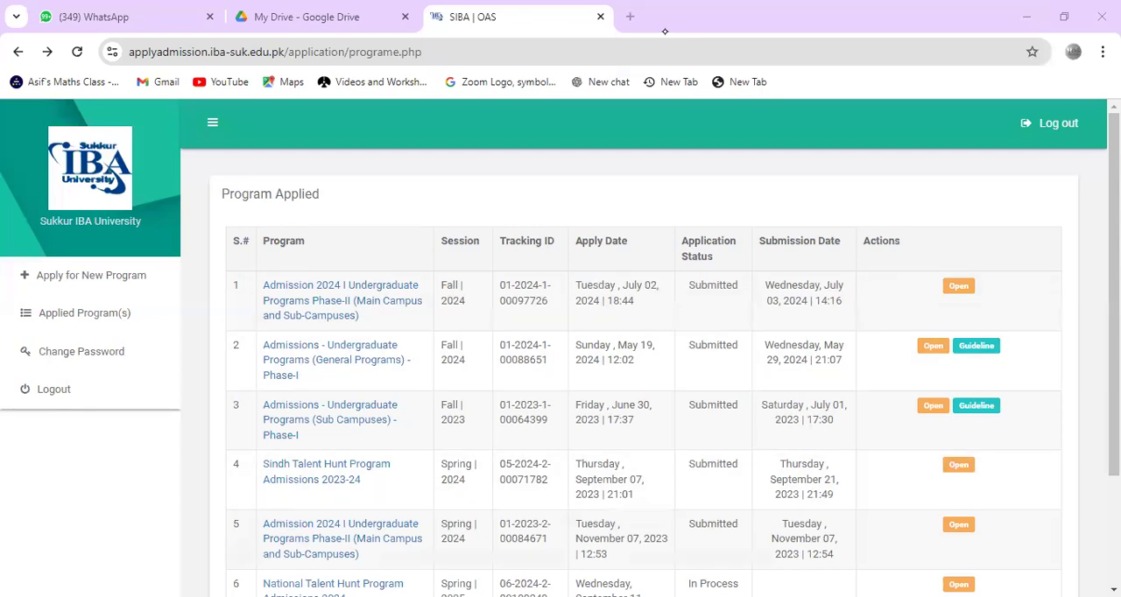
Step: Handwrite a boxed "Sign in" over the table, with an underlined "Contact" and an arrow to "Pass" below it
mouse_move(435, 322)
left_mouse_down()
mouse_move(450, 333)
mouse_move(473, 302)
mouse_move(484, 326)
mouse_move(451, 346)
mouse_move(512, 289)
mouse_move(618, 230)
mouse_move(603, 211)
left_mouse_up()
left_click_drag(655, 239, 515, 355)
left_click_drag(464, 280, 613, 256)
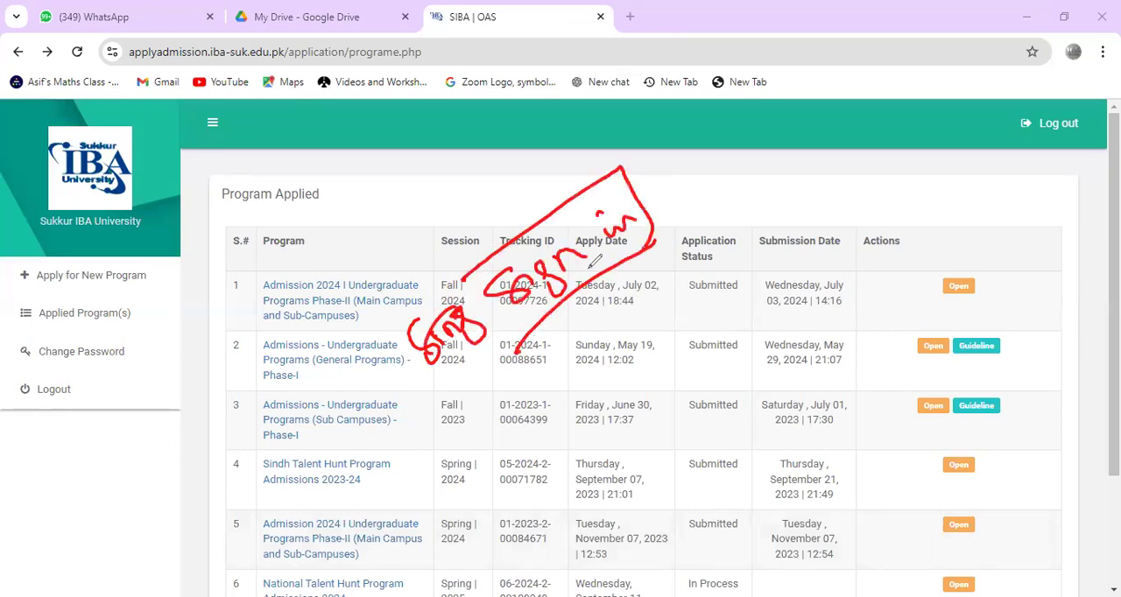
left_click_drag(464, 281, 517, 347)
mouse_move(604, 346)
left_mouse_down()
mouse_move(643, 350)
mouse_move(657, 315)
mouse_move(692, 293)
mouse_move(700, 311)
mouse_move(673, 405)
mouse_move(689, 359)
left_mouse_up()
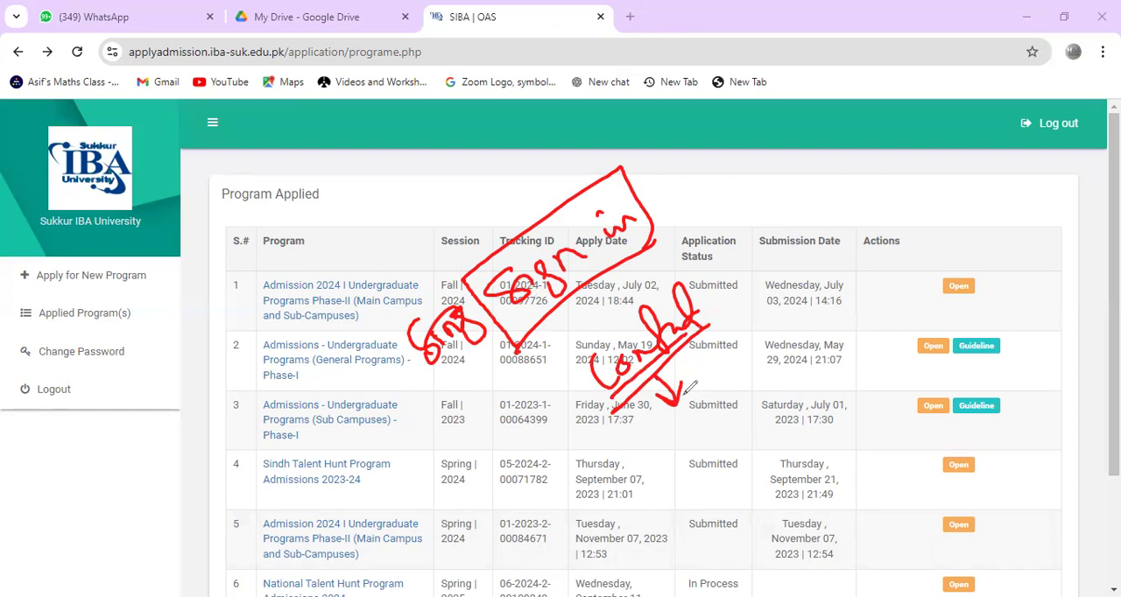
mouse_move(663, 427)
left_mouse_down()
mouse_move(688, 467)
mouse_move(692, 419)
mouse_move(720, 396)
left_mouse_up()
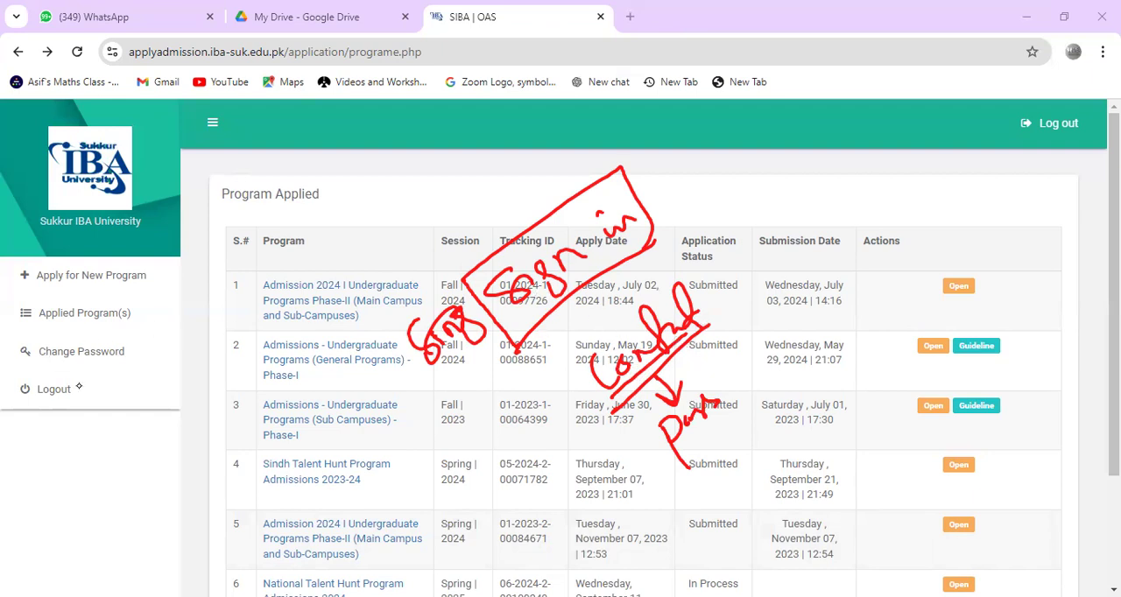
Step: Handwrite underlined red notes over the Program column and "Online" between two lines over the Session column, clearing each annotation
mouse_move(289, 335)
left_mouse_down()
mouse_move(290, 280)
mouse_move(323, 294)
left_mouse_up()
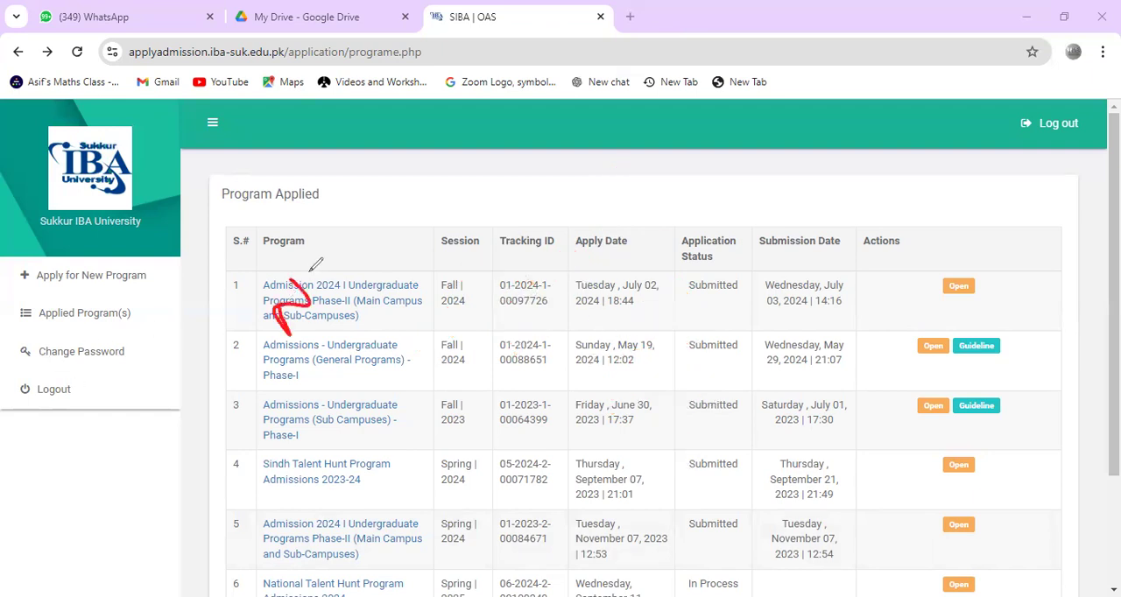
left_click_drag(294, 272, 309, 250)
mouse_move(323, 250)
left_mouse_down()
mouse_move(335, 269)
mouse_move(342, 256)
left_mouse_up()
mouse_move(334, 236)
left_mouse_down()
mouse_move(343, 268)
mouse_move(361, 255)
left_mouse_up()
left_click_drag(342, 221, 356, 242)
left_click_drag(300, 353, 390, 253)
mouse_move(362, 328)
left_mouse_down()
mouse_move(352, 353)
mouse_move(383, 332)
left_mouse_up()
mouse_move(363, 316)
left_mouse_down()
mouse_move(384, 294)
mouse_move(404, 311)
left_mouse_up()
left_click_drag(406, 284, 415, 305)
left_click_drag(400, 304, 414, 293)
left_click_drag(422, 265, 434, 287)
left_click_drag(392, 355, 407, 394)
left_click_drag(380, 352, 412, 328)
left_click_drag(400, 375, 417, 358)
mouse_move(427, 354)
left_mouse_down()
mouse_move(428, 368)
mouse_move(448, 345)
left_mouse_up()
left_click(79, 396)
mouse_move(443, 366)
left_mouse_down()
mouse_move(426, 377)
mouse_move(501, 308)
mouse_move(459, 388)
mouse_move(409, 370)
mouse_move(458, 307)
left_mouse_up()
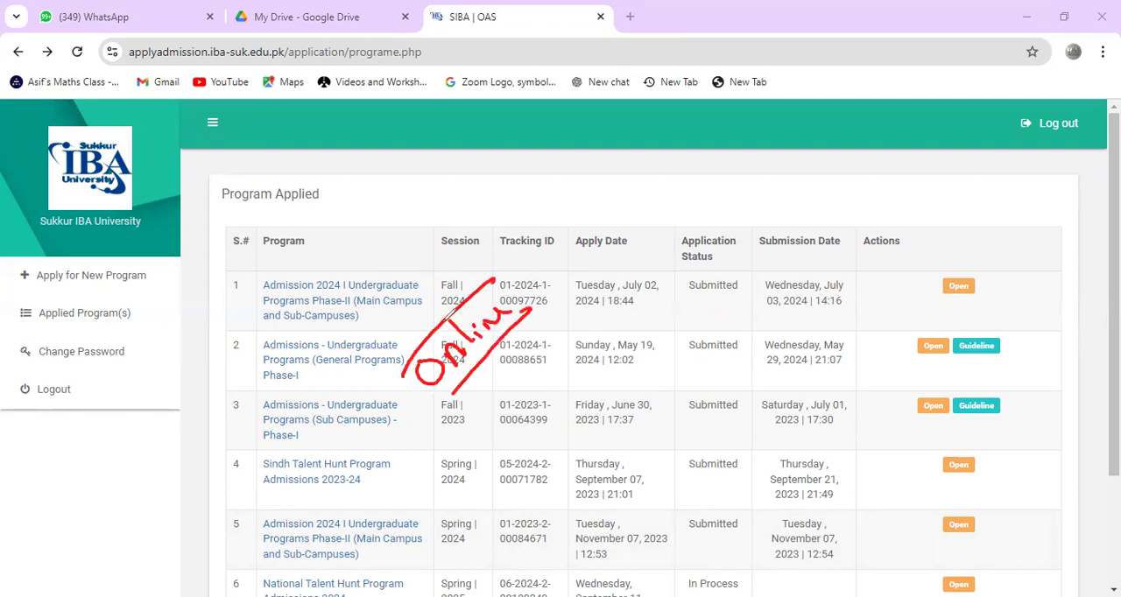
left_click(60, 397)
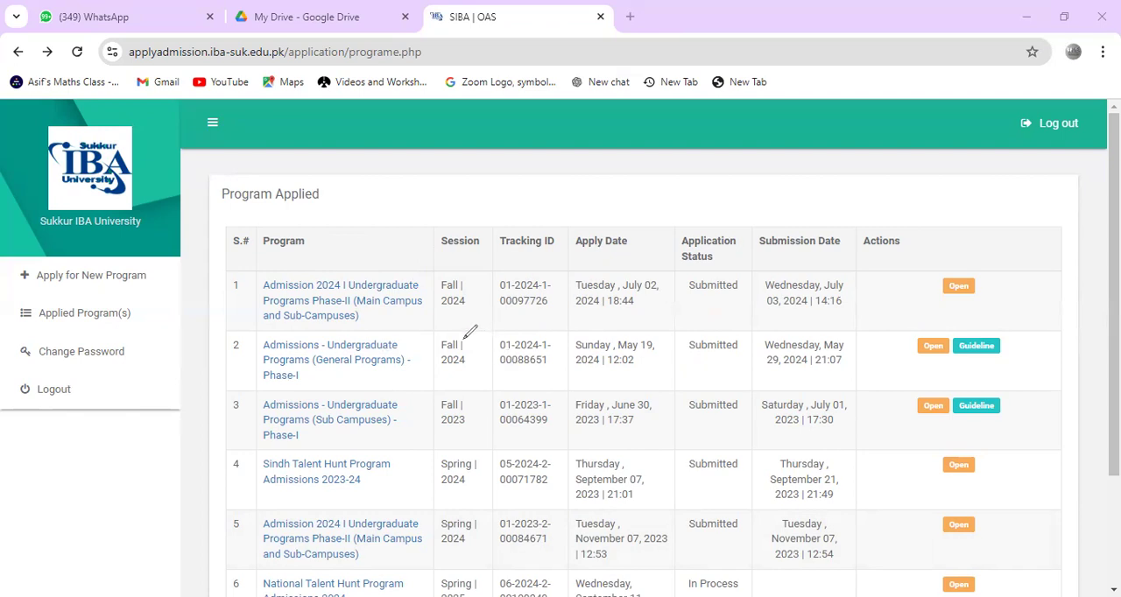
Step: Handwrite an underlined example mobile number pattern in red ink over the Tracking ID column and tick it
mouse_move(458, 327)
left_mouse_down()
mouse_move(454, 338)
mouse_move(480, 310)
mouse_move(492, 343)
mouse_move(510, 291)
mouse_move(526, 305)
mouse_move(603, 219)
left_mouse_up()
left_click_drag(485, 368, 603, 262)
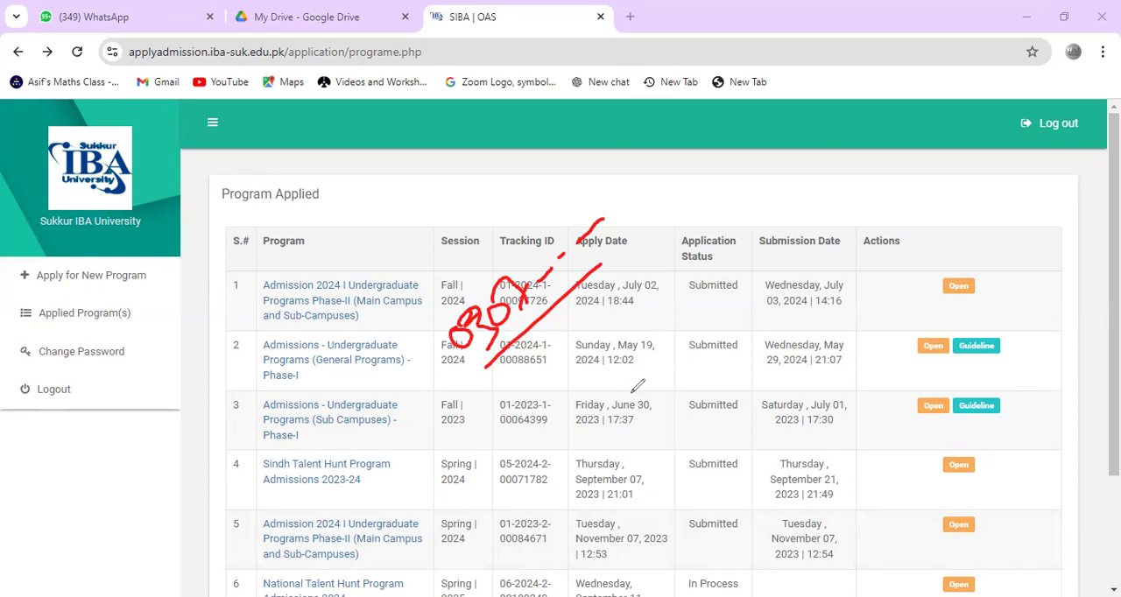
mouse_move(638, 393)
left_mouse_down()
mouse_move(632, 426)
mouse_move(638, 407)
left_mouse_up()
left_click_drag(636, 392, 651, 383)
left_click_drag(491, 261, 524, 233)
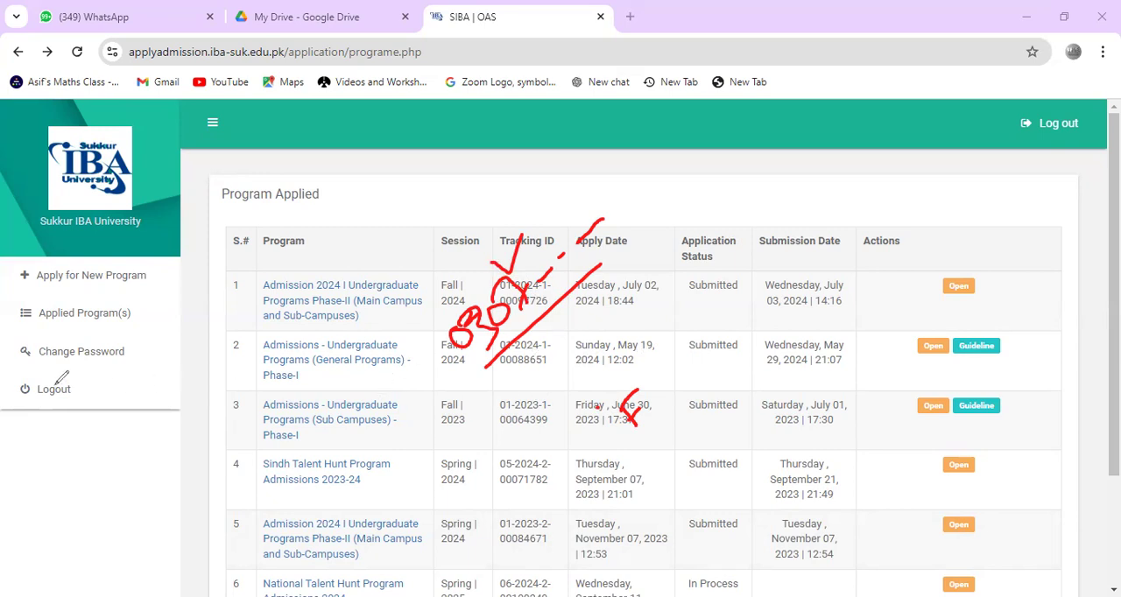
Step: Handwrite "Sign up" in red ink over the Program column, underline it, and draw a bracket above it
mouse_move(342, 280)
left_mouse_down()
mouse_move(337, 329)
mouse_move(355, 300)
left_mouse_up()
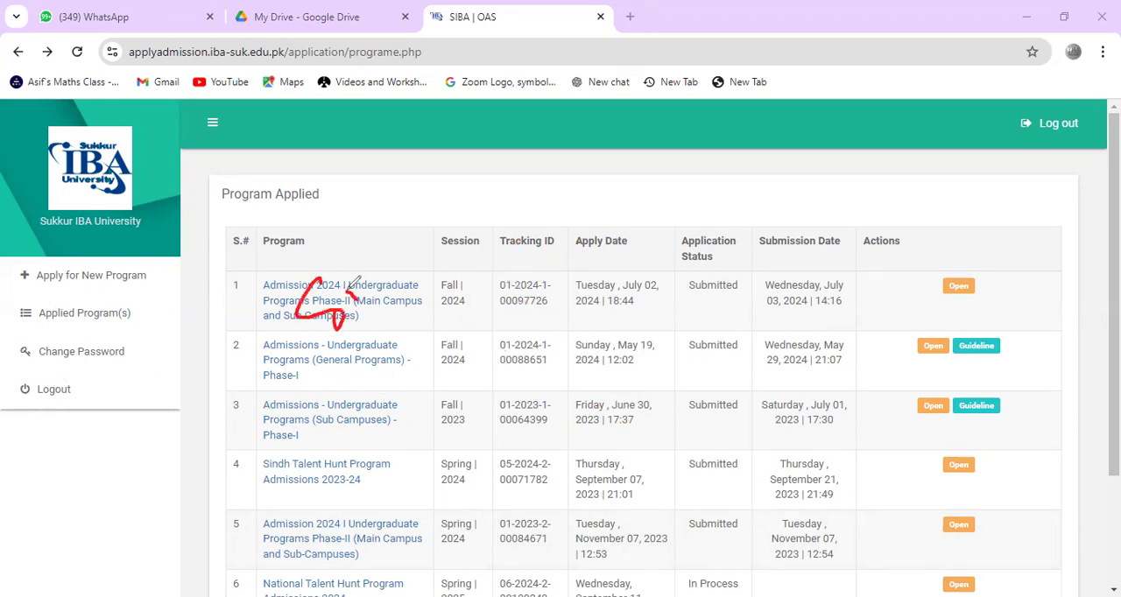
mouse_move(365, 278)
left_mouse_down()
mouse_move(379, 292)
mouse_move(384, 282)
left_mouse_up()
mouse_move(372, 264)
left_mouse_down()
mouse_move(401, 263)
mouse_move(431, 230)
left_mouse_up()
left_click_drag(352, 347, 477, 217)
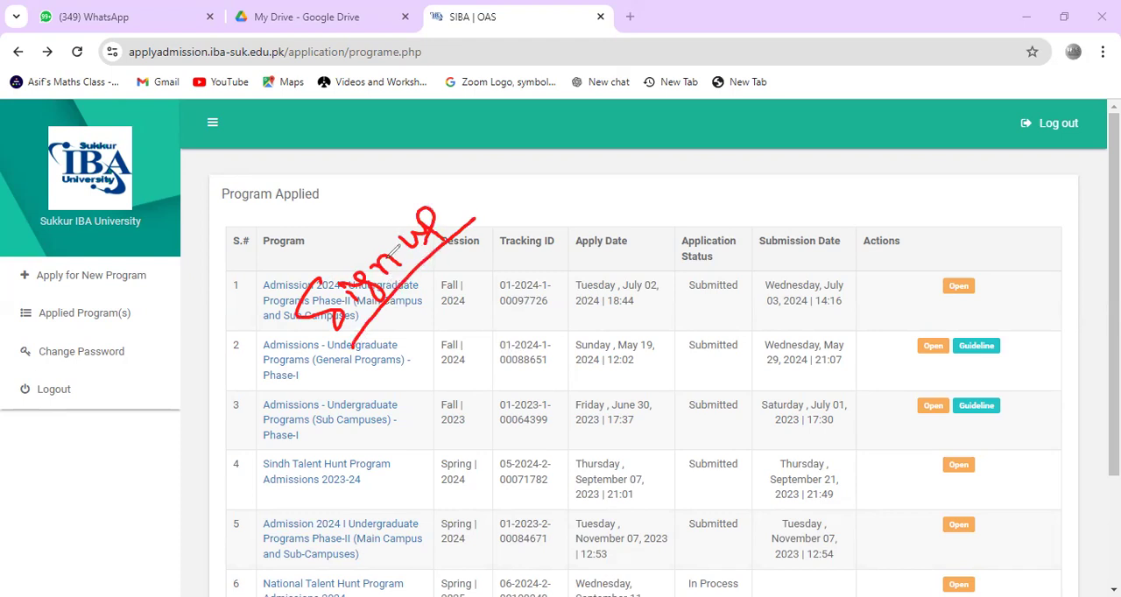
mouse_move(288, 300)
left_mouse_down()
mouse_move(397, 174)
mouse_move(425, 186)
left_mouse_up()
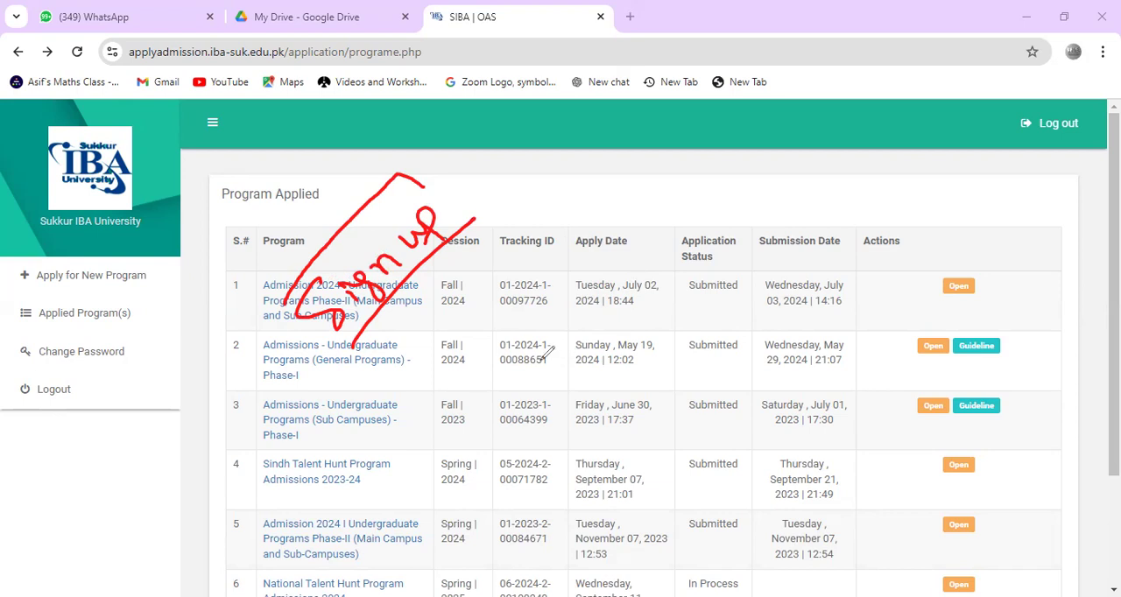
Step: Handwrite "Email" and "Num" beside the sign-up note, underline both, and frame and tick "Num"
mouse_move(511, 355)
left_mouse_down()
mouse_move(532, 335)
mouse_move(605, 321)
left_mouse_up()
left_click_drag(557, 394, 638, 308)
mouse_move(653, 378)
left_mouse_down()
mouse_move(642, 359)
mouse_move(713, 337)
left_mouse_up()
left_click_drag(626, 335, 687, 275)
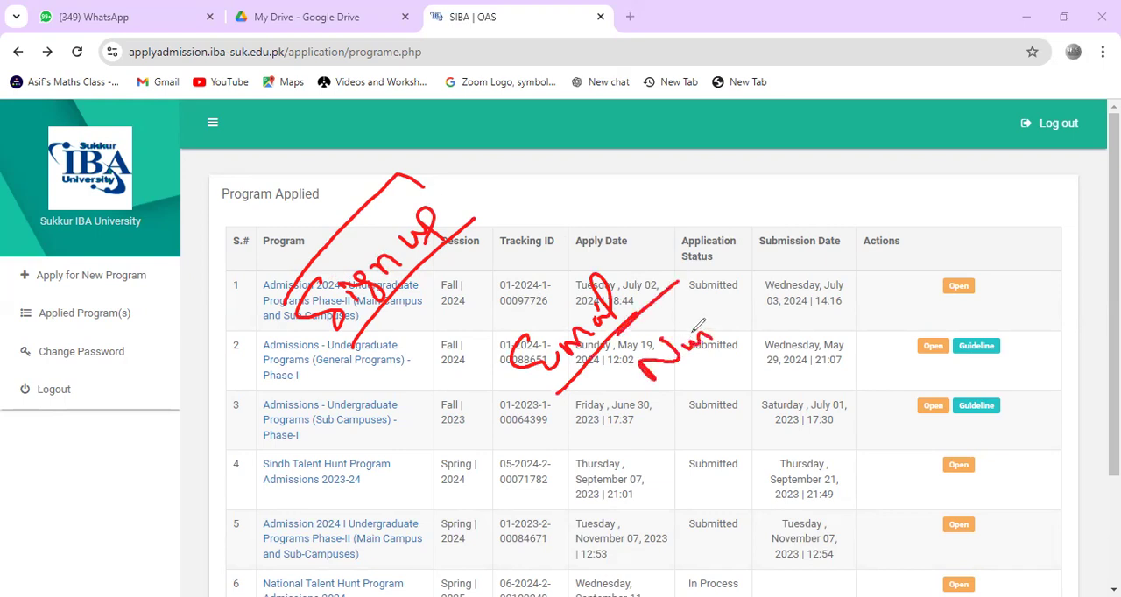
left_click_drag(656, 393, 753, 320)
mouse_move(624, 357)
left_mouse_down()
mouse_move(705, 298)
mouse_move(747, 328)
left_mouse_up()
left_click_drag(693, 293, 706, 254)
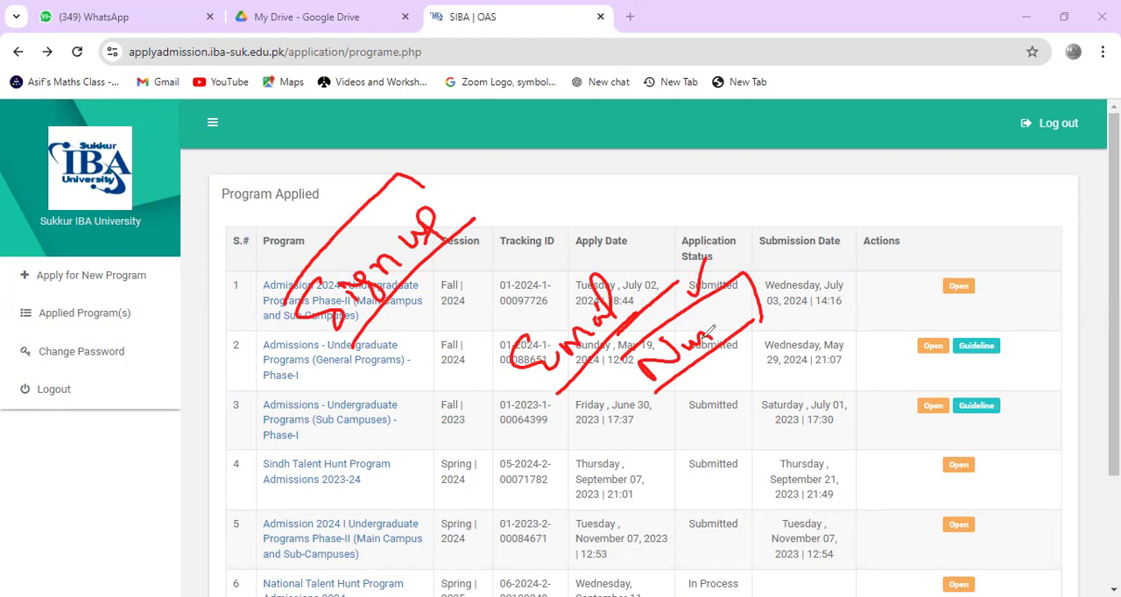
Step: Handwrite "Jazz" with an arrow to an underlined "Telenor" below the number note, and clear all the ink
mouse_move(646, 428)
left_mouse_down()
mouse_move(637, 458)
mouse_move(645, 418)
left_mouse_up()
left_click_drag(658, 415, 823, 313)
left_click_drag(754, 380, 815, 342)
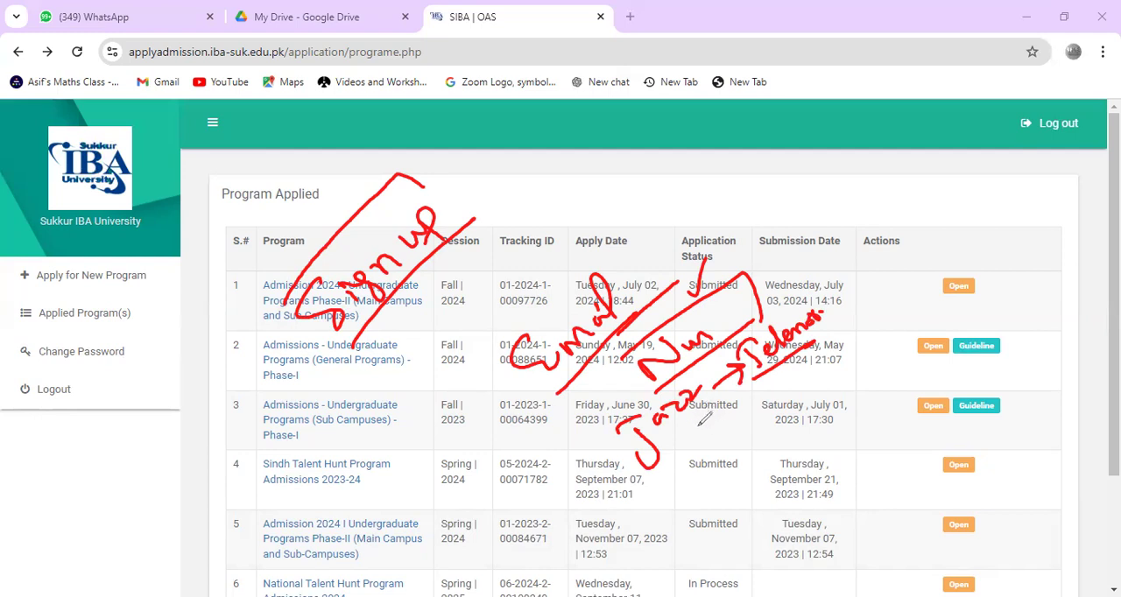
left_click_drag(711, 404, 675, 442)
left_click(76, 393)
Step: Handwrite a sample account password in red ink over the middle of the table, frame it with lines, and clear it
left_click_drag(399, 373, 424, 421)
mouse_move(399, 374)
left_mouse_down()
mouse_move(458, 401)
mouse_move(439, 362)
left_mouse_up()
mouse_move(467, 359)
left_mouse_down()
mouse_move(457, 377)
mouse_move(533, 274)
mouse_move(553, 274)
mouse_move(572, 252)
left_mouse_up()
left_click_drag(457, 423, 576, 289)
left_click_drag(400, 366, 523, 237)
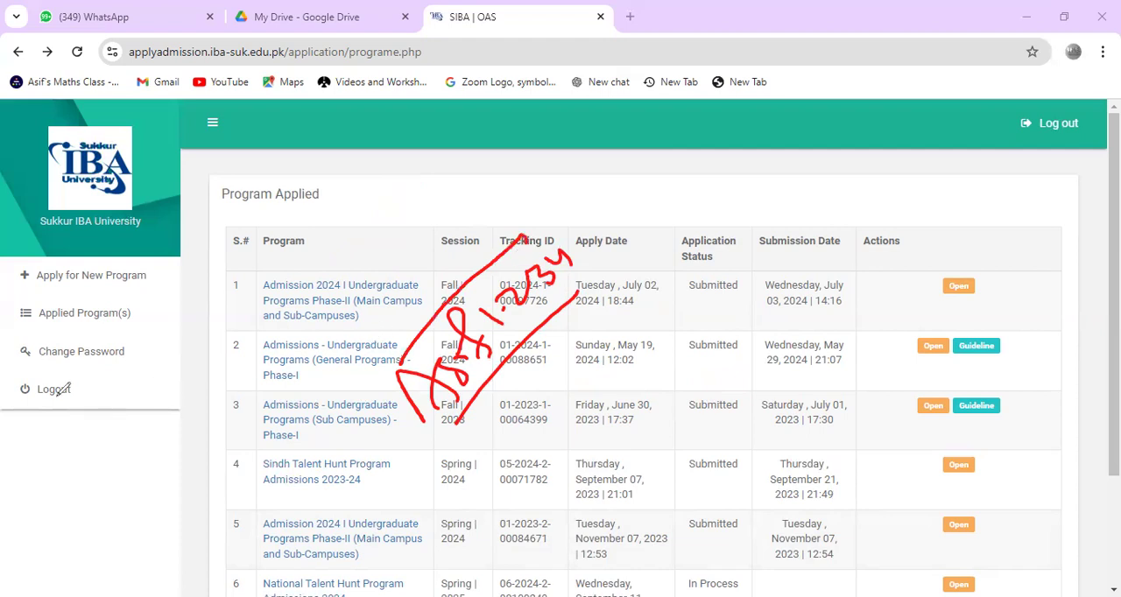
left_click(90, 388)
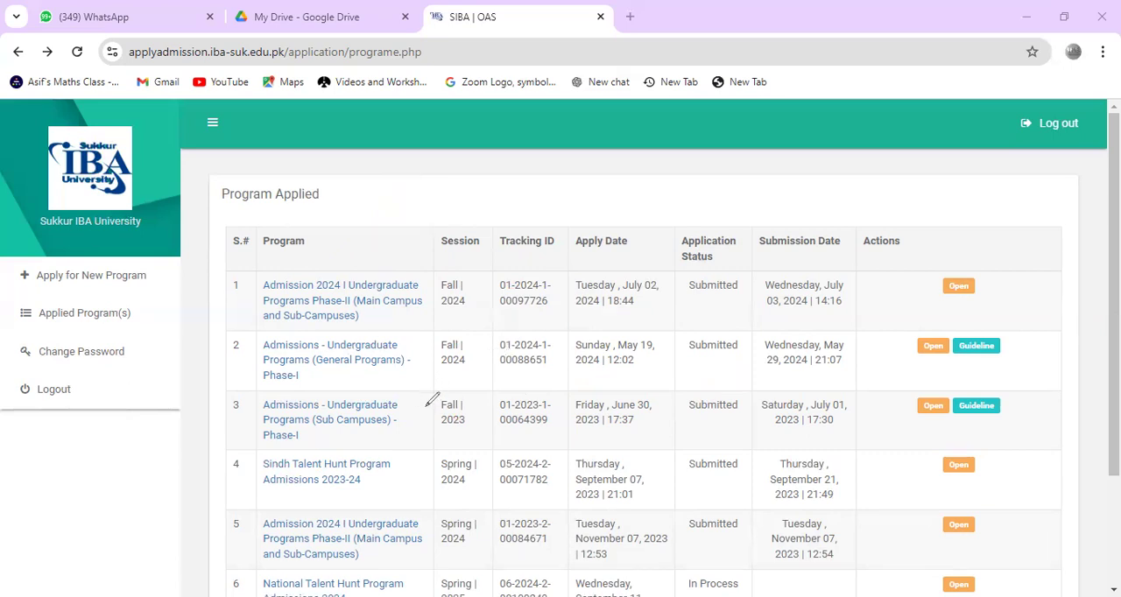
Step: Handwrite the contact phone number diagonally in red ink across the table and encircle it
mouse_move(436, 392)
left_mouse_down()
mouse_move(426, 391)
mouse_move(457, 352)
mouse_move(455, 332)
mouse_move(550, 265)
mouse_move(554, 245)
mouse_move(574, 229)
mouse_move(588, 263)
left_mouse_up()
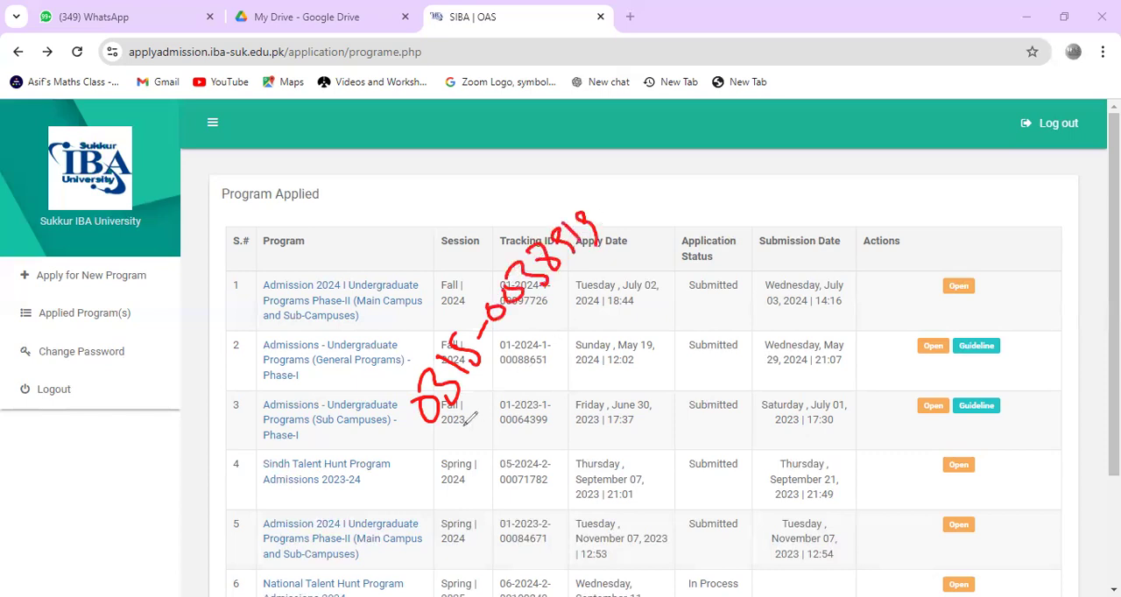
left_click_drag(448, 441, 611, 268)
mouse_move(381, 393)
left_mouse_down()
mouse_move(443, 294)
mouse_move(603, 214)
mouse_move(612, 285)
mouse_move(395, 386)
mouse_move(438, 452)
mouse_move(452, 443)
left_mouse_up()
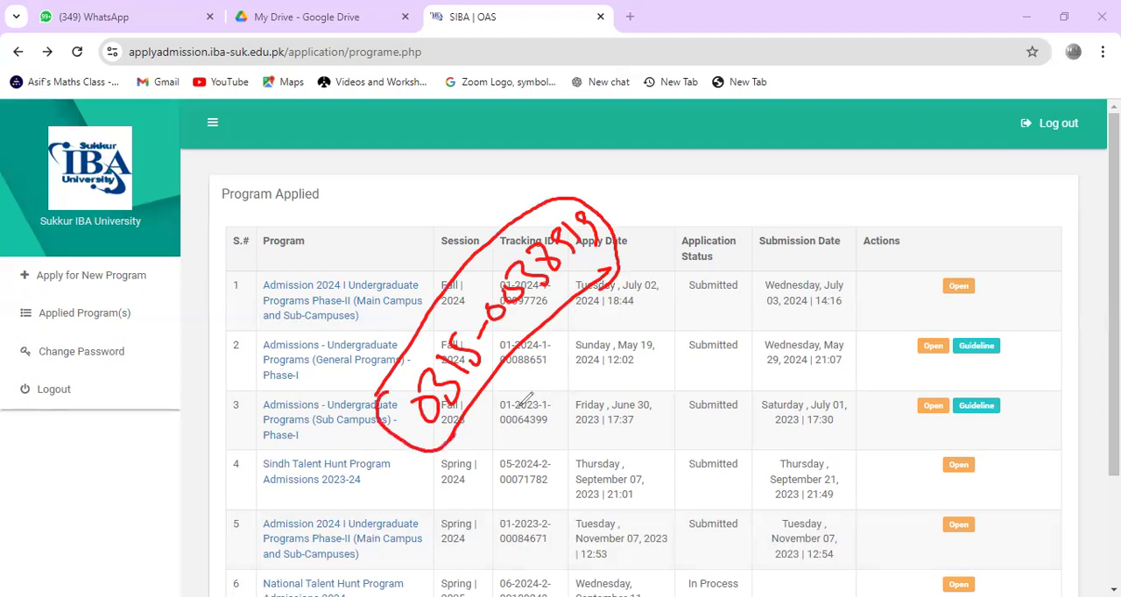
Step: Handwrite a circled "10 am" and a boxed "8 pm" beside the phone number, and clear all annotations
left_click_drag(515, 380, 526, 383)
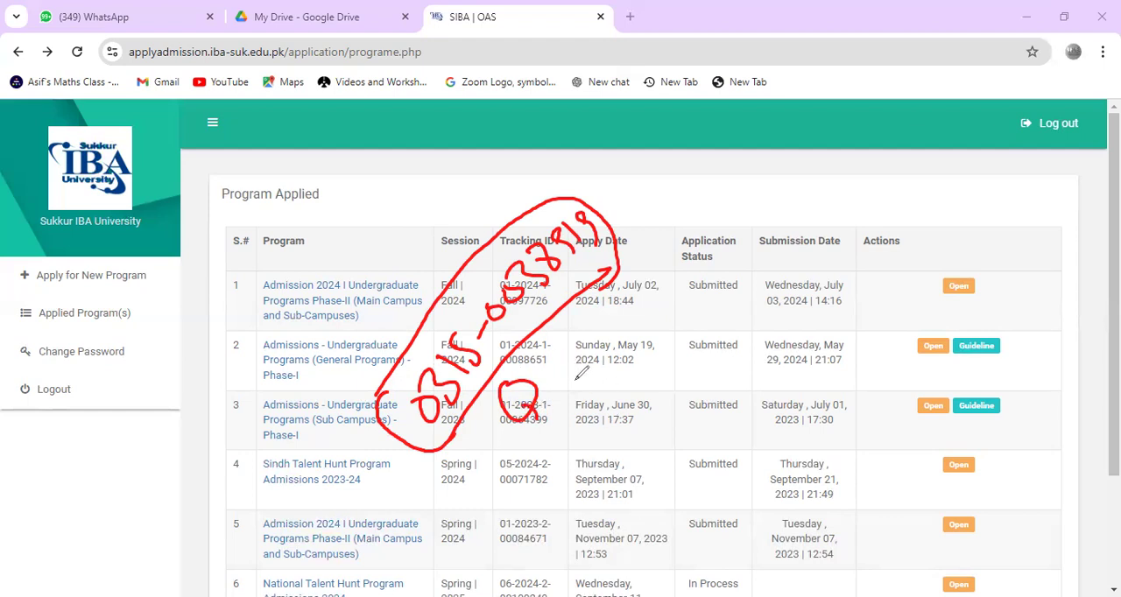
mouse_move(630, 349)
left_mouse_down()
mouse_move(624, 370)
mouse_move(692, 331)
left_mouse_up()
left_click_drag(634, 400, 699, 336)
mouse_move(653, 307)
left_mouse_down()
mouse_move(609, 383)
mouse_move(673, 296)
mouse_move(624, 330)
left_mouse_up()
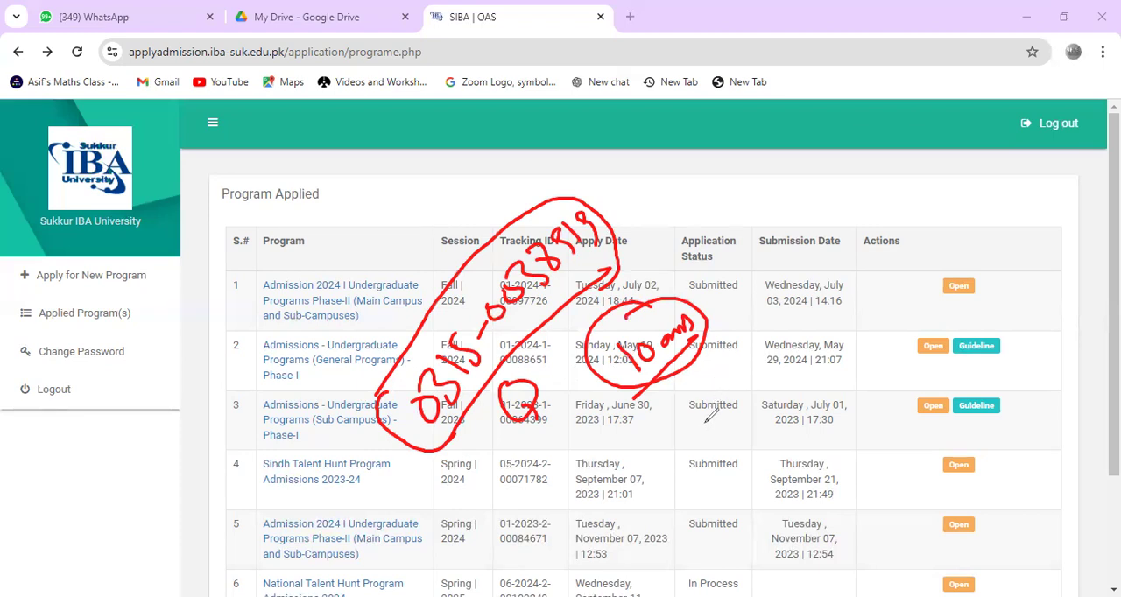
mouse_move(681, 443)
left_mouse_down()
mouse_move(734, 417)
mouse_move(750, 431)
left_mouse_up()
left_click_drag(689, 499, 758, 431)
mouse_move(648, 451)
left_mouse_down()
mouse_move(763, 422)
mouse_move(740, 451)
mouse_move(634, 465)
mouse_move(702, 497)
left_mouse_up()
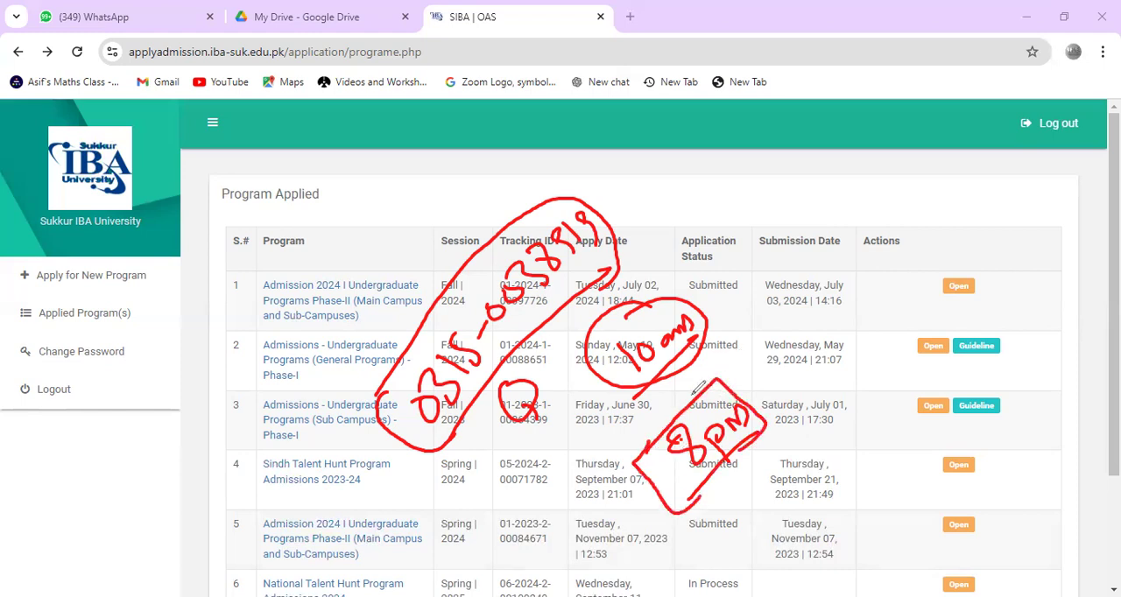
left_click(67, 391)
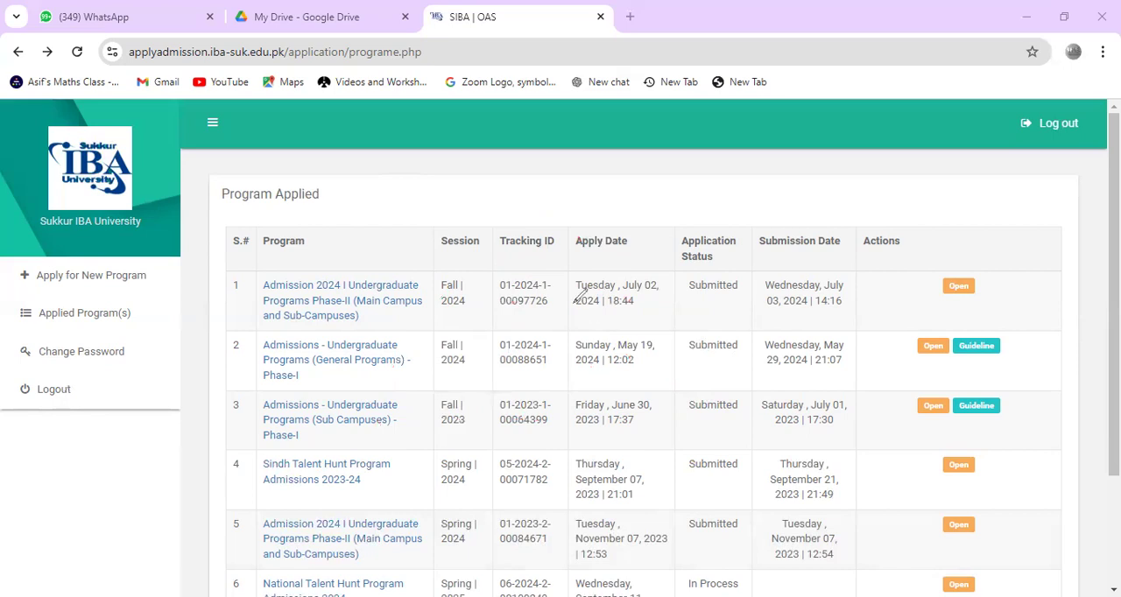
Step: Encircle the program list in red ink, draw arrows pointing within it, and clear the annotations
mouse_move(346, 247)
left_mouse_down()
mouse_move(311, 245)
mouse_move(263, 517)
mouse_move(555, 287)
mouse_move(385, 279)
left_mouse_up()
left_click_drag(324, 247, 433, 174)
left_click_drag(383, 386, 400, 269)
left_click_drag(340, 333, 486, 322)
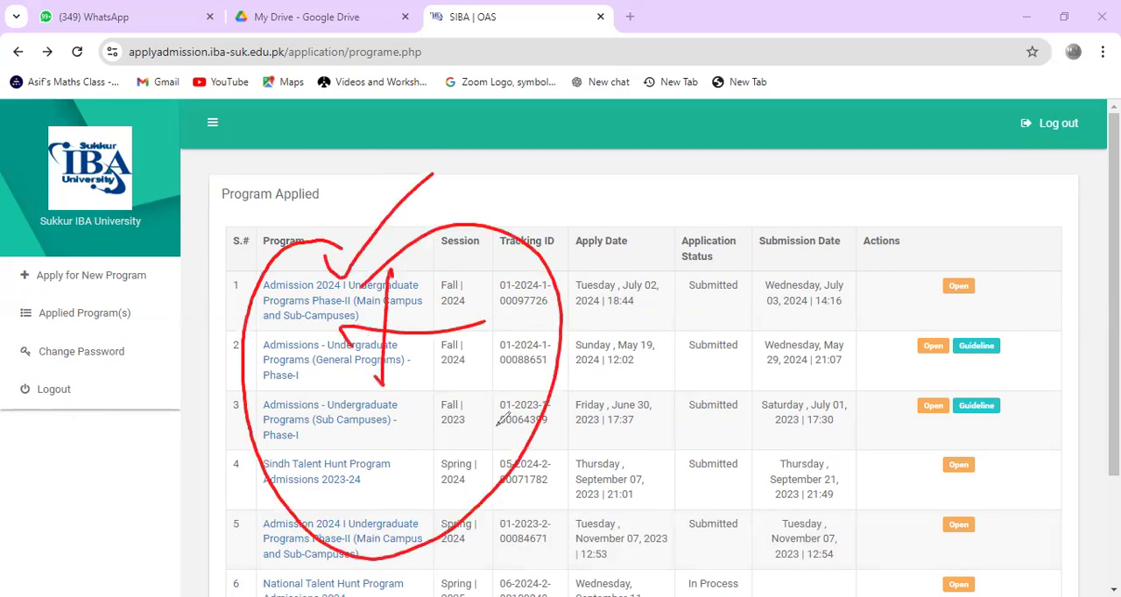
left_click(62, 385)
Step: Circle individual program entries in the Program column in red ink, down to row 5, and clear the circles
mouse_move(360, 271)
left_mouse_down()
mouse_move(385, 259)
mouse_move(350, 360)
mouse_move(302, 435)
mouse_move(368, 451)
mouse_move(320, 464)
left_mouse_up()
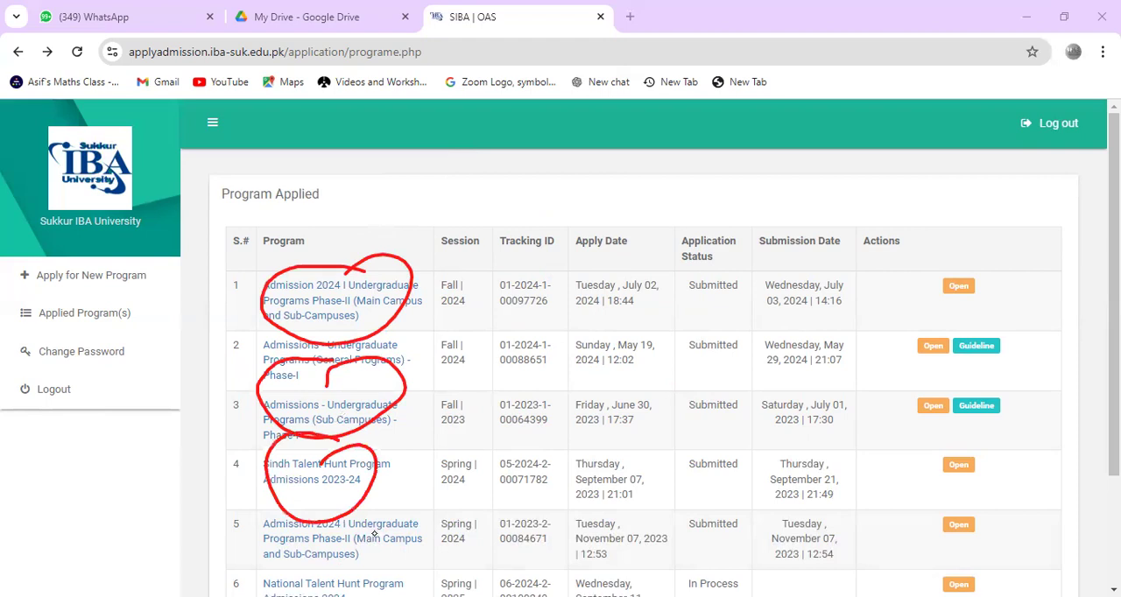
left_click_drag(307, 530, 359, 550)
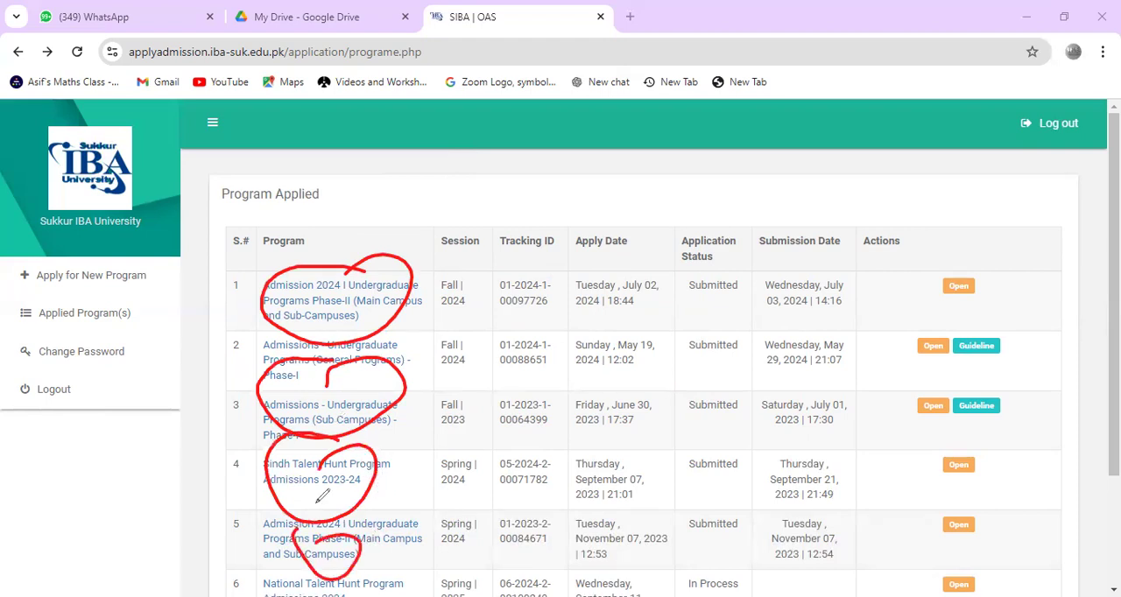
left_click(65, 409)
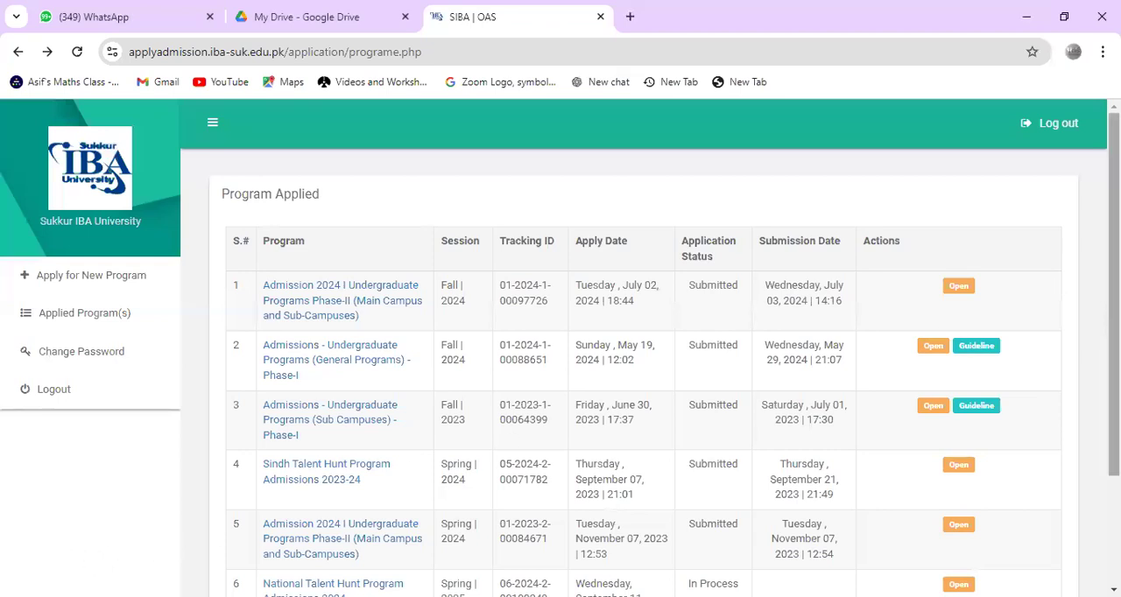
Step: Review the applied programs list to its end, circle "Apply for New Program" in red ink, and clear the annotation
scroll(26, 541, "down", 3)
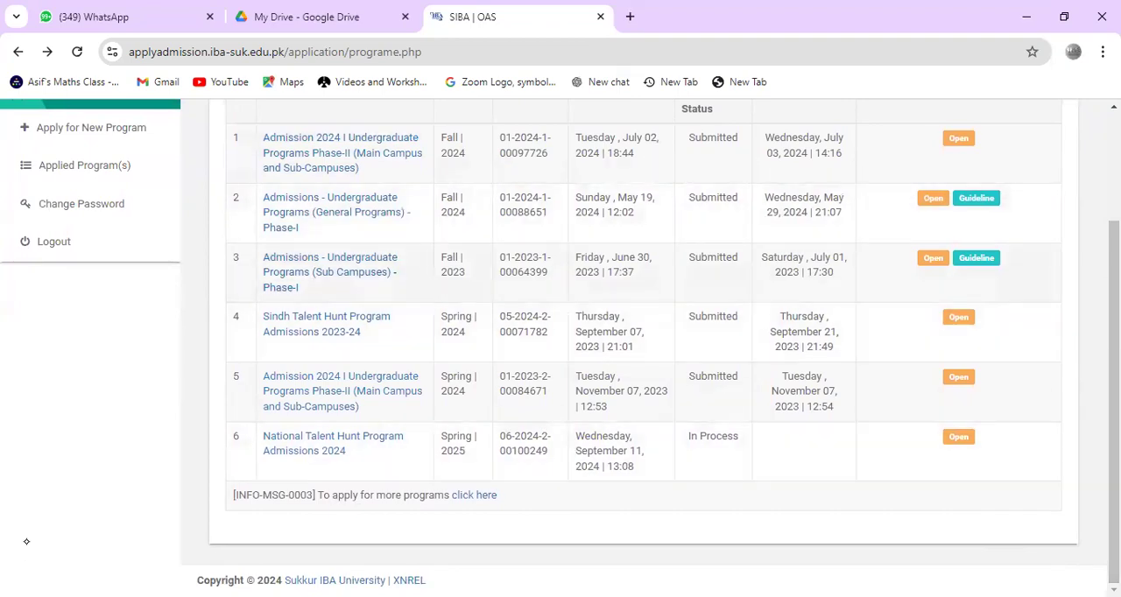
mouse_move(303, 415)
left_mouse_down()
mouse_move(386, 405)
mouse_move(288, 418)
left_mouse_up()
mouse_move(233, 138)
left_mouse_down()
mouse_move(252, 430)
mouse_move(391, 440)
left_mouse_up()
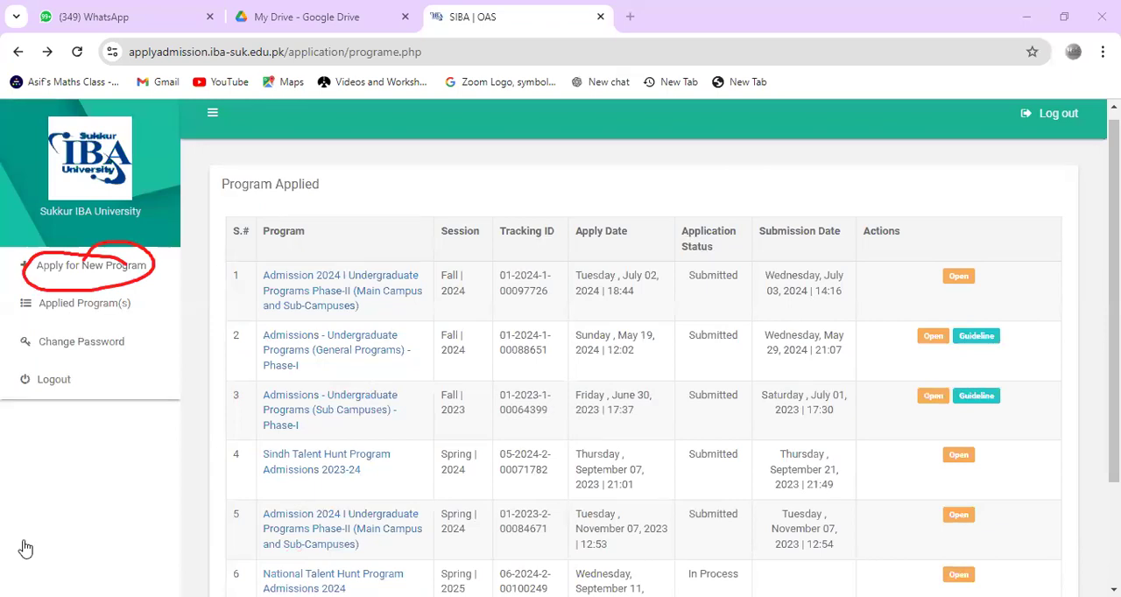
left_click(25, 543)
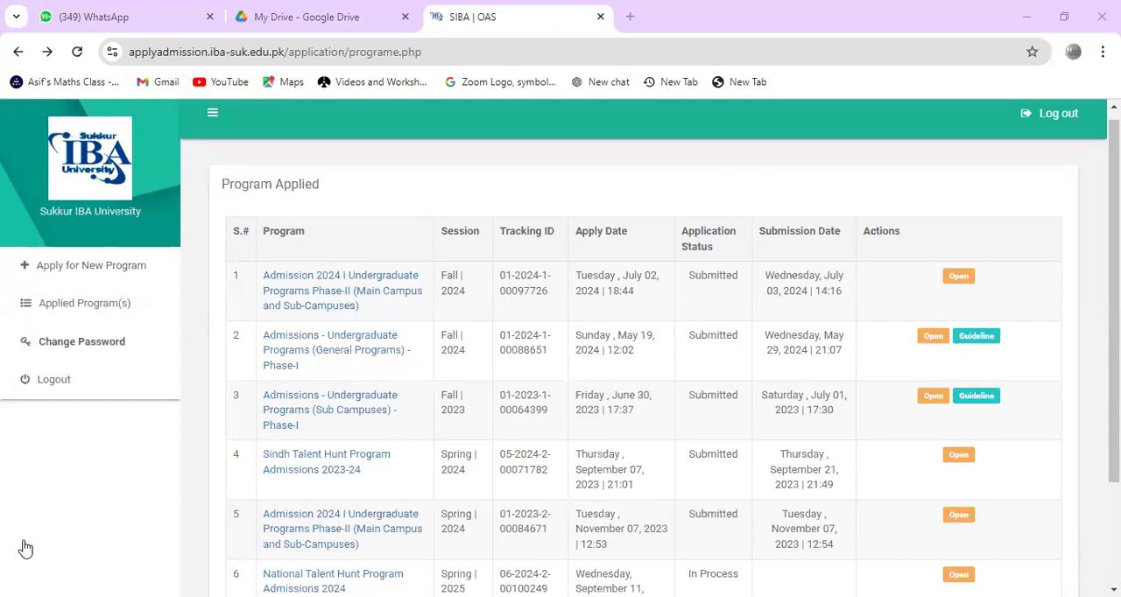
Step: Try to apply for a new program by selecting National Talent Hunt Program Admissions 2024
left_click(91, 265)
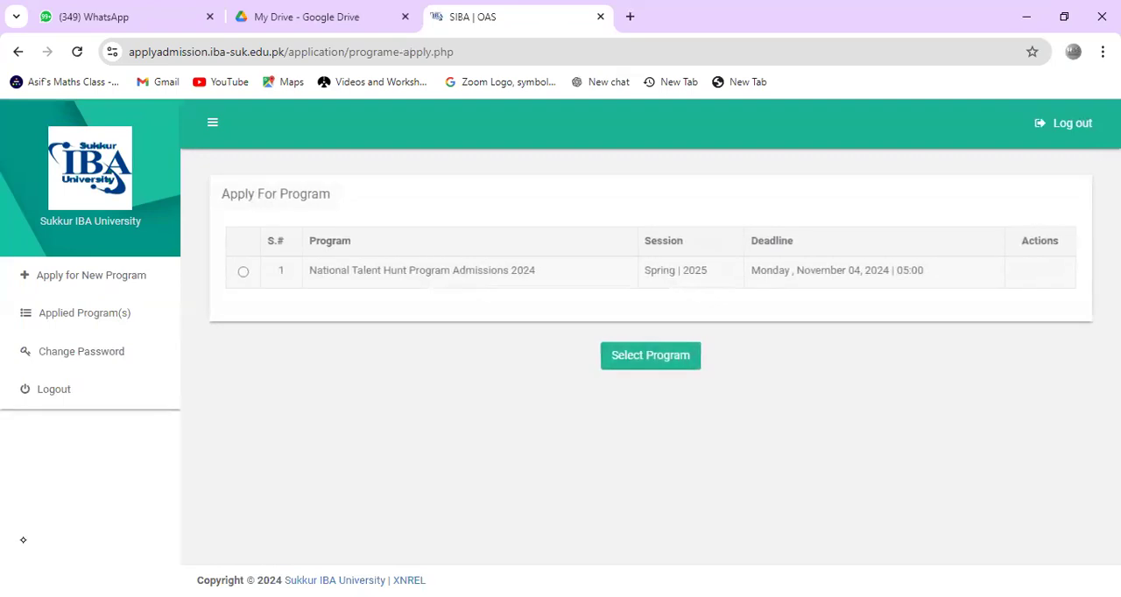
left_click(243, 271)
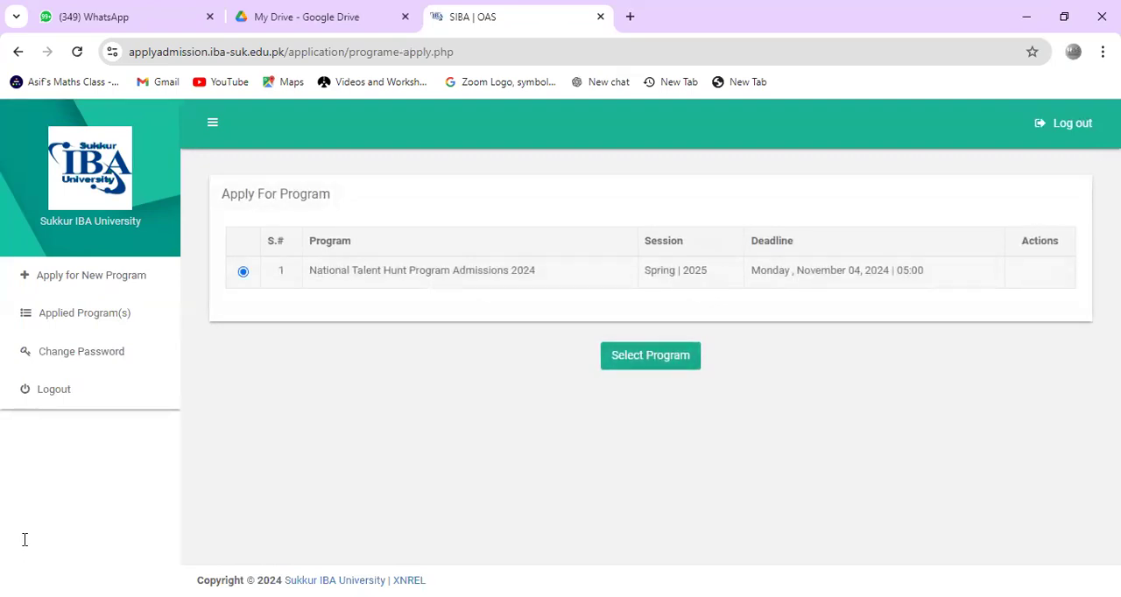
left_click(650, 355)
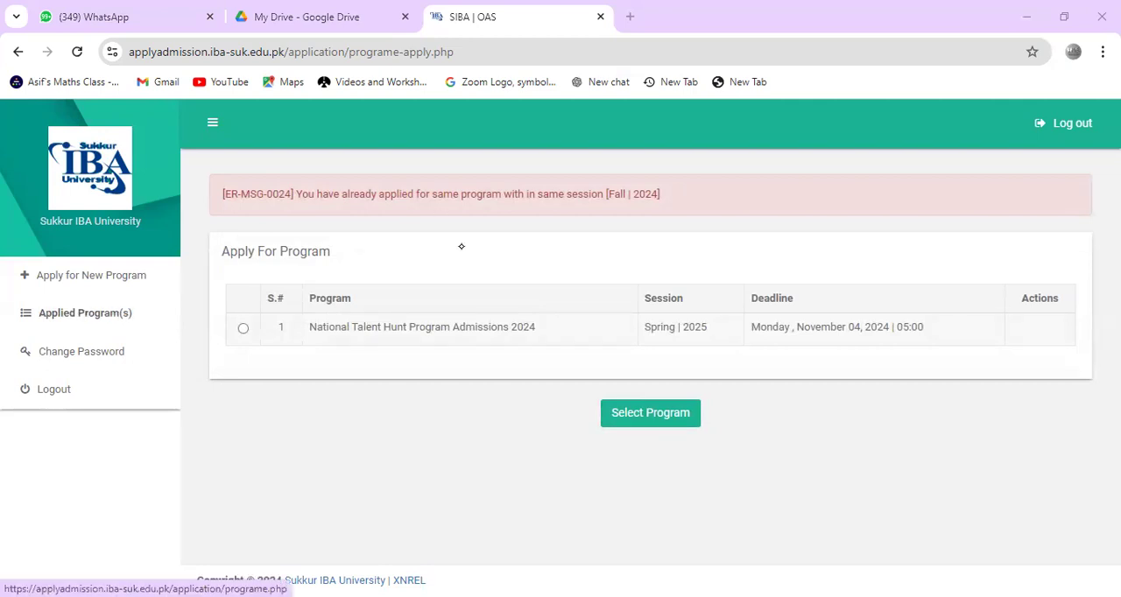
Step: Open the National Talent Hunt Program Admissions 2024 application from the applied programs list
left_click(85, 313)
scroll(614, 350, "down", 2)
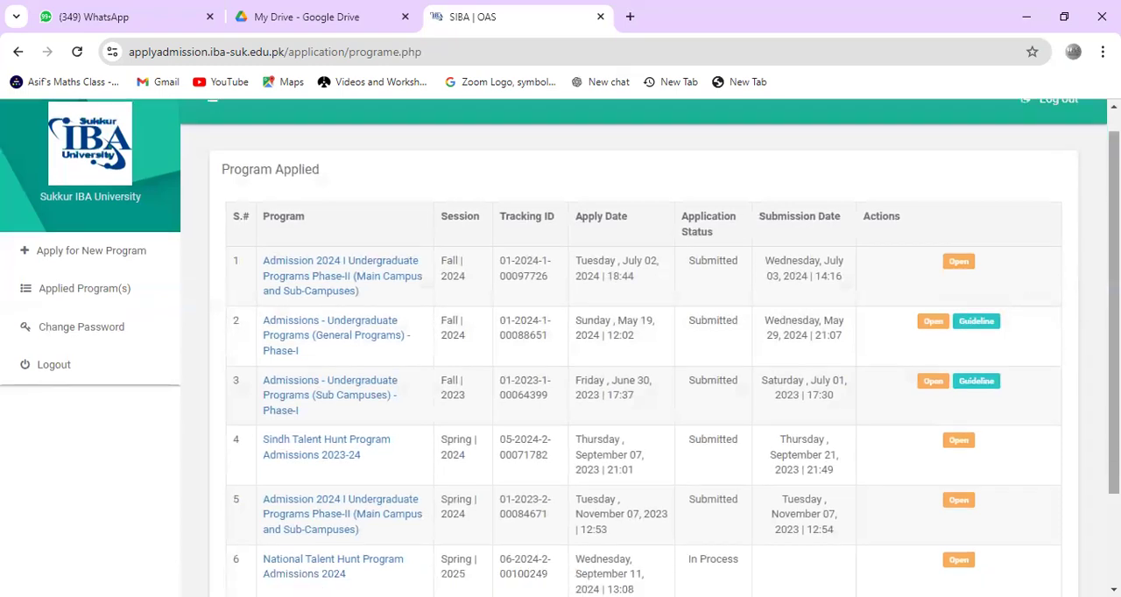
left_click(331, 508)
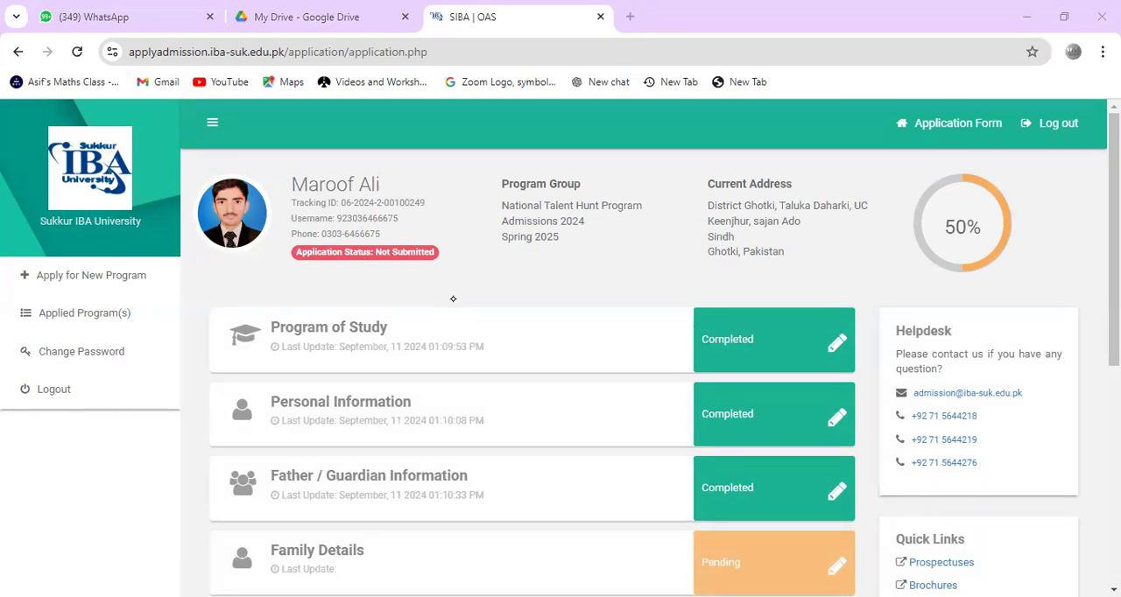
Step: Circle the Completed statuses of Program of Study, Personal Information and Father / Guardian Information in red ink, and clear the circles
mouse_move(754, 304)
left_mouse_down()
mouse_move(770, 396)
mouse_move(815, 376)
mouse_move(815, 491)
mouse_move(692, 463)
left_mouse_up()
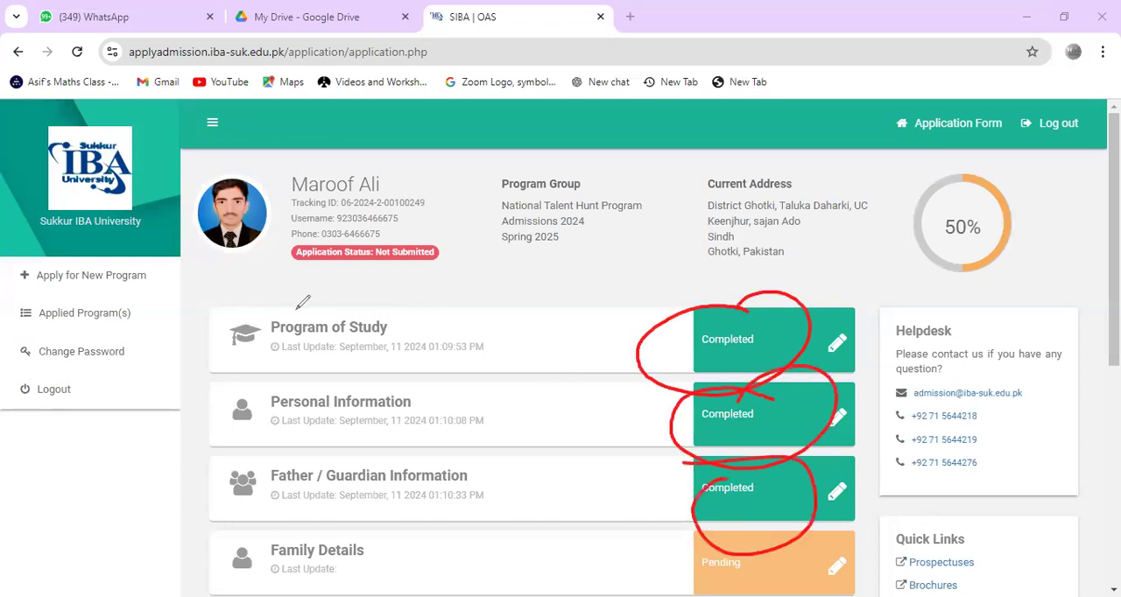
left_click(92, 388)
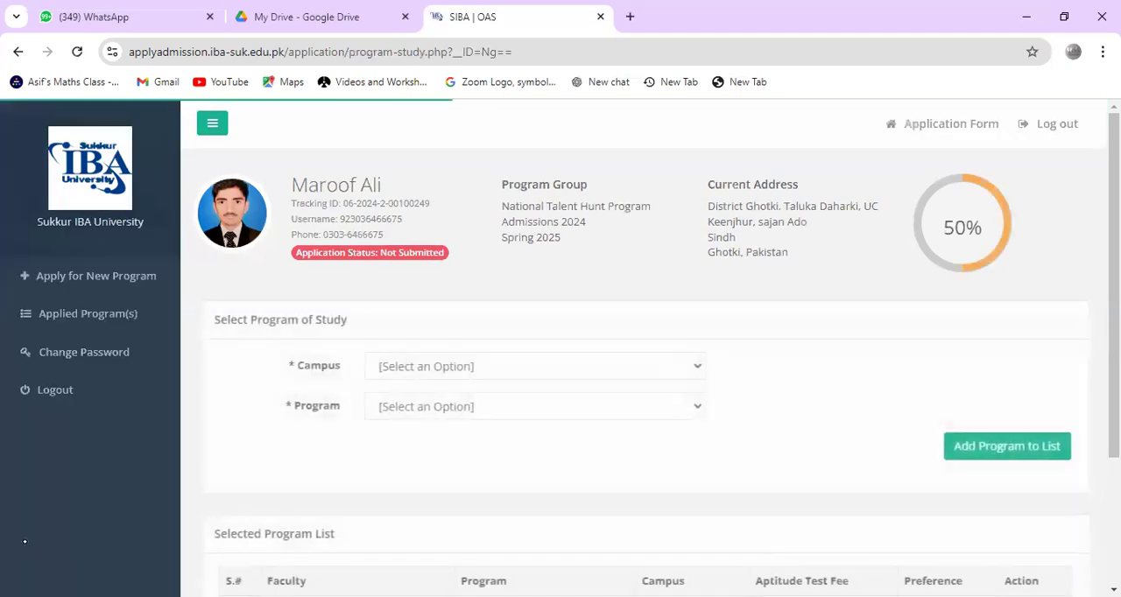
Step: Open the Program of Study section, circle its Campus and Program fields in red ink, and clear the circles
scroll(25, 542, "down", 3)
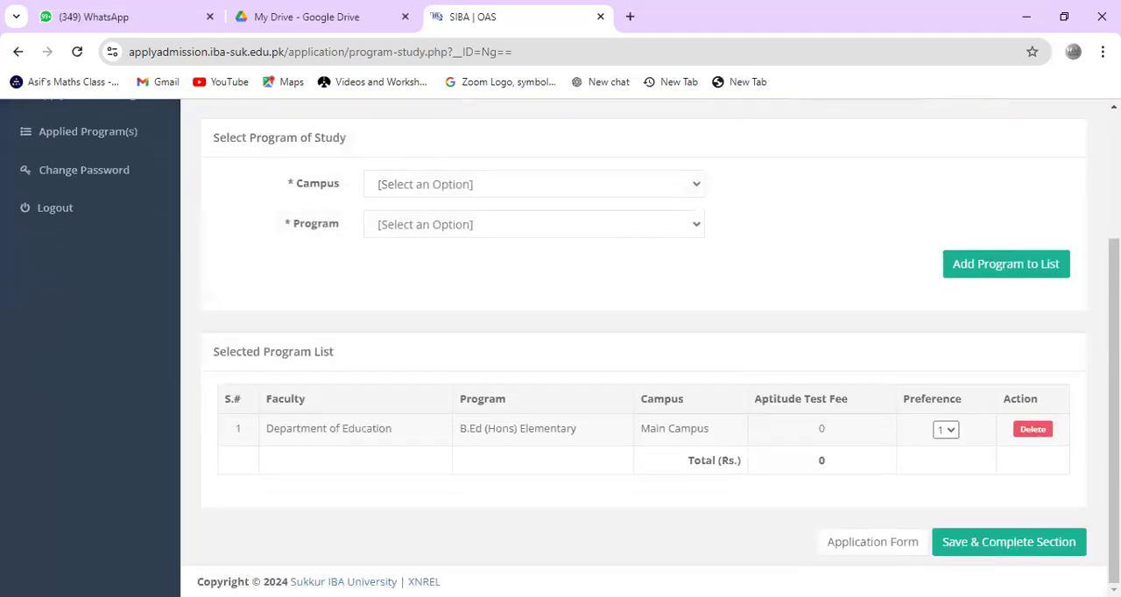
scroll(26, 542, "up", 3)
scroll(27, 543, "down", 1)
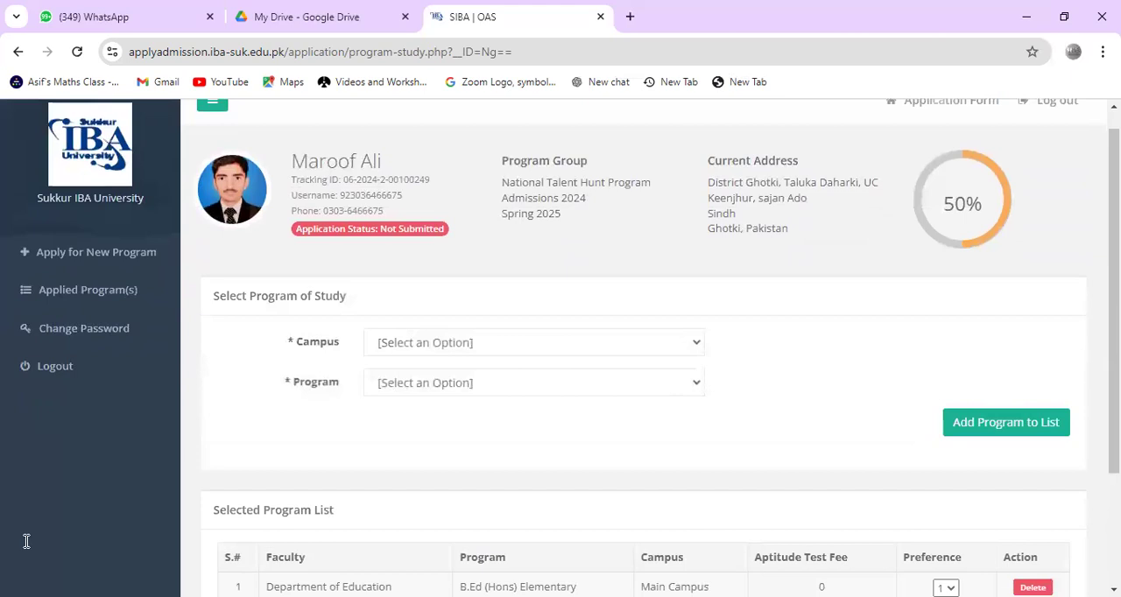
mouse_move(355, 317)
left_mouse_down()
mouse_move(582, 348)
mouse_move(352, 321)
left_mouse_up()
mouse_move(344, 381)
left_mouse_down()
mouse_move(289, 404)
mouse_move(589, 385)
mouse_move(355, 373)
left_mouse_up()
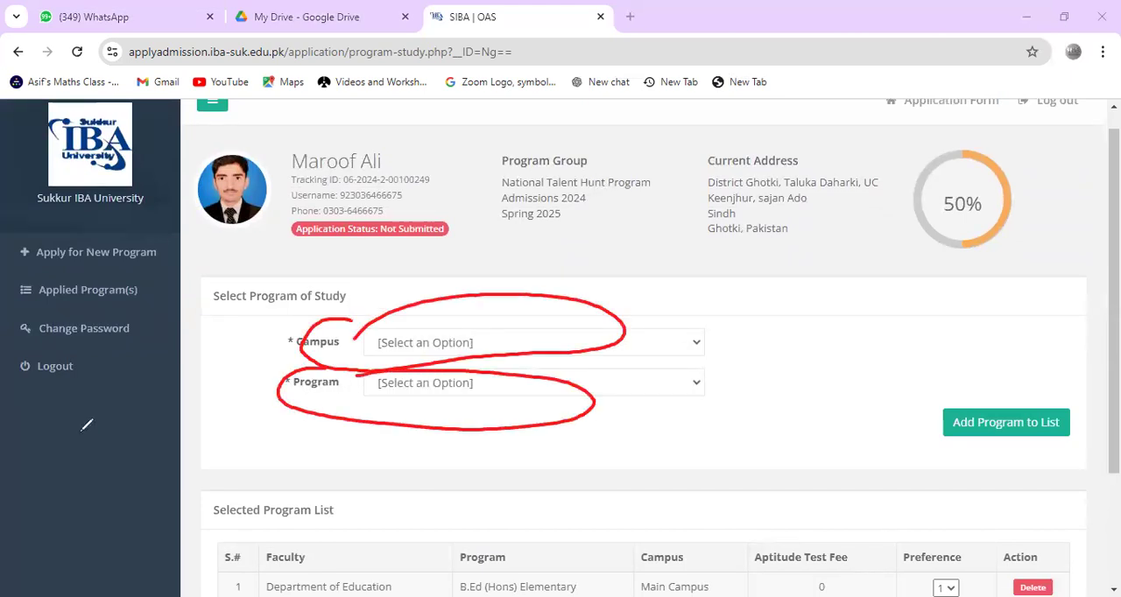
left_click(85, 478)
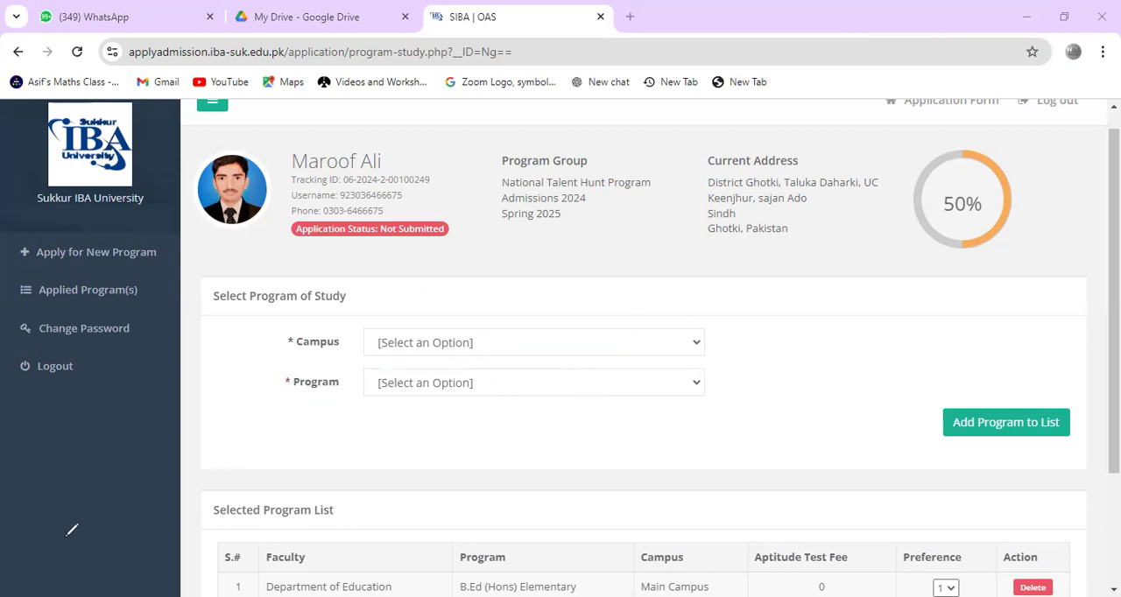
Step: Set the campus to Main Campus and browse the programs offered there
left_click(496, 343)
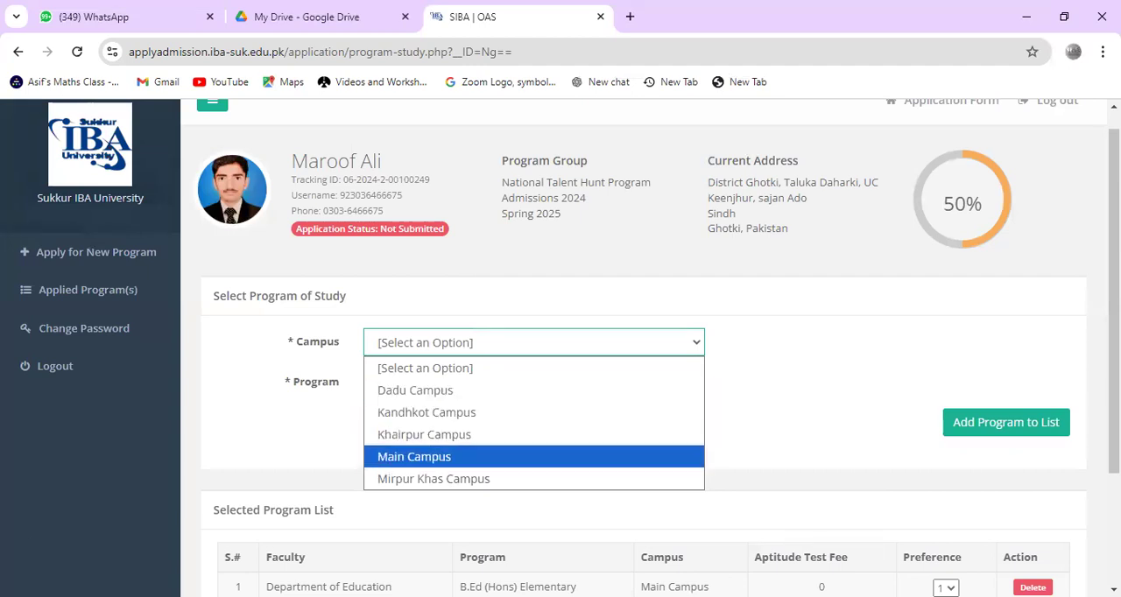
left_click(490, 457)
left_click(495, 381)
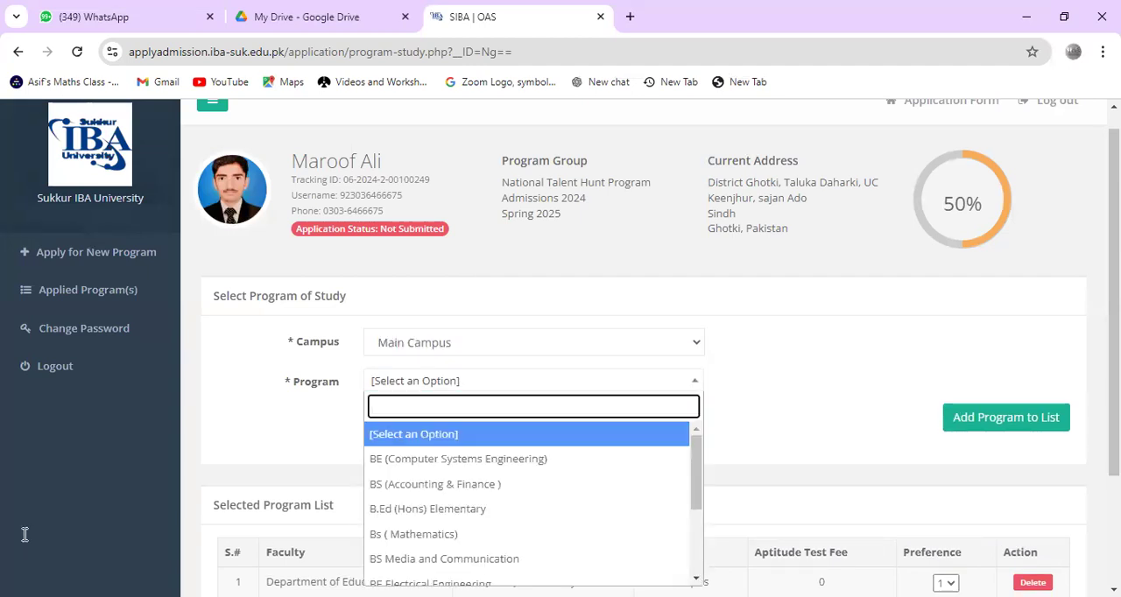
left_click_drag(697, 467, 696, 494)
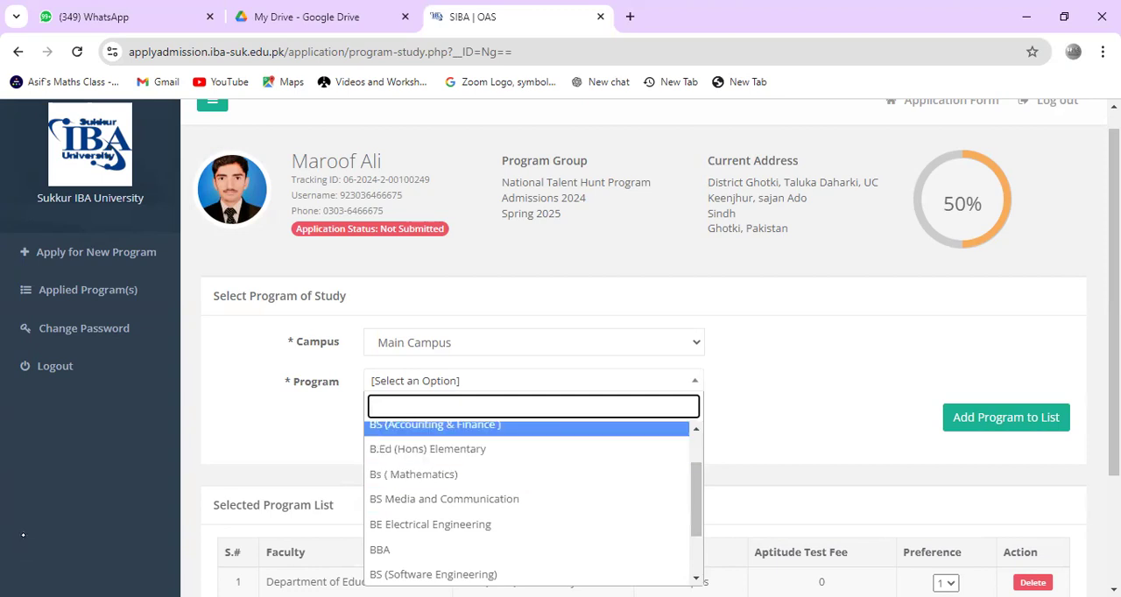
Step: Handwrite an underlined "Browser" and a partial "Chr" in red ink beside the campus and program fields, and clear the annotations
left_click(699, 283)
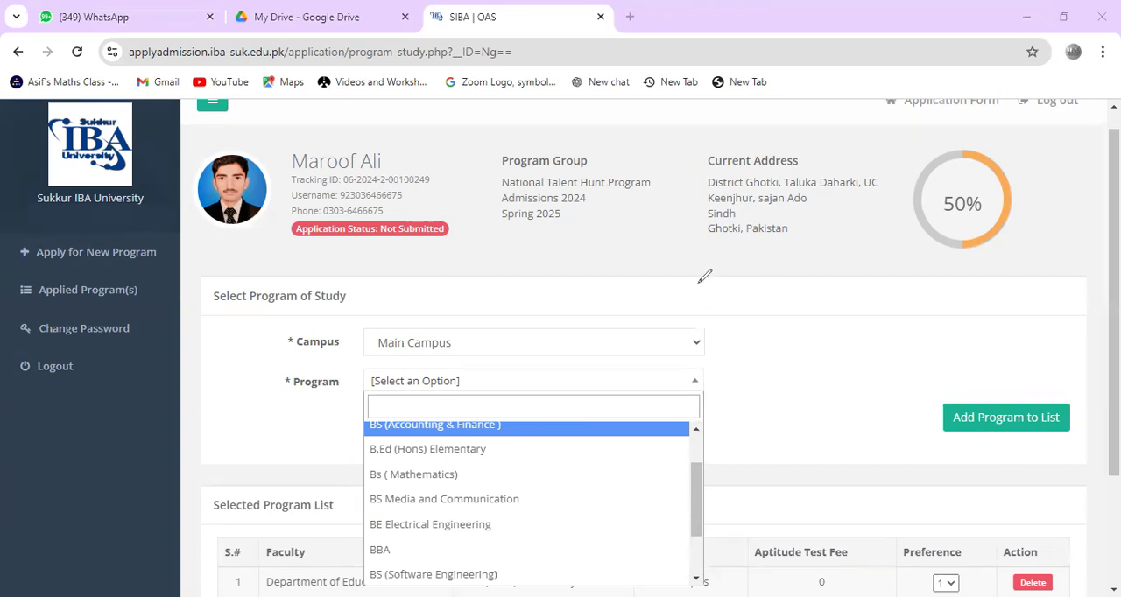
mouse_move(700, 282)
left_mouse_down()
mouse_move(755, 263)
mouse_move(786, 226)
mouse_move(804, 225)
mouse_move(726, 325)
mouse_move(806, 343)
mouse_move(841, 320)
left_mouse_up()
left_click_drag(817, 386, 815, 390)
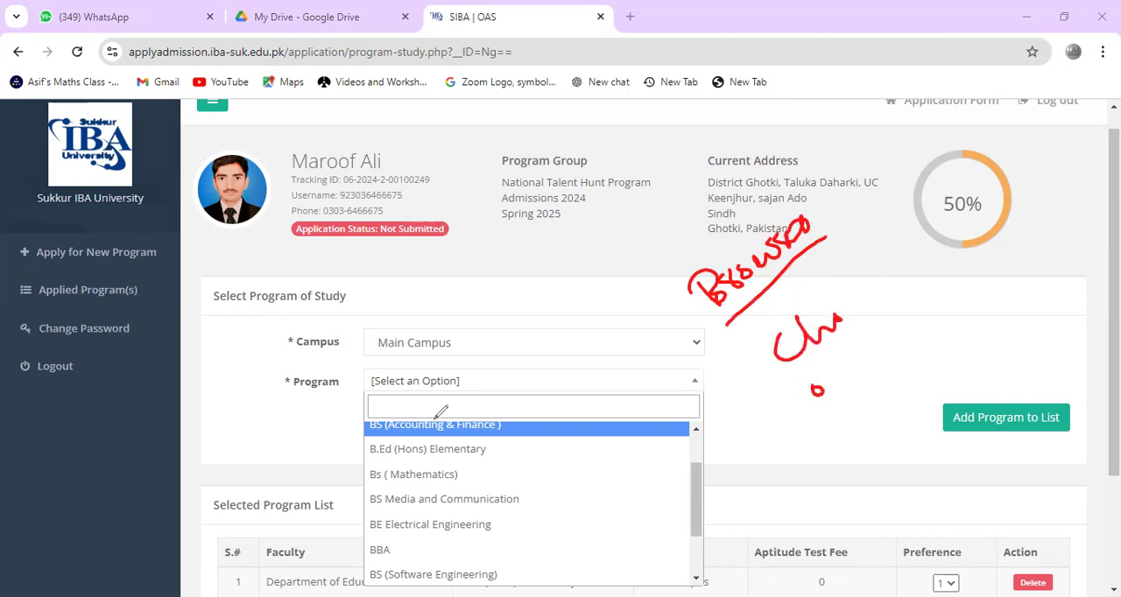
left_click(62, 385)
Step: Handwrite "lapt" in red ink above the campus field, clear it, and stop annotating
mouse_move(662, 263)
left_mouse_down()
mouse_move(734, 280)
mouse_move(720, 268)
left_mouse_up()
mouse_move(721, 225)
left_mouse_down()
mouse_move(738, 256)
mouse_move(757, 255)
left_mouse_up()
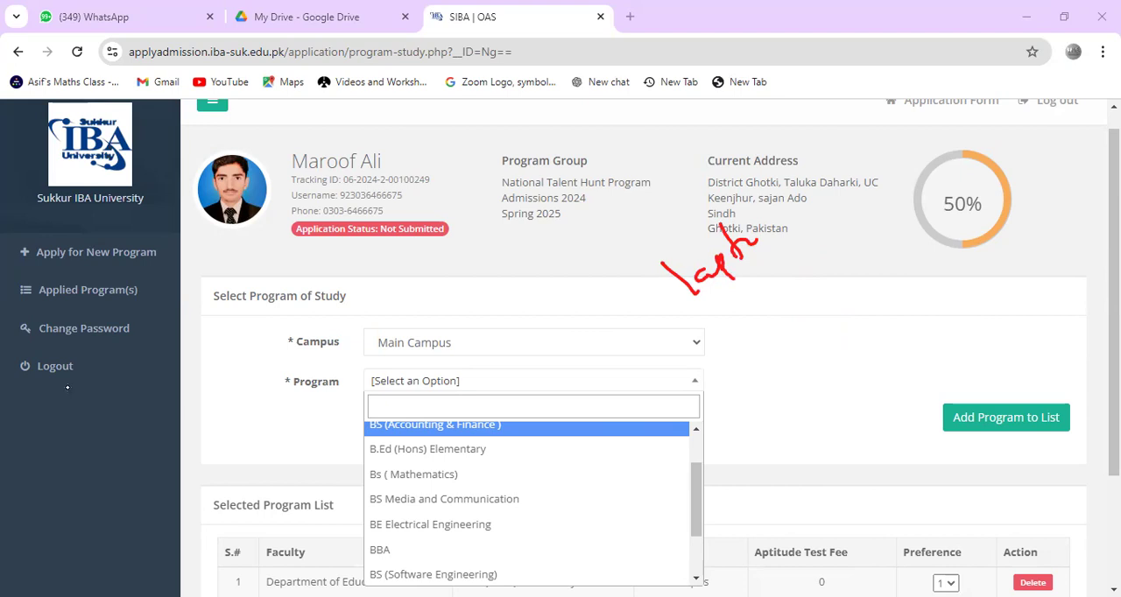
left_click(62, 424)
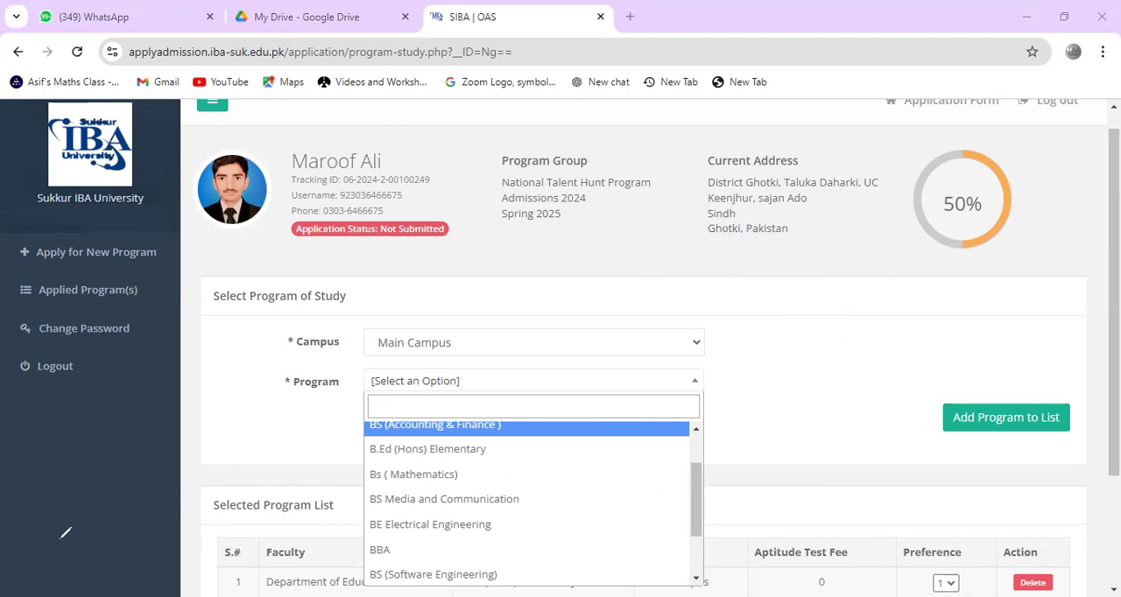
left_click(29, 541)
Step: Pick BBA as the program, change it to B.Ed (Hons) Elementary, and try to add that to the selected program list
left_click(380, 551)
left_click(533, 381)
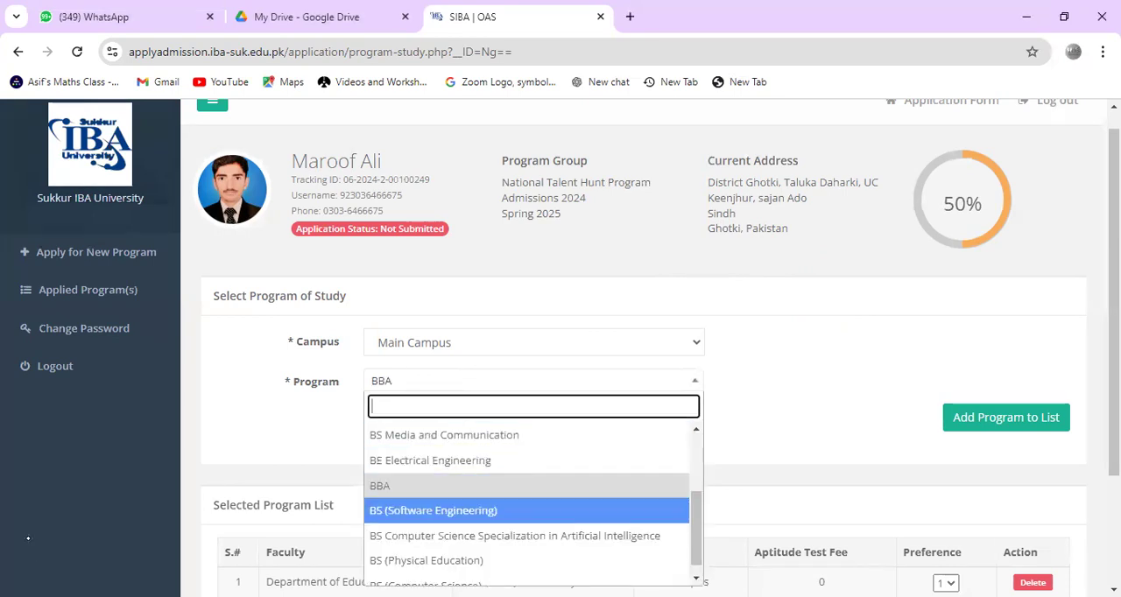
left_click_drag(696, 529, 696, 482)
scroll(533, 500, "down", 1)
key("Up")
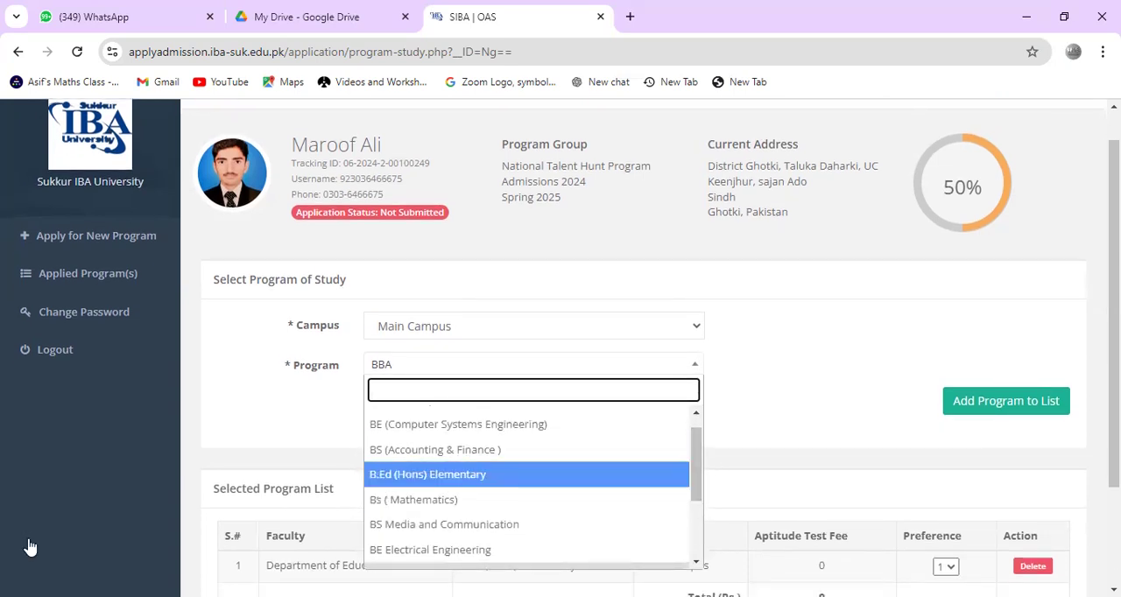
key("Return")
scroll(28, 539, "down", 1)
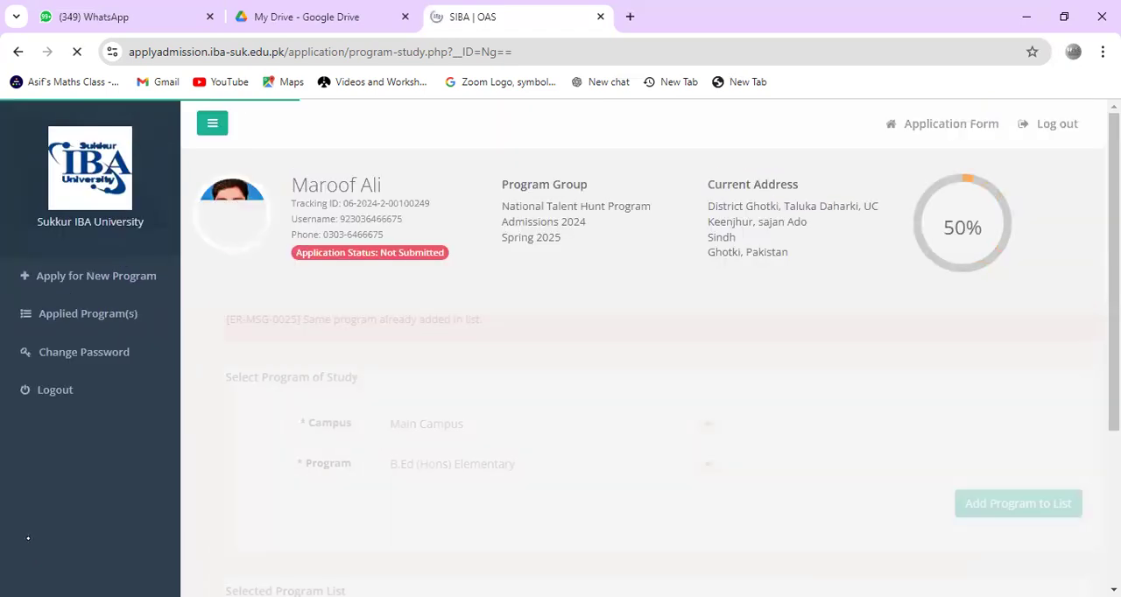
Step: Set the preference of B.Ed (Hons) Elementary to 1, then save and complete the Program of Study section
scroll(28, 539, "down", 1)
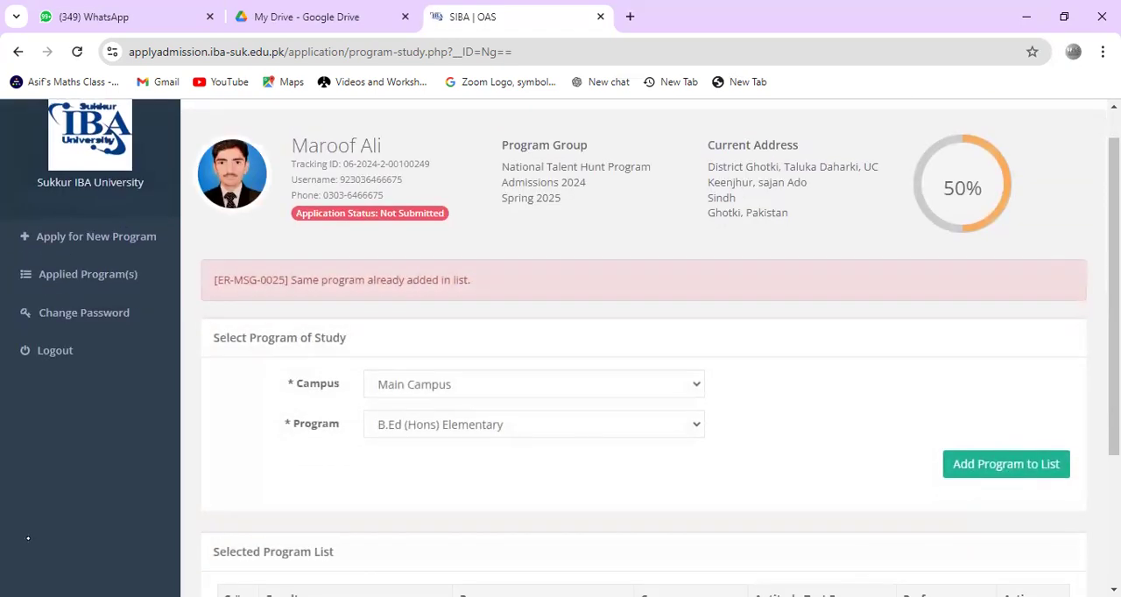
scroll(28, 539, "down", 3)
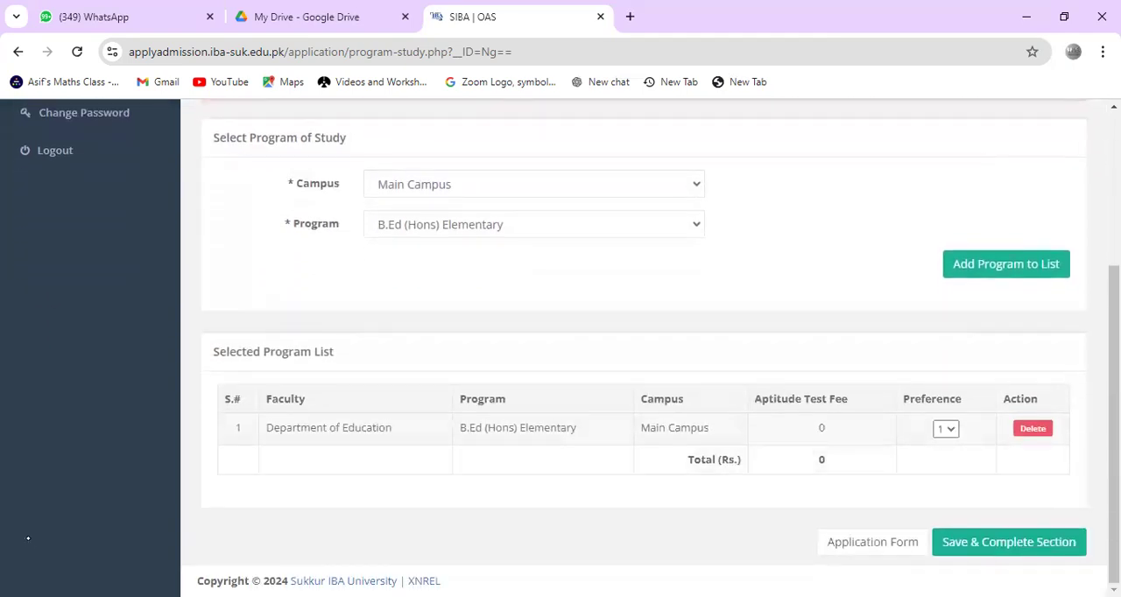
left_click(946, 430)
left_click(945, 451)
left_click(946, 430)
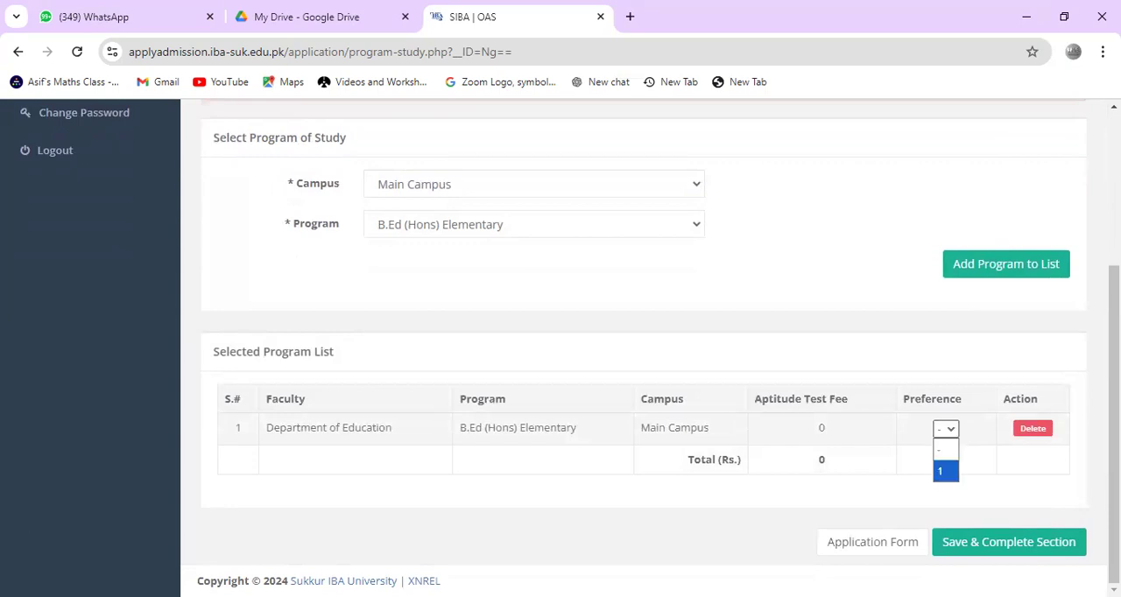
key("Return")
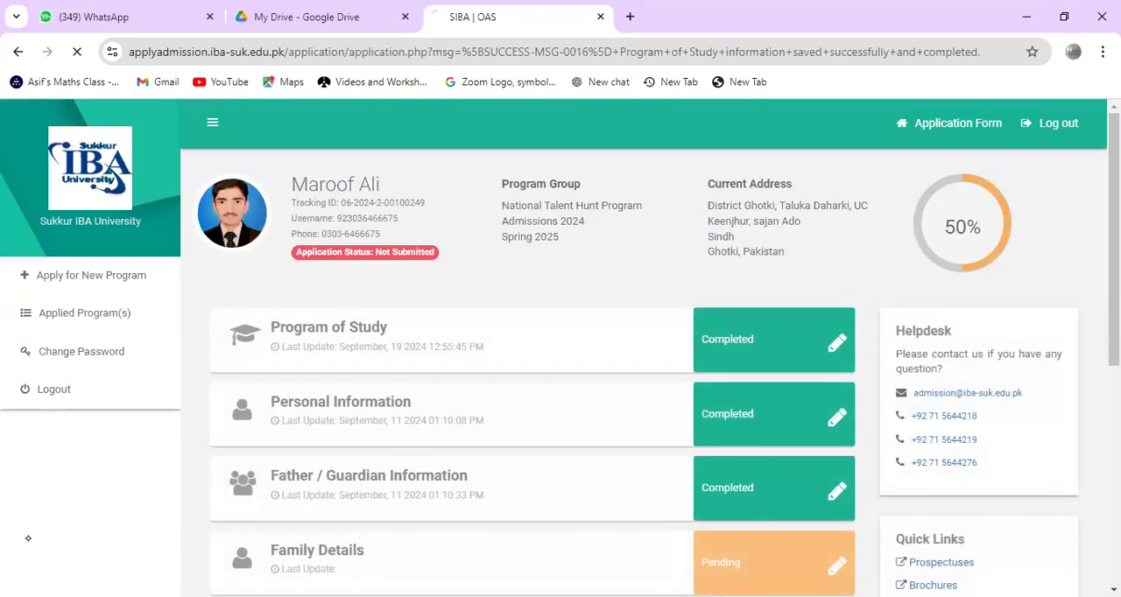
Step: Open the Personal Information section and make the postal/mailing address a copy of the permanent address
scroll(29, 538, "down", 2)
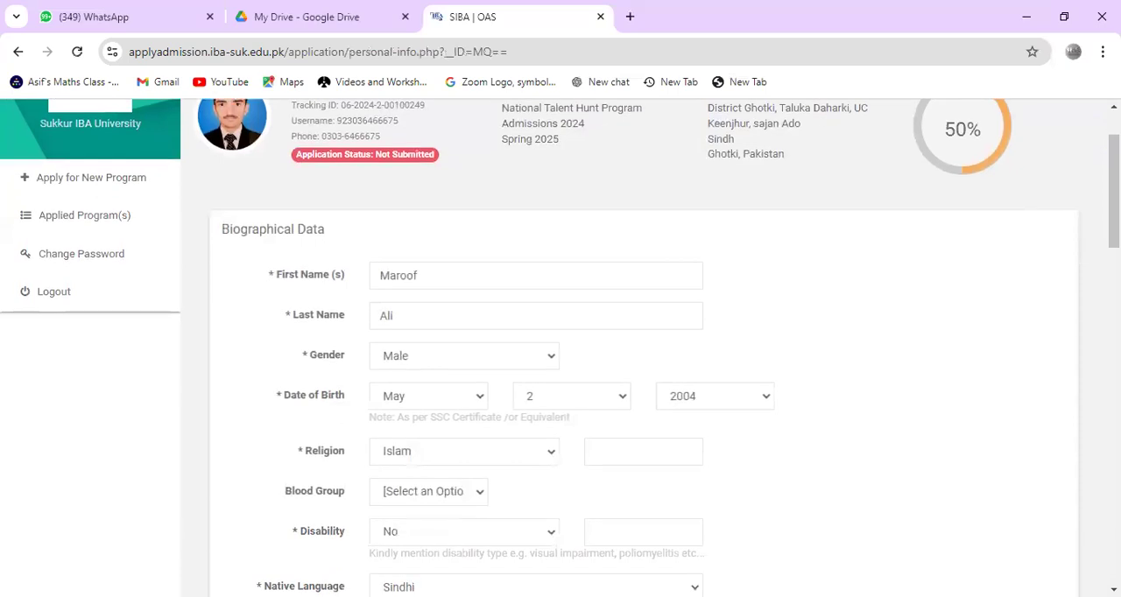
scroll(25, 538, "down", 3)
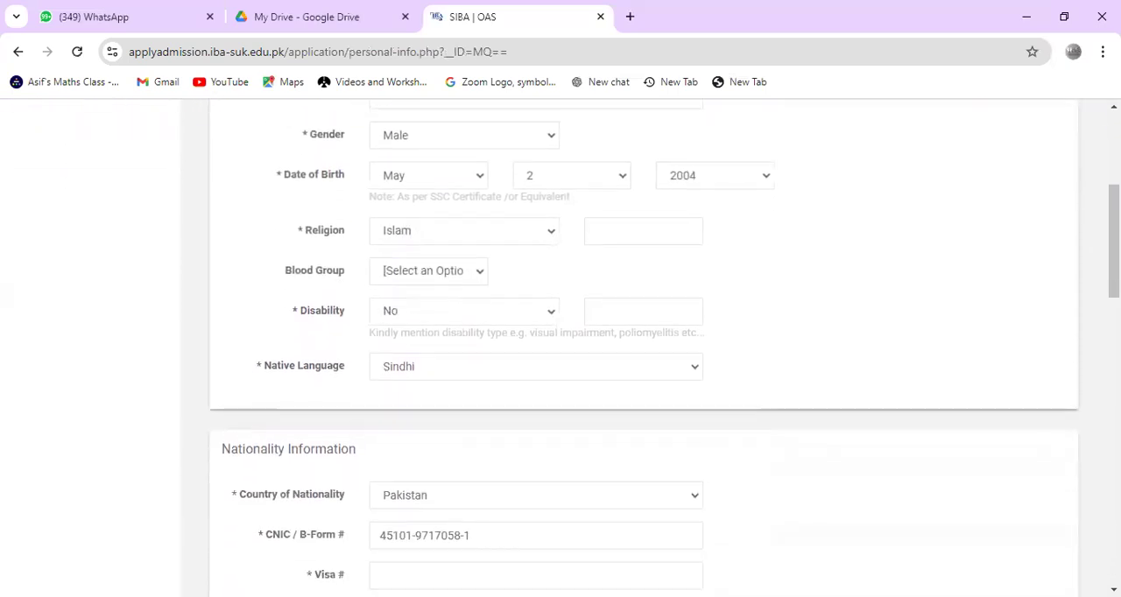
scroll(26, 536, "down", 3)
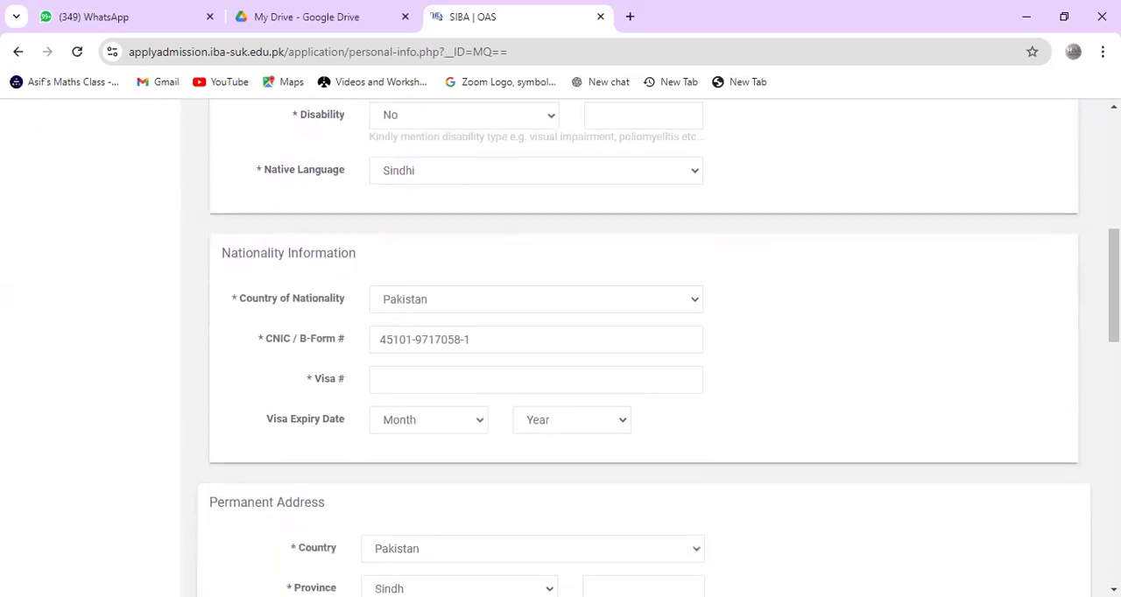
scroll(540, 171, "down", 3)
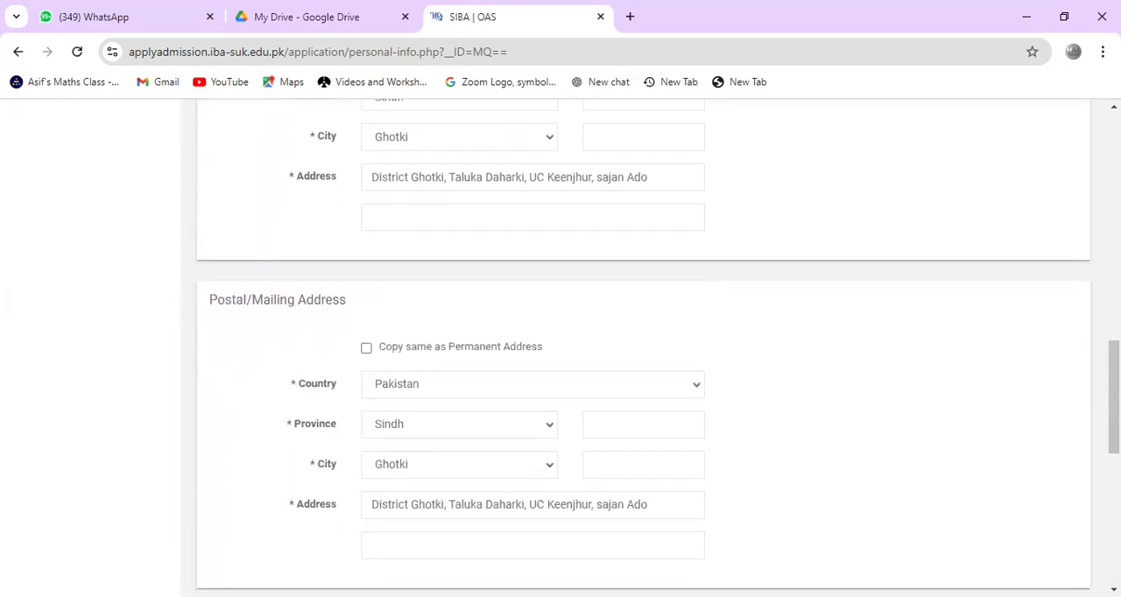
scroll(560, 350, "up", 1)
scroll(561, 350, "down", 1)
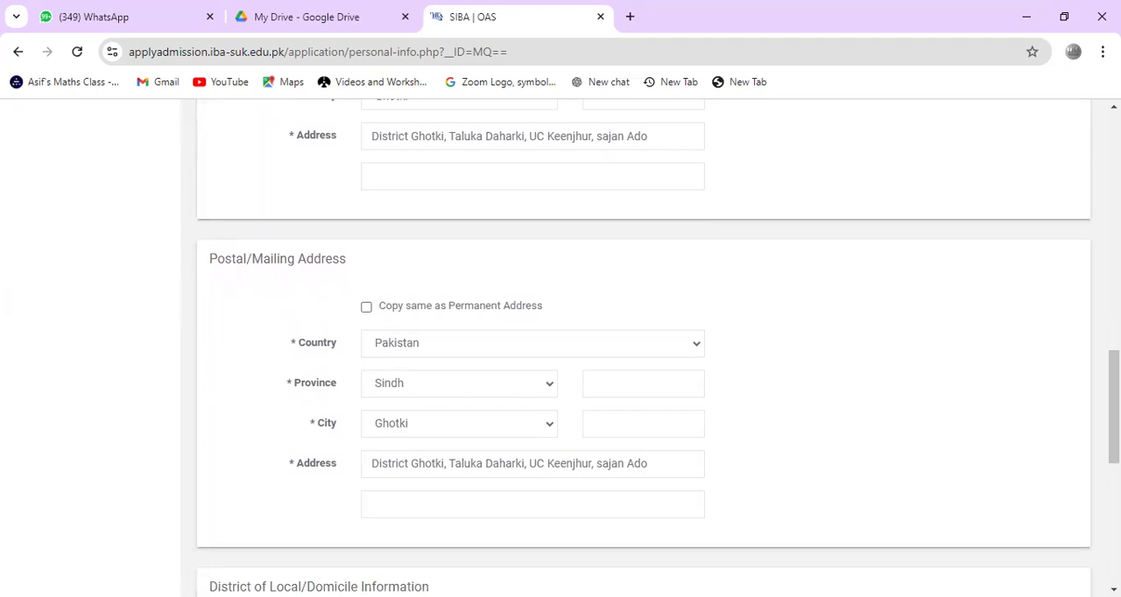
left_click(367, 307)
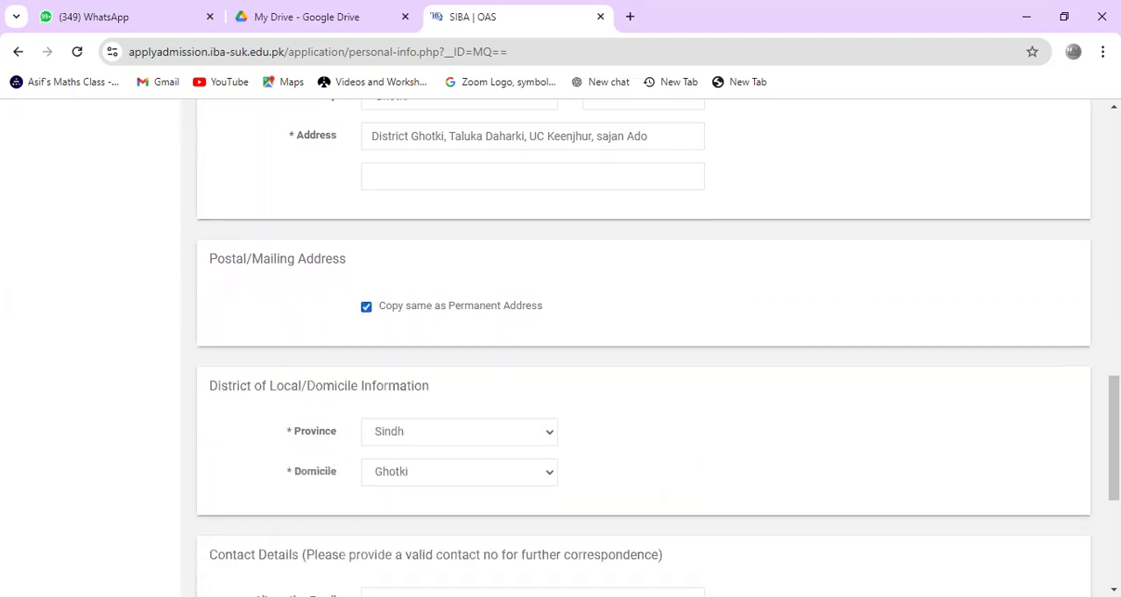
Step: Review the domicile information, contact details and undertaking at the end of the personal information form
scroll(560, 351, "down", 1)
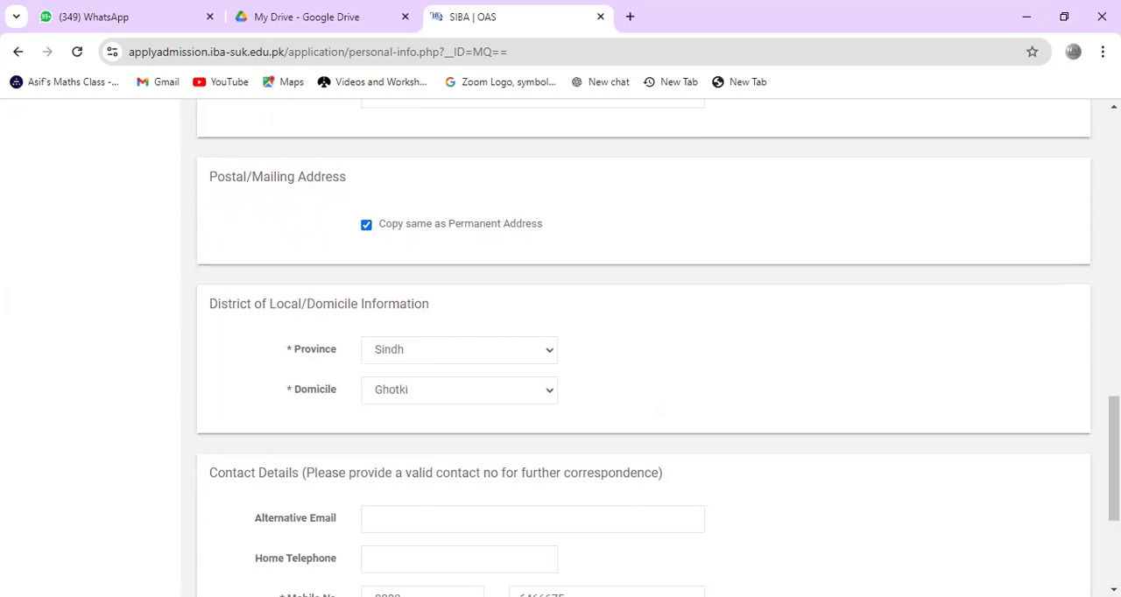
scroll(560, 350, "down", 2)
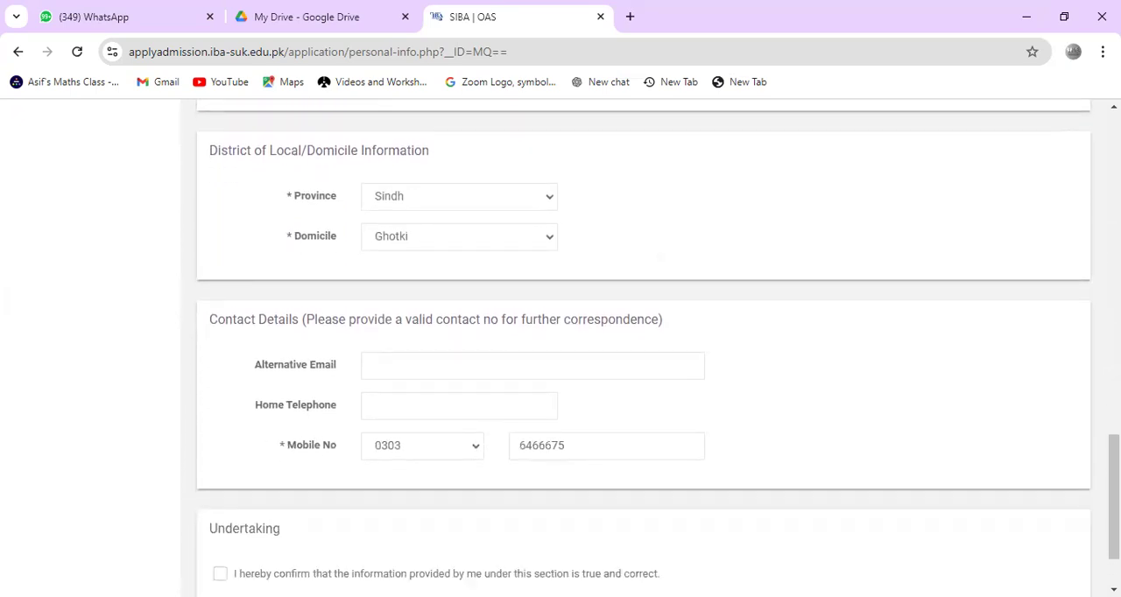
scroll(644, 350, "down", 1)
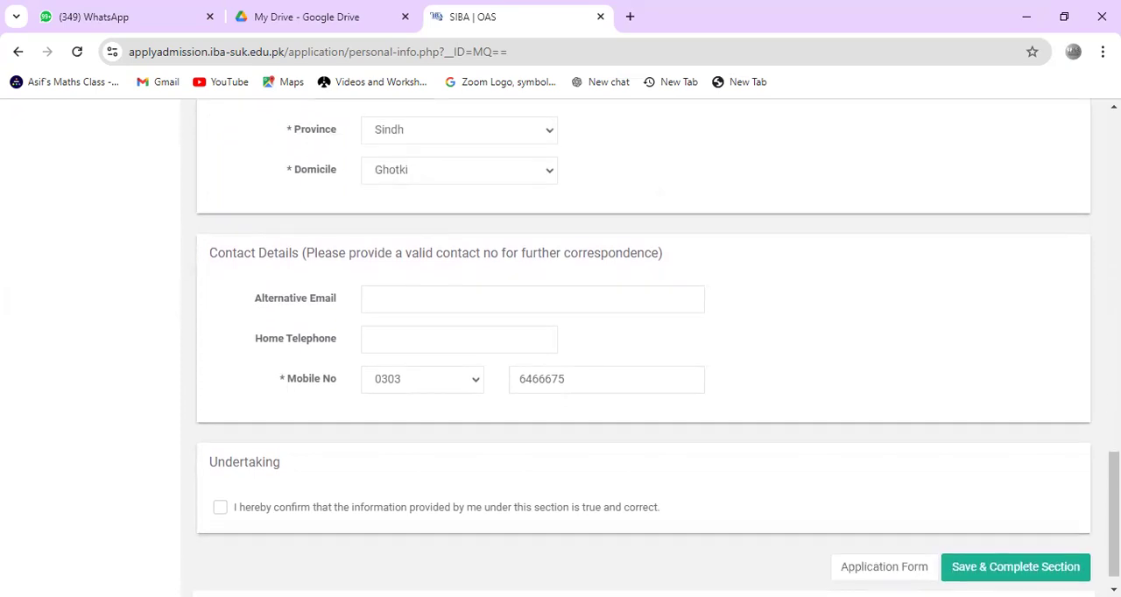
scroll(644, 350, "up", 1)
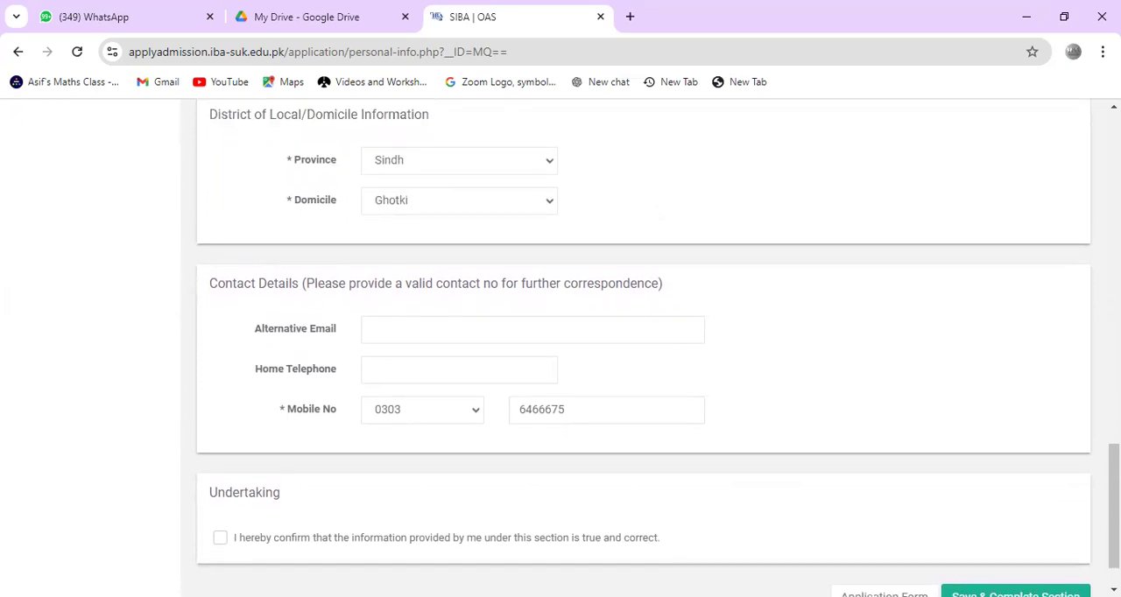
Step: Circle the Alternative Email, Home Telephone and Mobile No labels in the contact details with the red annotation pen
mouse_move(285, 308)
left_mouse_down()
mouse_move(333, 296)
mouse_move(282, 302)
left_mouse_up()
mouse_move(308, 352)
left_mouse_down()
mouse_move(289, 381)
mouse_move(287, 349)
left_mouse_up()
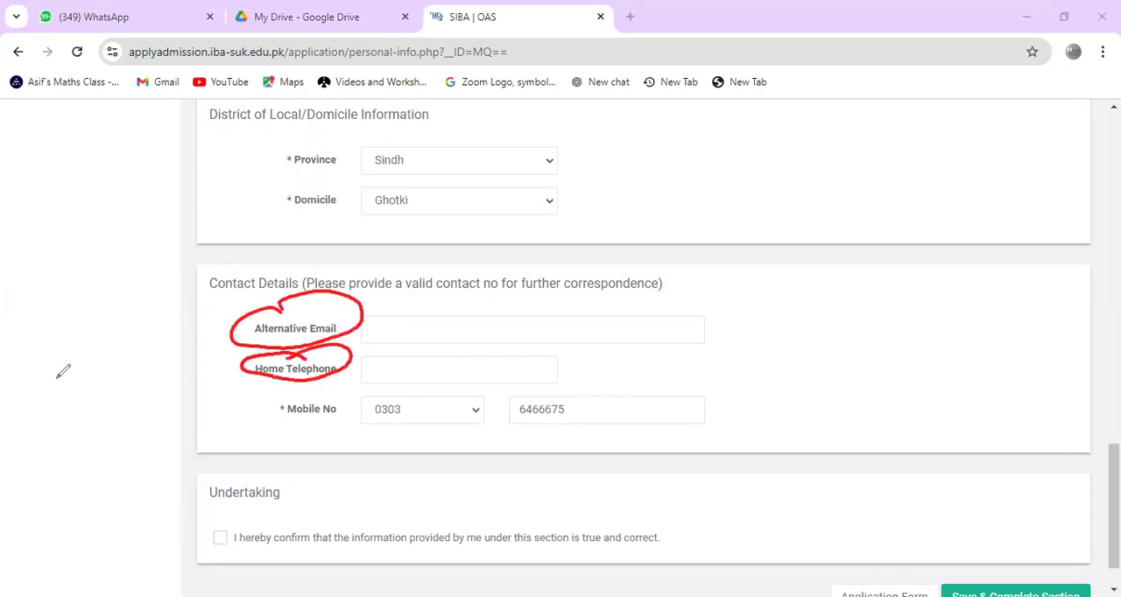
mouse_move(263, 311)
left_mouse_down()
mouse_move(236, 324)
mouse_move(350, 346)
mouse_move(264, 314)
left_mouse_up()
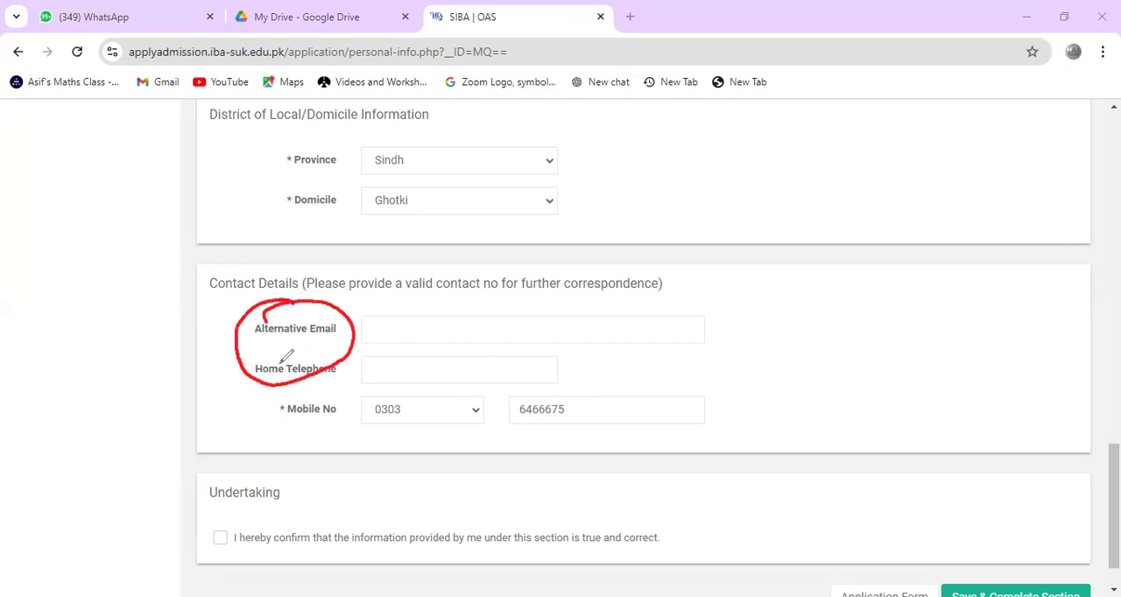
left_click_drag(315, 386, 355, 396)
mouse_move(285, 401)
left_mouse_down()
mouse_move(274, 422)
mouse_move(310, 383)
mouse_move(303, 398)
left_mouse_up()
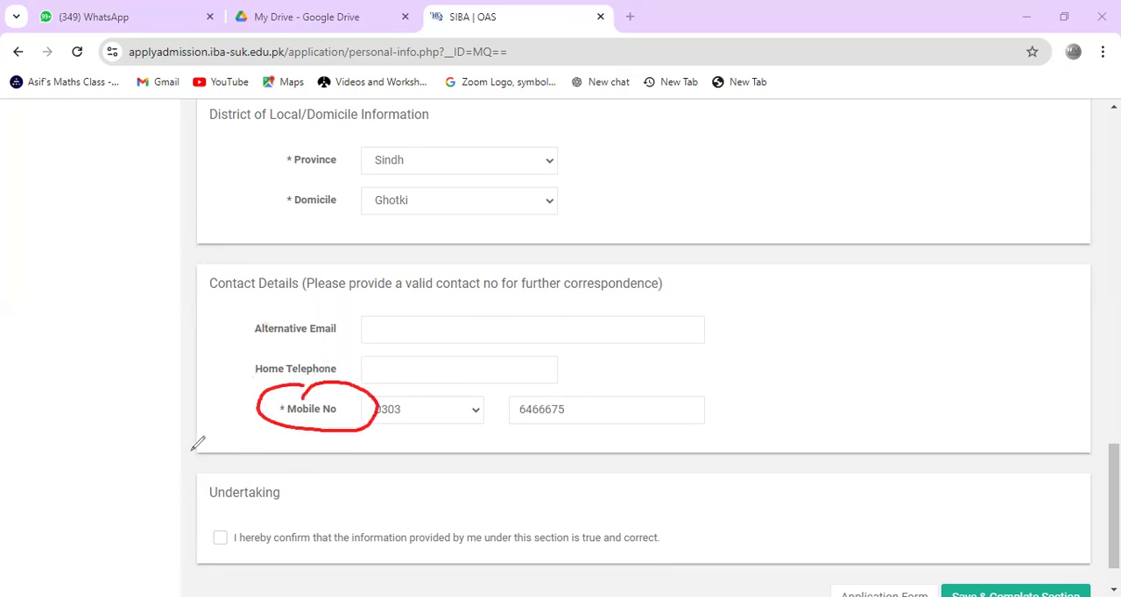
left_click(79, 387)
Step: Accept the undertaking that the information is true and correct, then save and complete the personal information section
left_click(220, 538)
scroll(220, 538, "down", 1)
left_click(1015, 541)
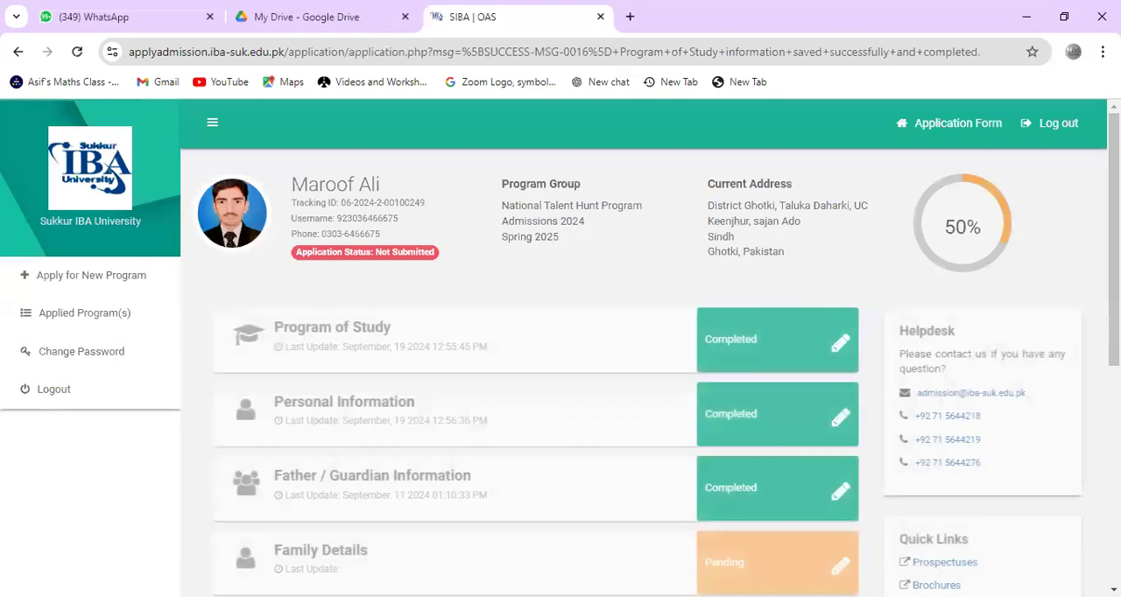
Step: Open the Father / Guardian Information section and look over the father's details
scroll(838, 404, "down", 1)
left_click(838, 404)
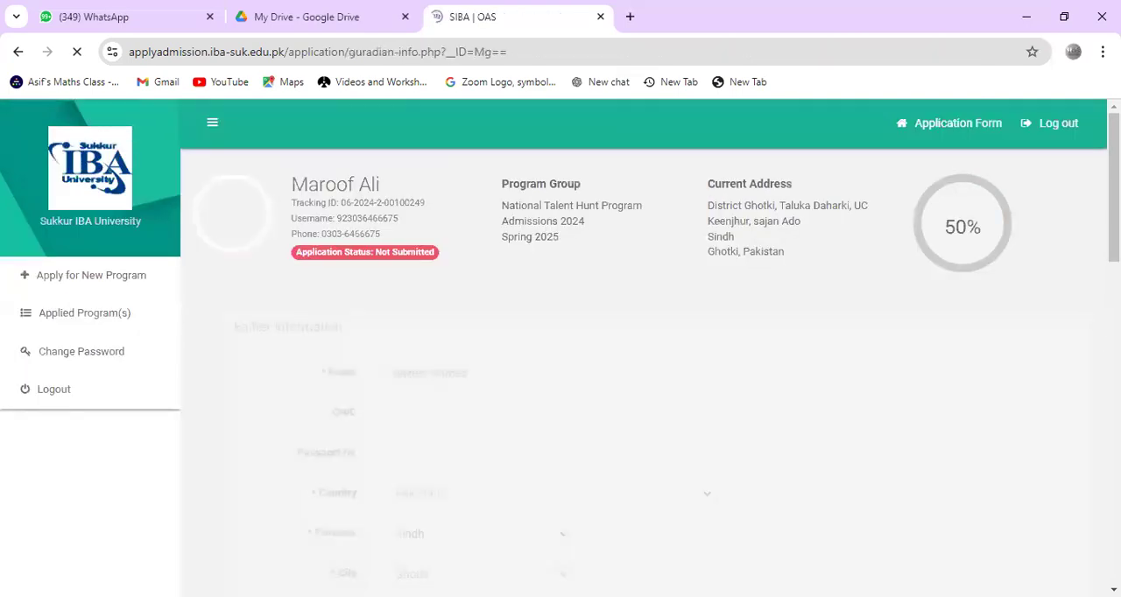
scroll(561, 348, "down", 1)
scroll(561, 347, "up", 1)
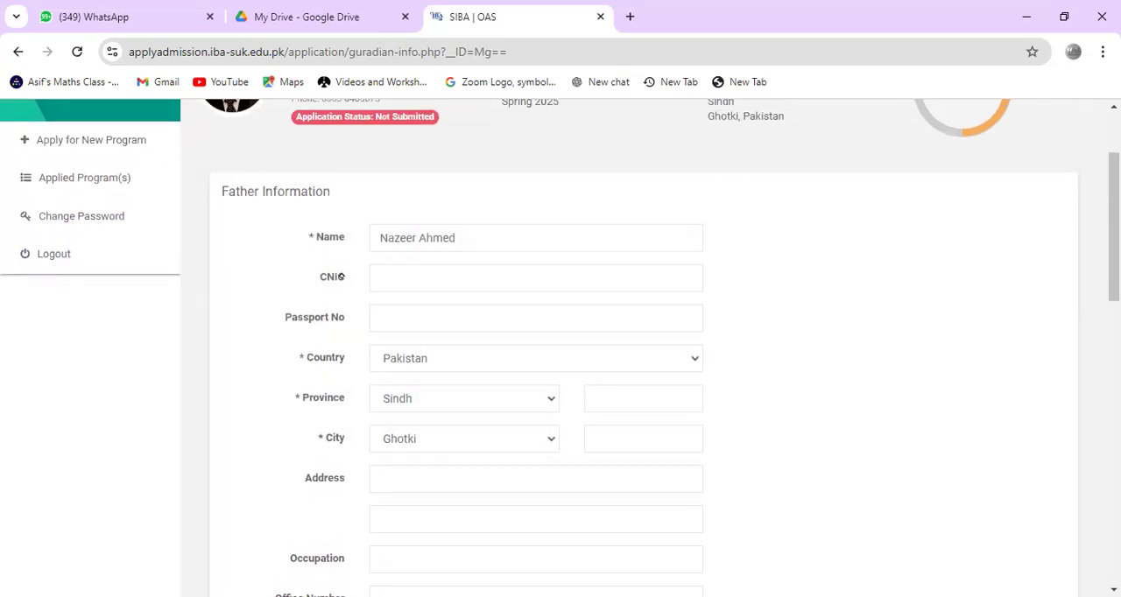
Step: Mark the father's CNIC, Country, Province, City and Address labels in red, then clear the annotations
left_click_drag(322, 258, 346, 260)
left_click_drag(331, 368, 364, 333)
left_click_drag(328, 408, 362, 368)
left_click_drag(348, 439, 375, 405)
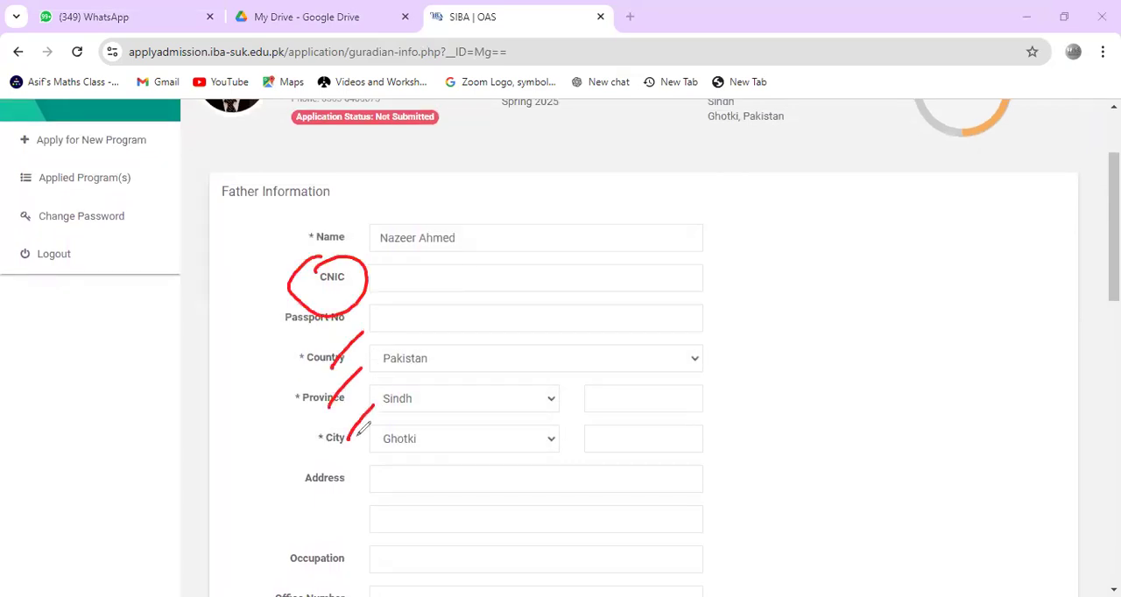
mouse_move(323, 461)
left_mouse_down()
mouse_move(312, 466)
mouse_move(321, 463)
left_mouse_up()
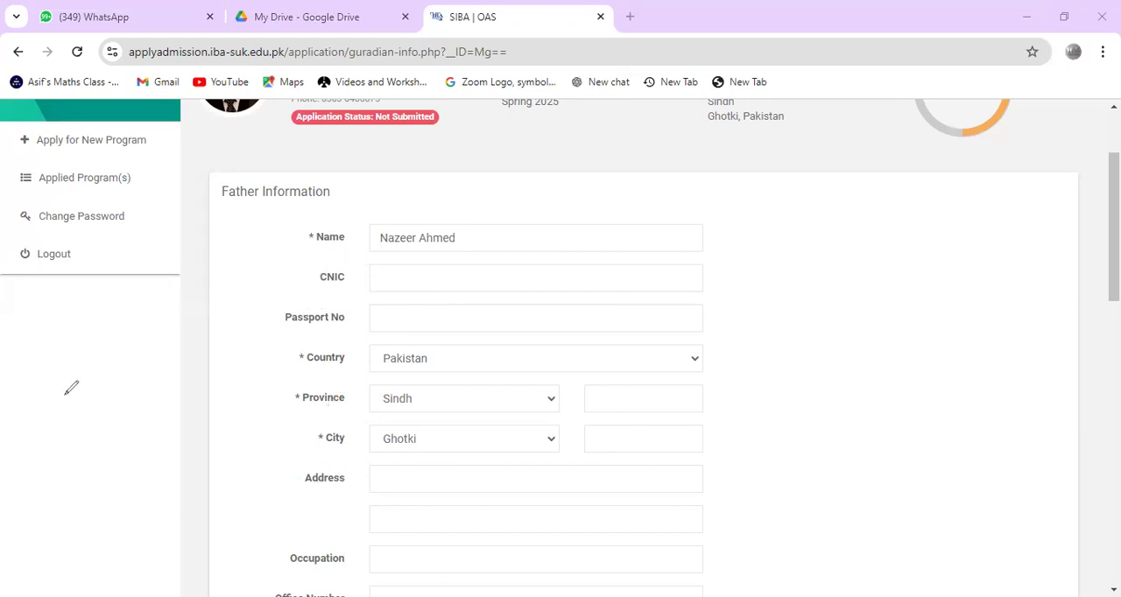
Step: Examine the remaining father information, including mobile number and family income, and the guardian information fields
scroll(31, 535, "down", 2)
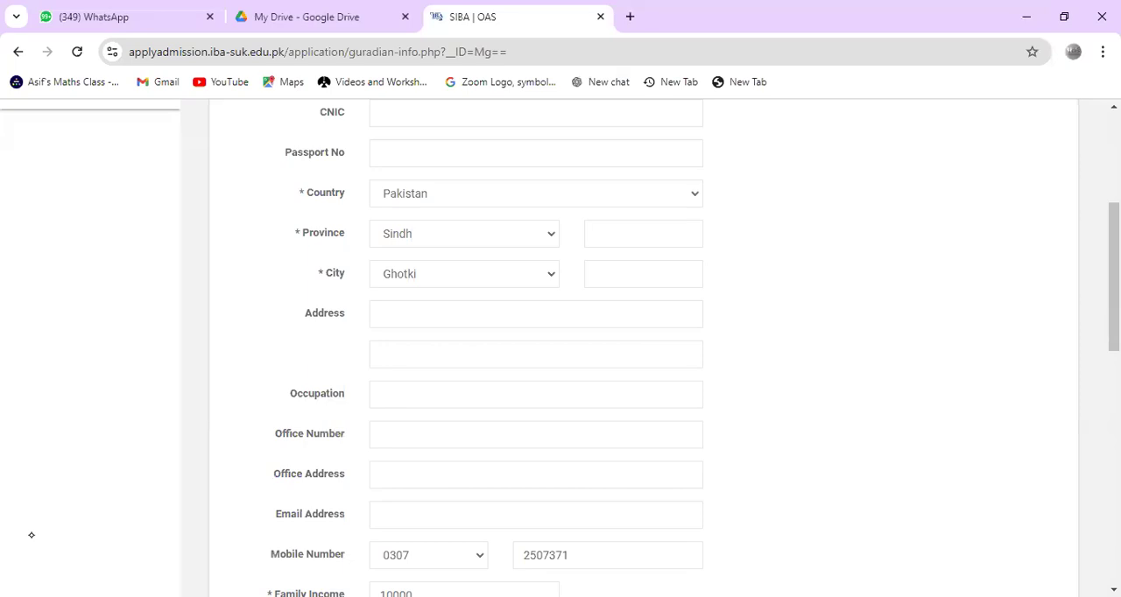
scroll(31, 535, "down", 1)
scroll(30, 536, "down", 1)
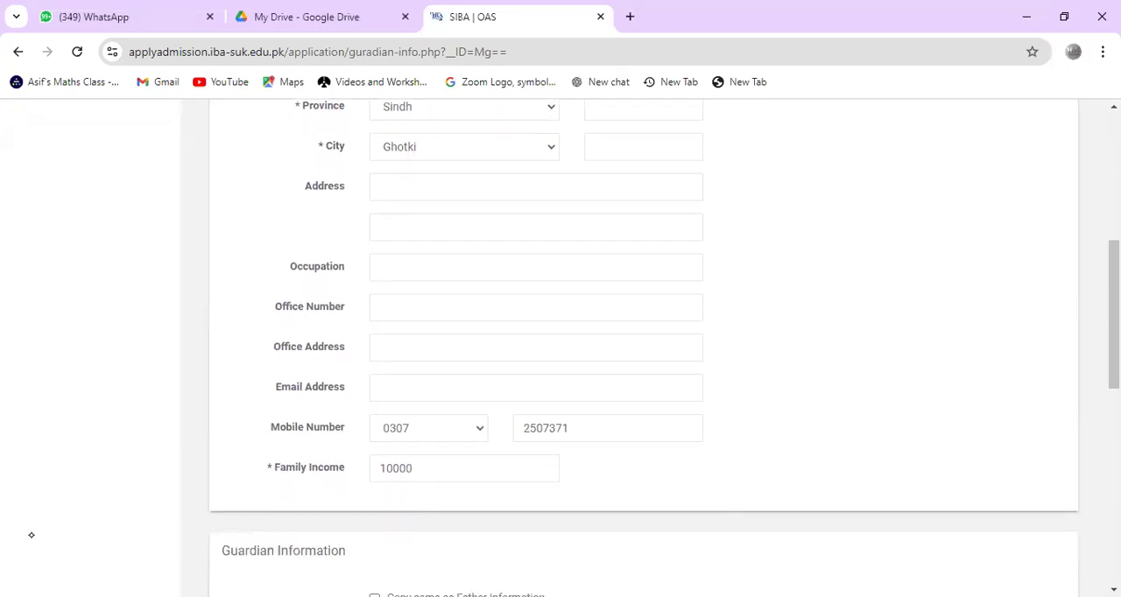
scroll(31, 535, "up", 1)
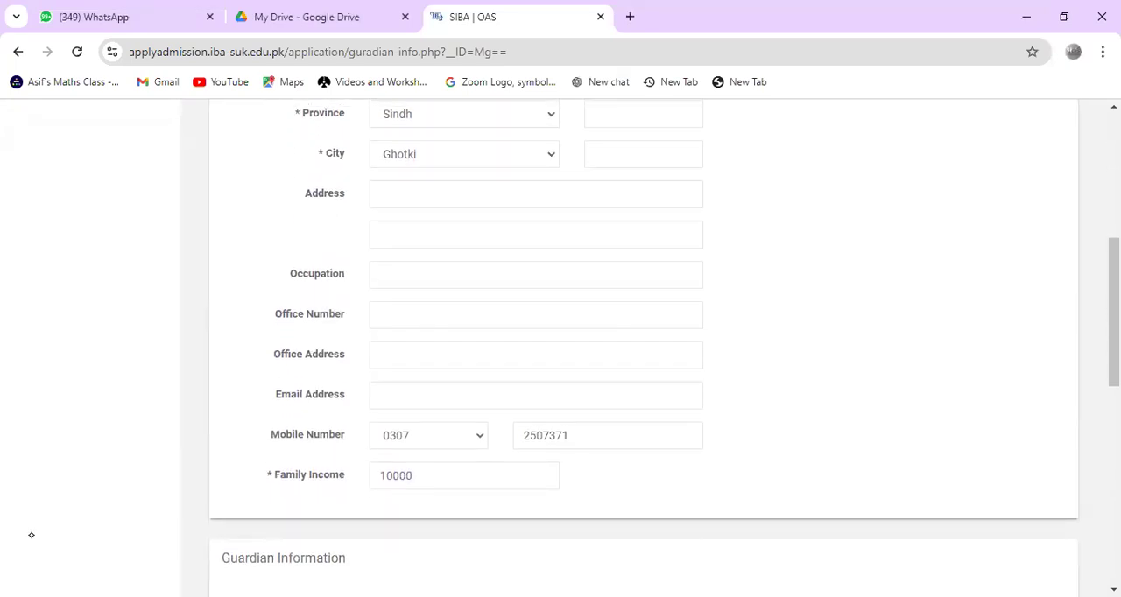
scroll(31, 535, "down", 1)
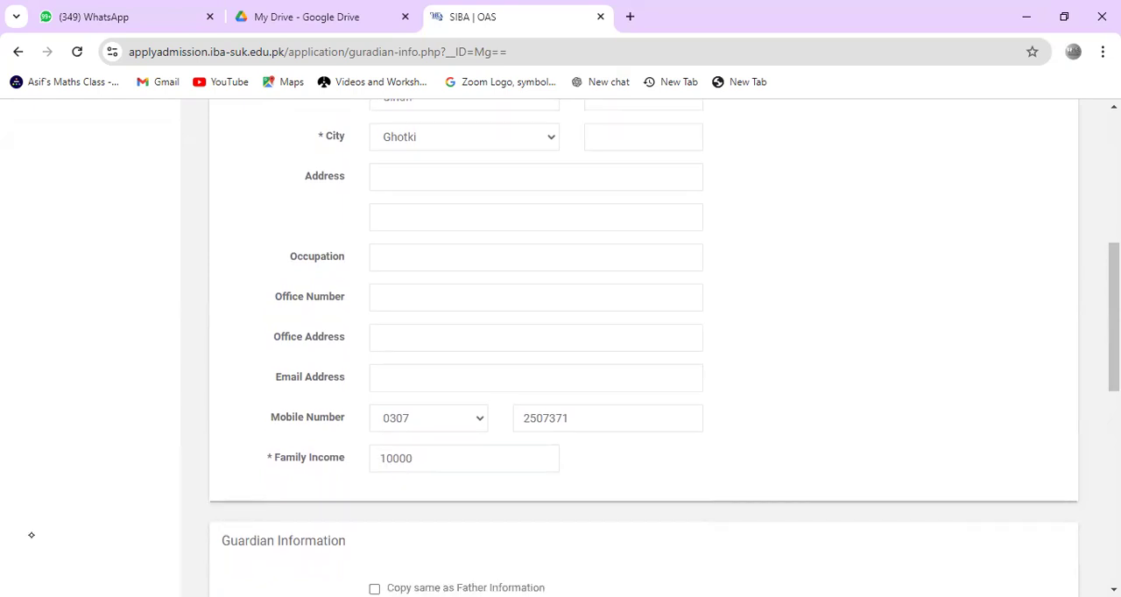
scroll(30, 535, "down", 3)
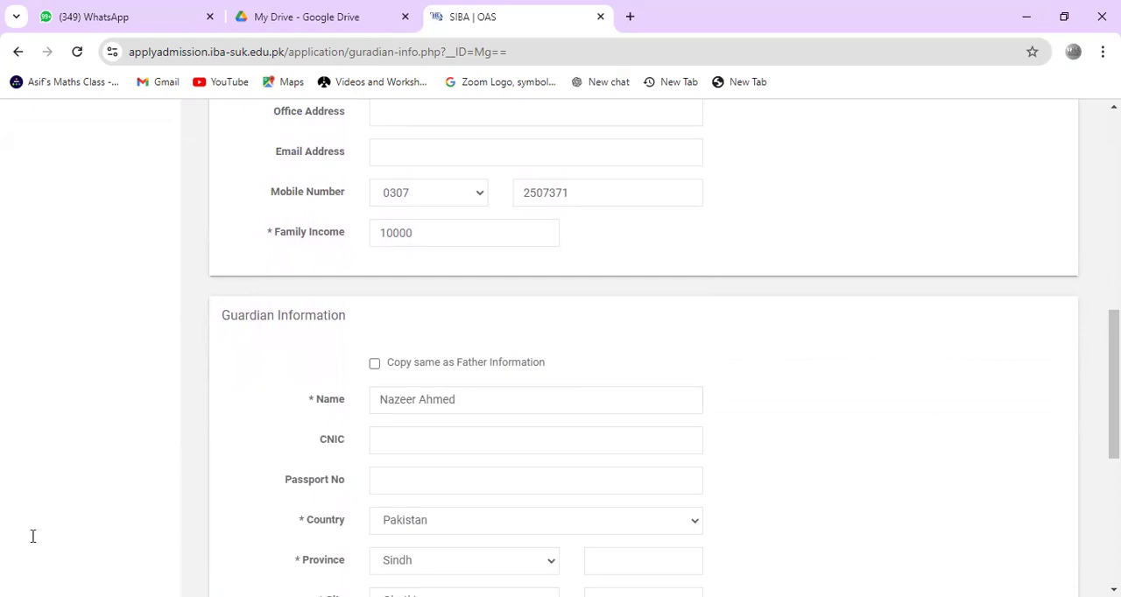
scroll(31, 534, "down", 1)
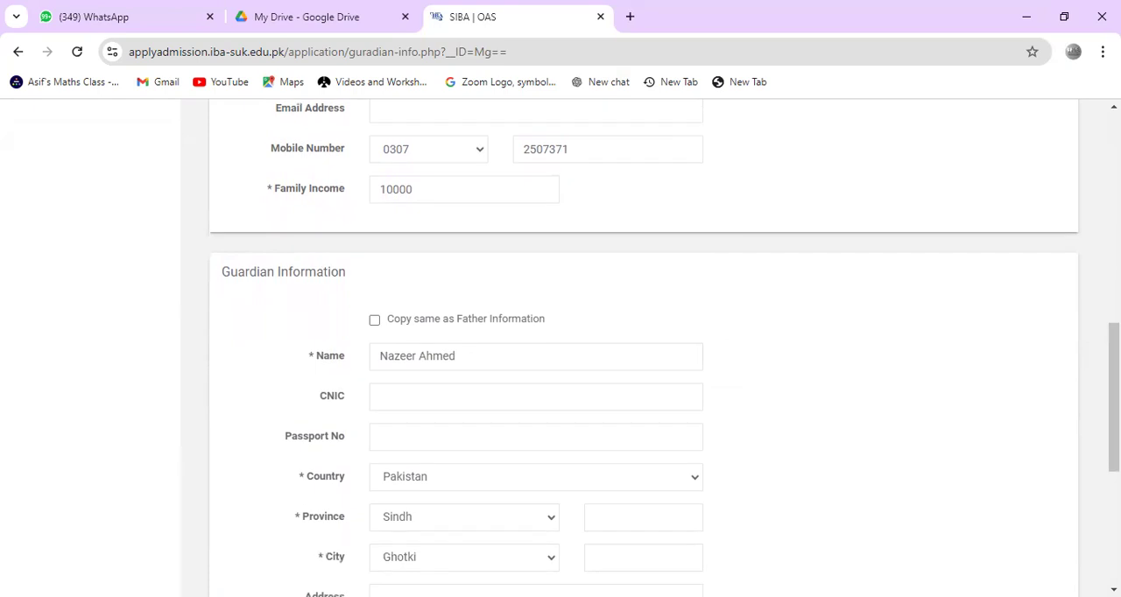
scroll(31, 535, "down", 1)
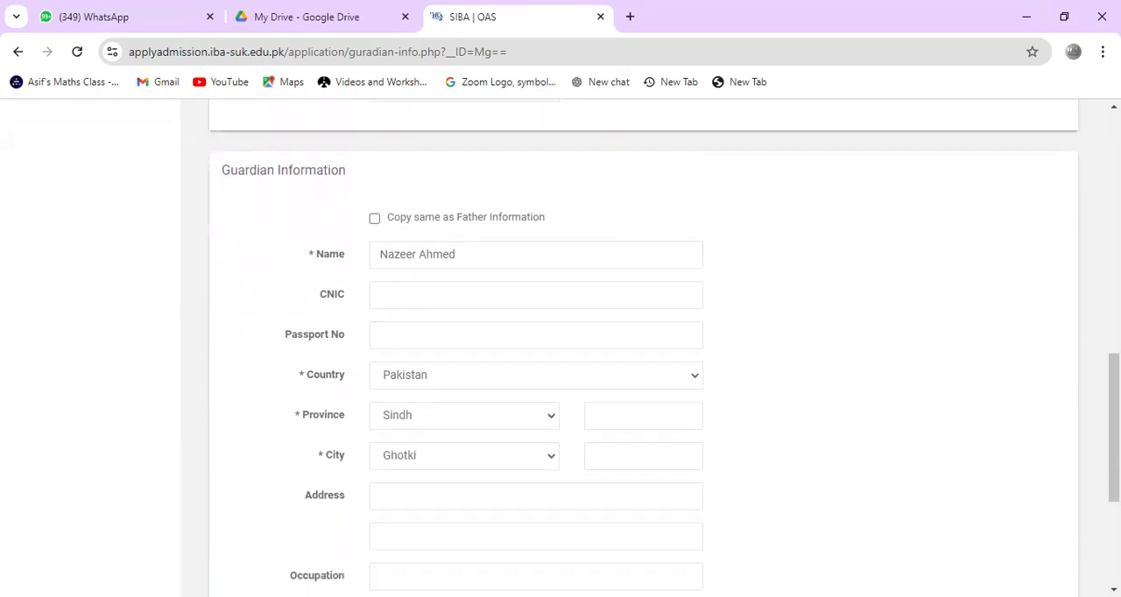
scroll(30, 534, "down", 3)
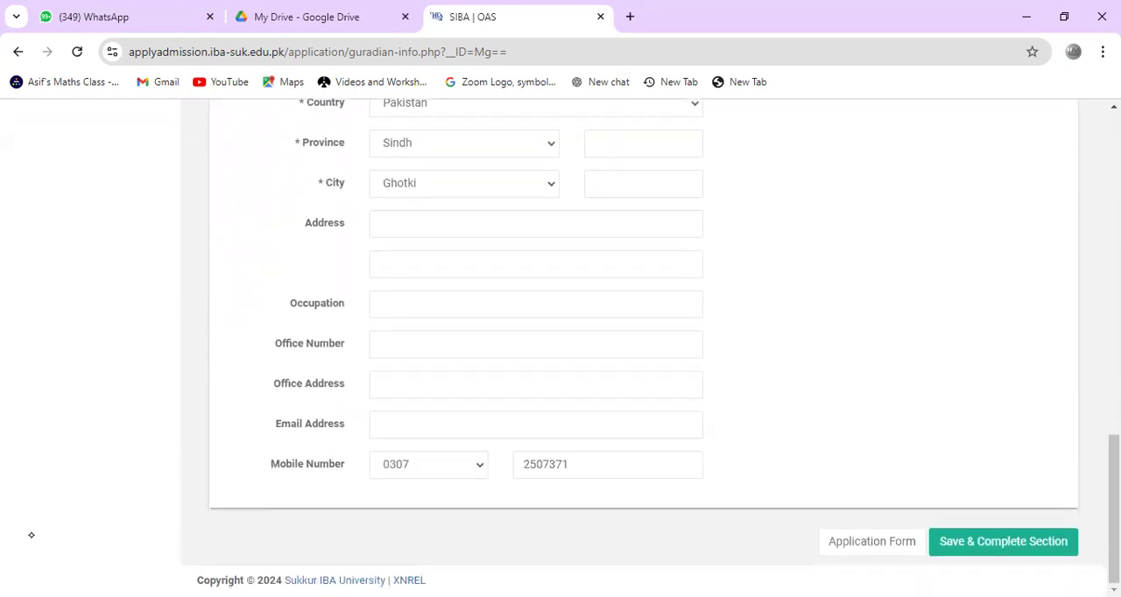
Step: Save and complete the Father / Guardian Information section, then open the Family Details section
left_click(1003, 547)
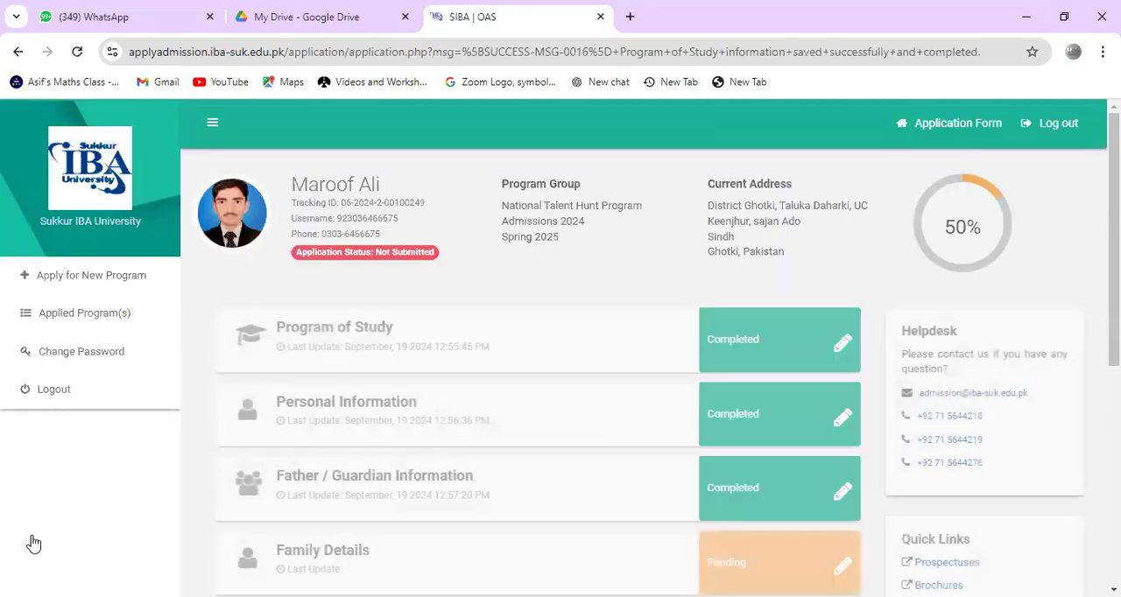
scroll(32, 539, "down", 3)
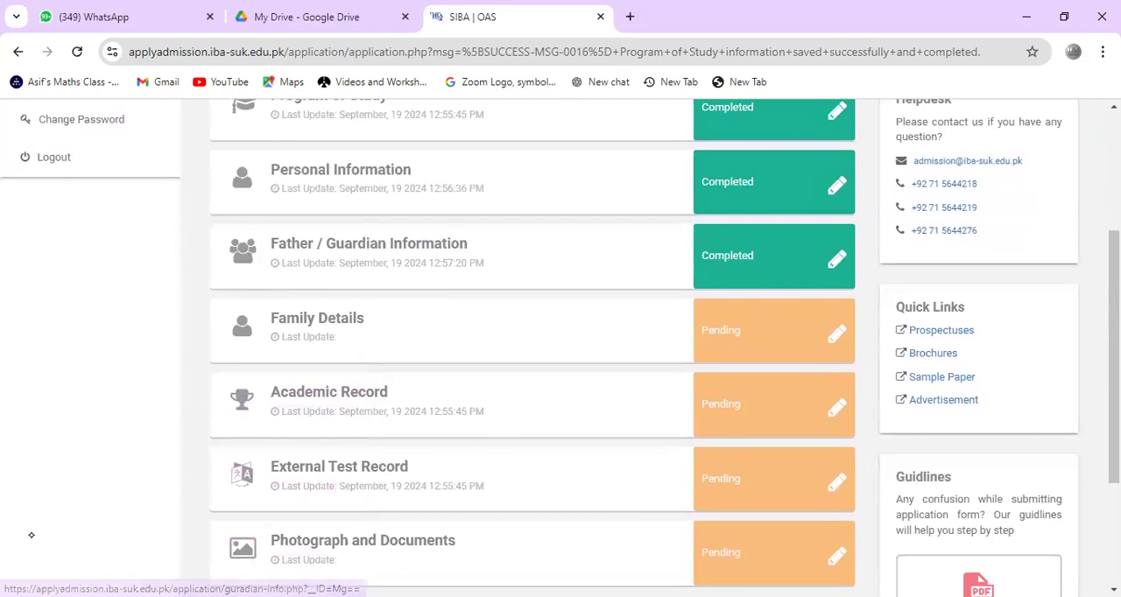
left_click(838, 333)
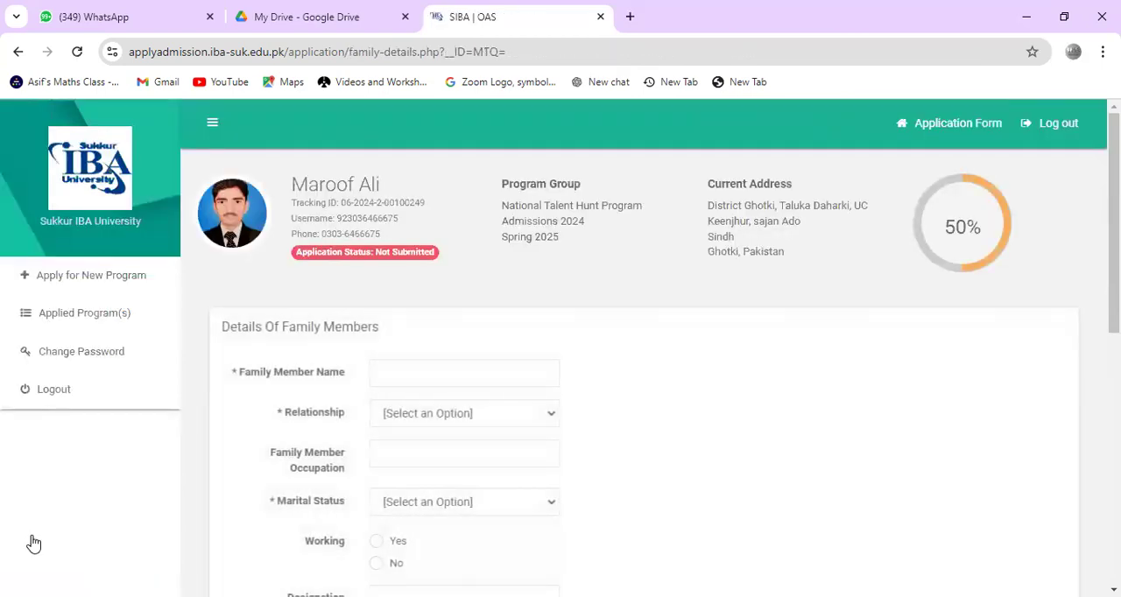
Step: Enter the family member's name in the family details form and set the relationship to BROTHER
scroll(33, 544, "down", 5)
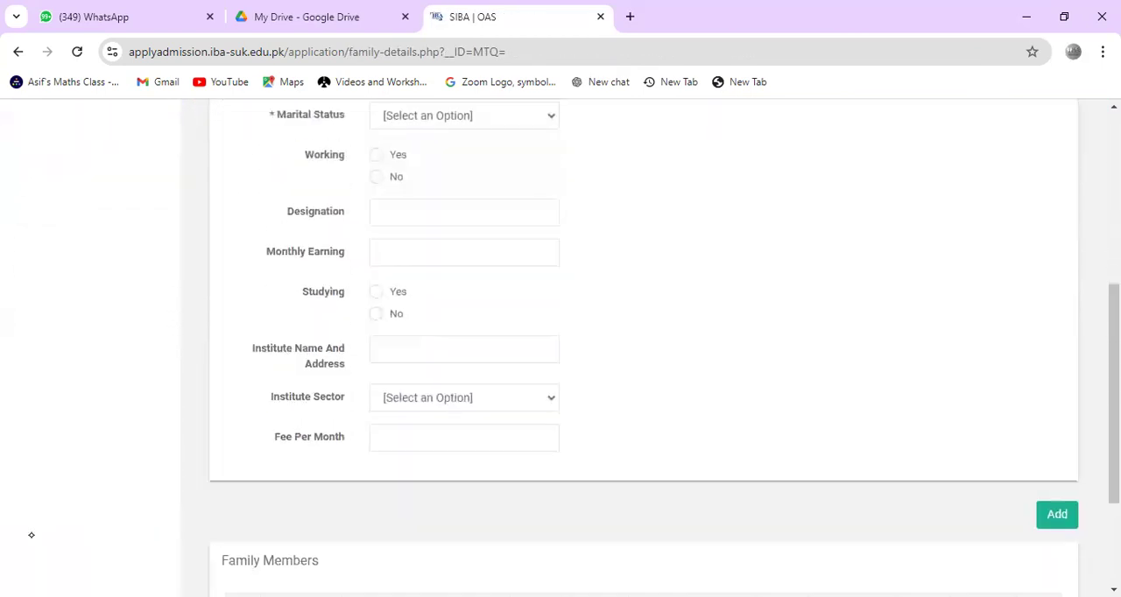
scroll(30, 536, "down", 2)
scroll(30, 535, "up", 2)
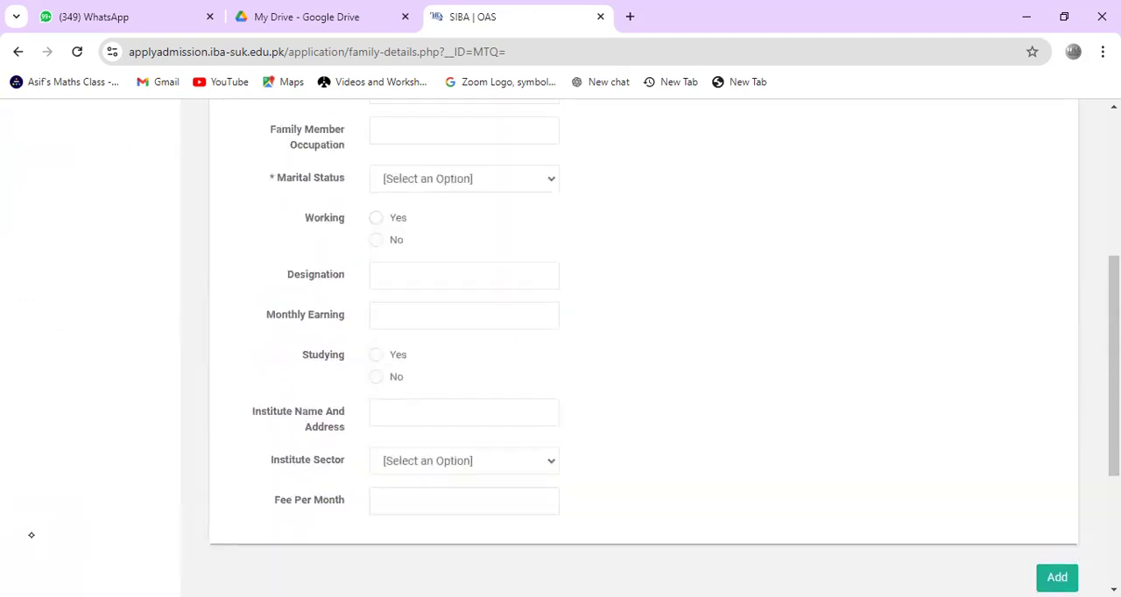
scroll(31, 535, "up", 2)
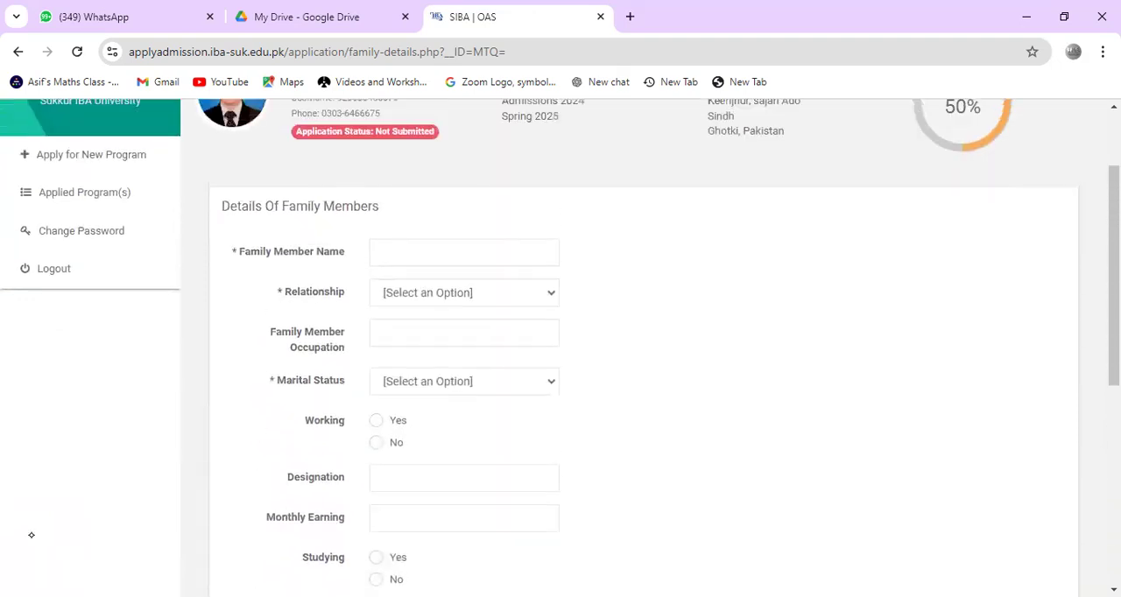
left_click(464, 253)
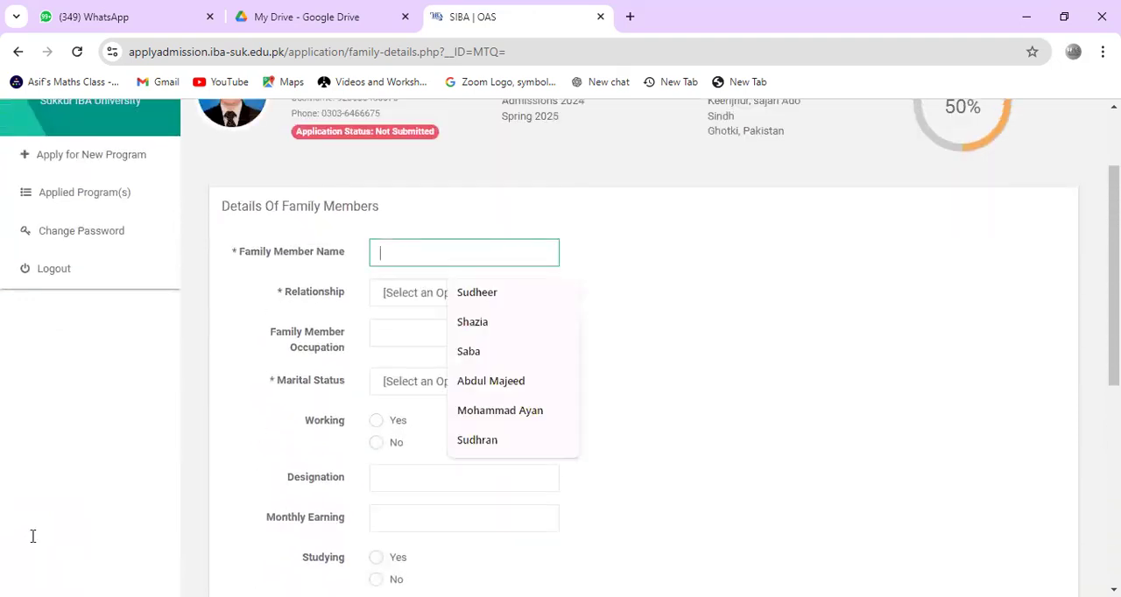
type("Sudheer")
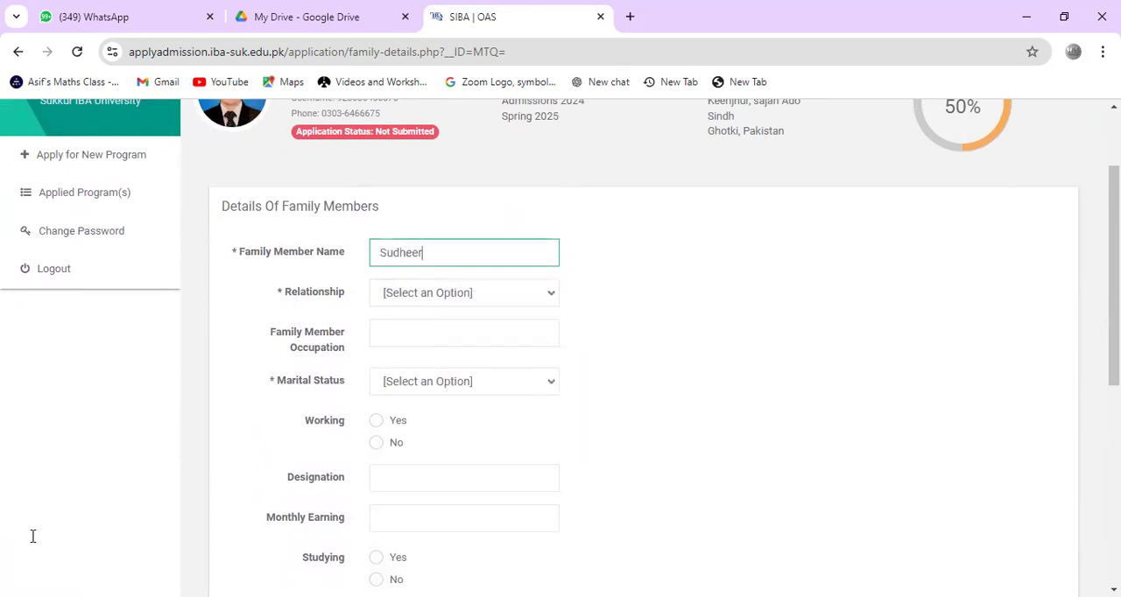
left_click(406, 295)
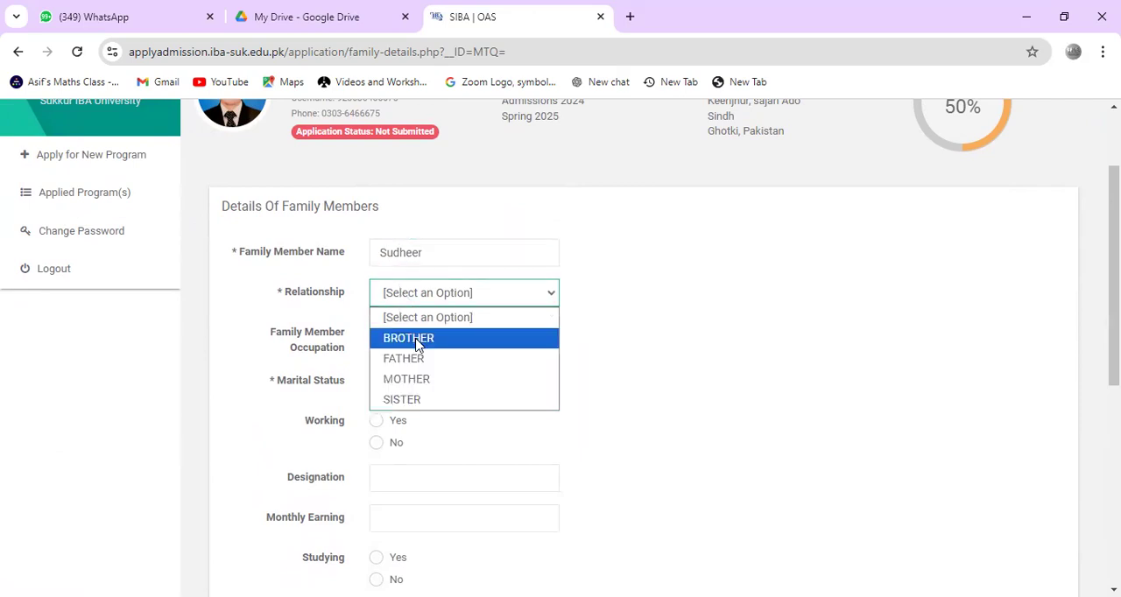
left_click(419, 341)
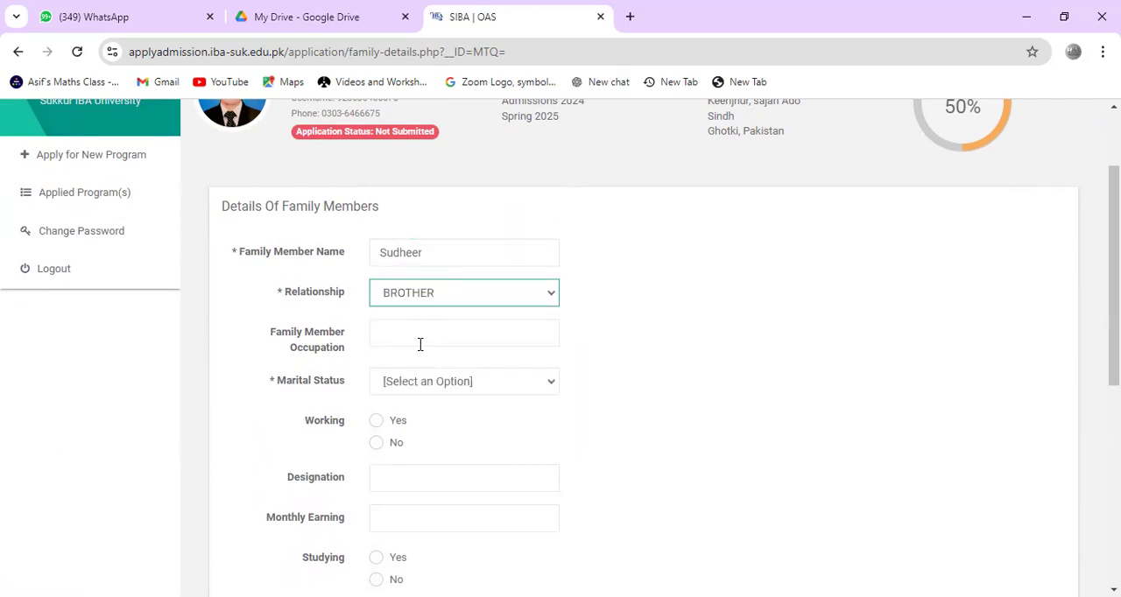
Step: Enter "studying" as the family member's occupation
left_click(421, 344)
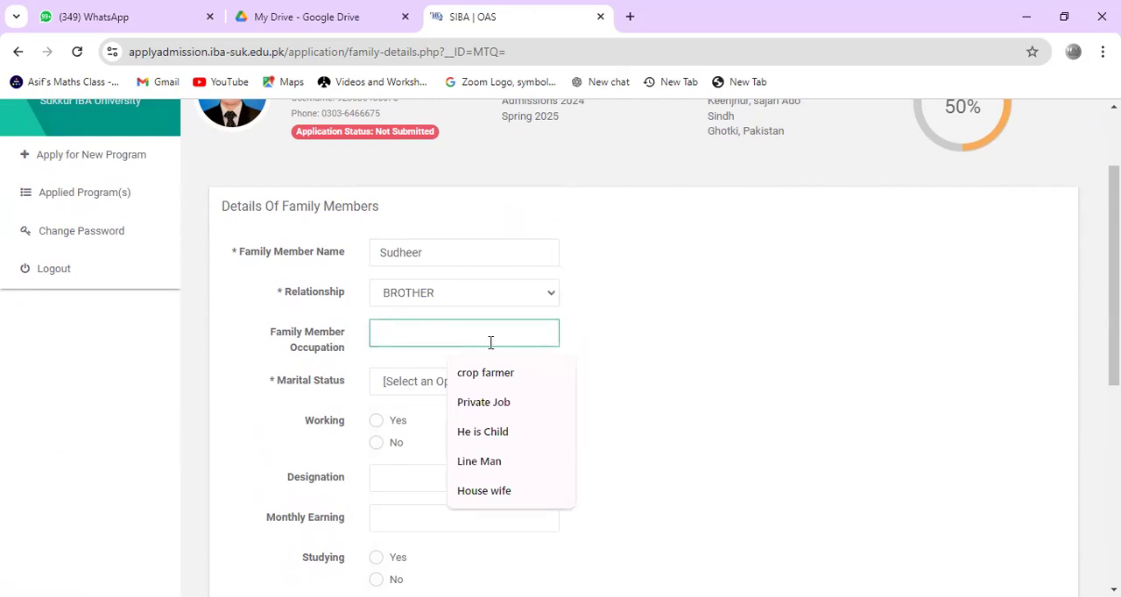
type("stud")
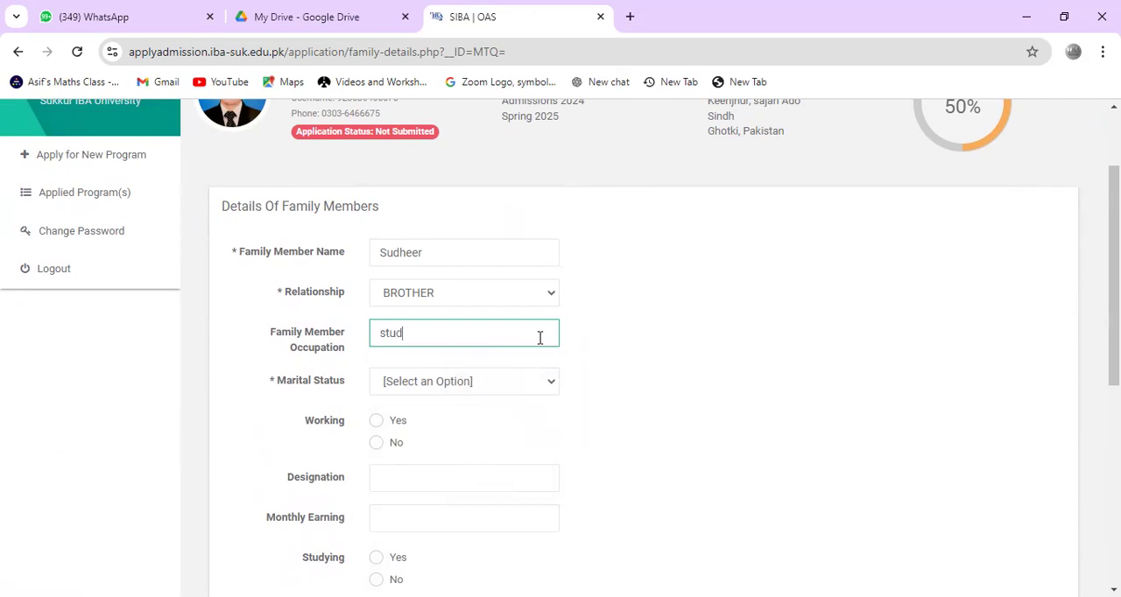
type("ying")
Step: Set the family member's marital status to Single, Working to No and Studying to Yes
left_click(506, 388)
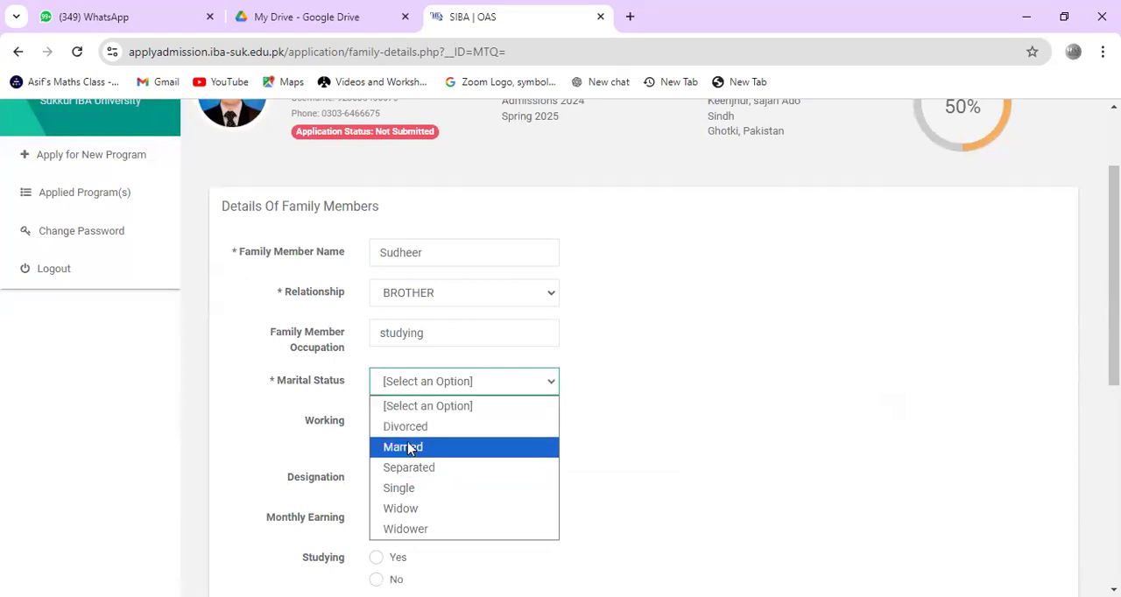
left_click(412, 497)
middle_click(409, 492)
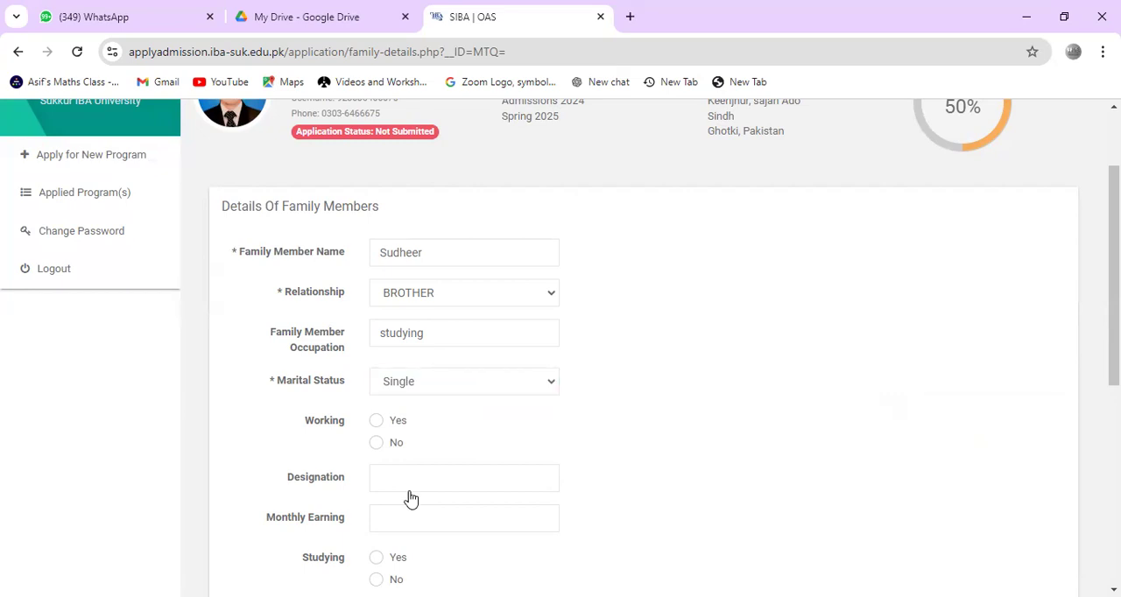
left_click(377, 443)
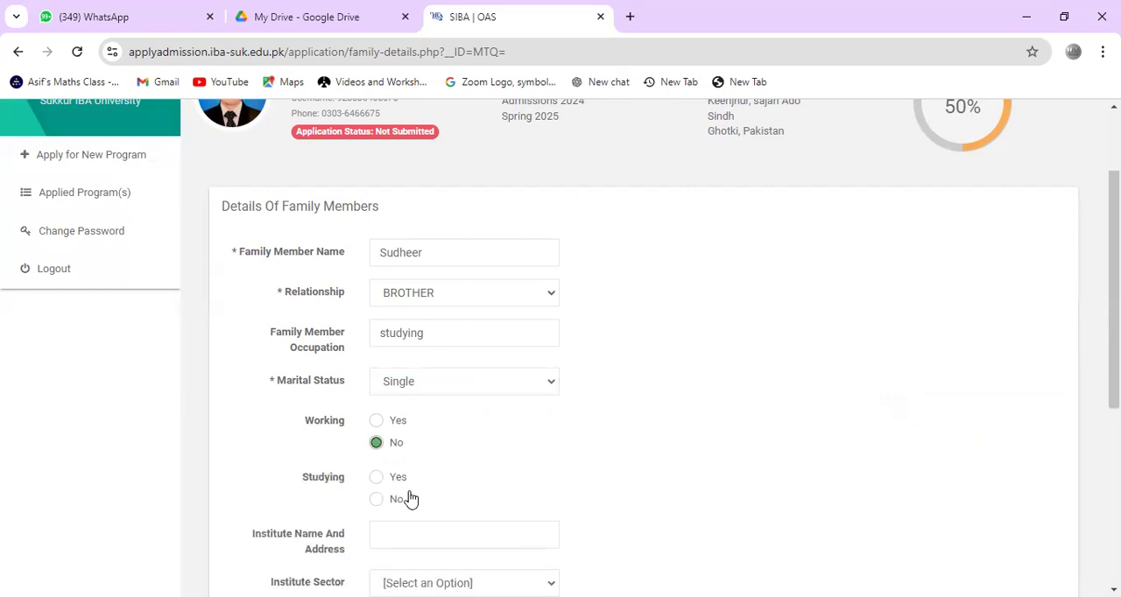
scroll(409, 493, "down", 1)
left_click(376, 465)
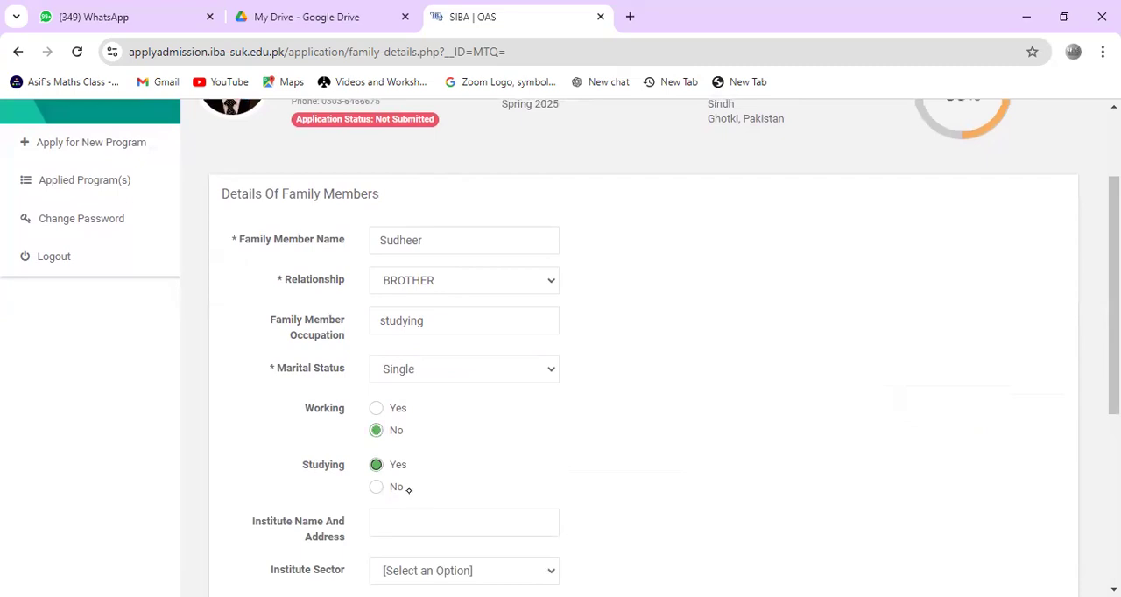
Step: Clear the family member's occupation and look over the remaining institute and fee fields
left_click(424, 321)
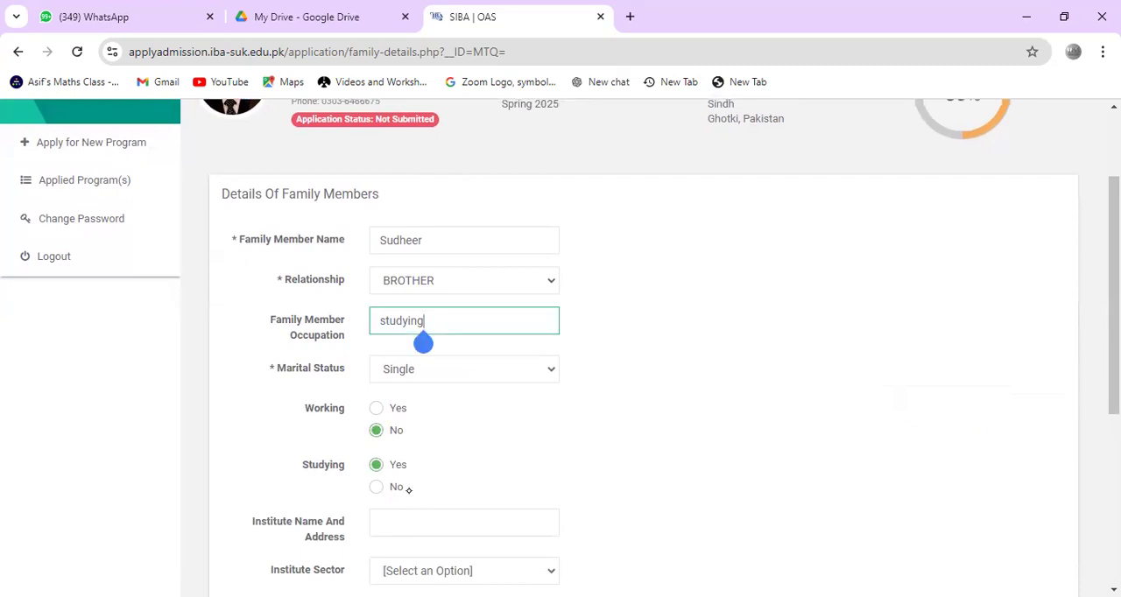
scroll(409, 490, "down", 1)
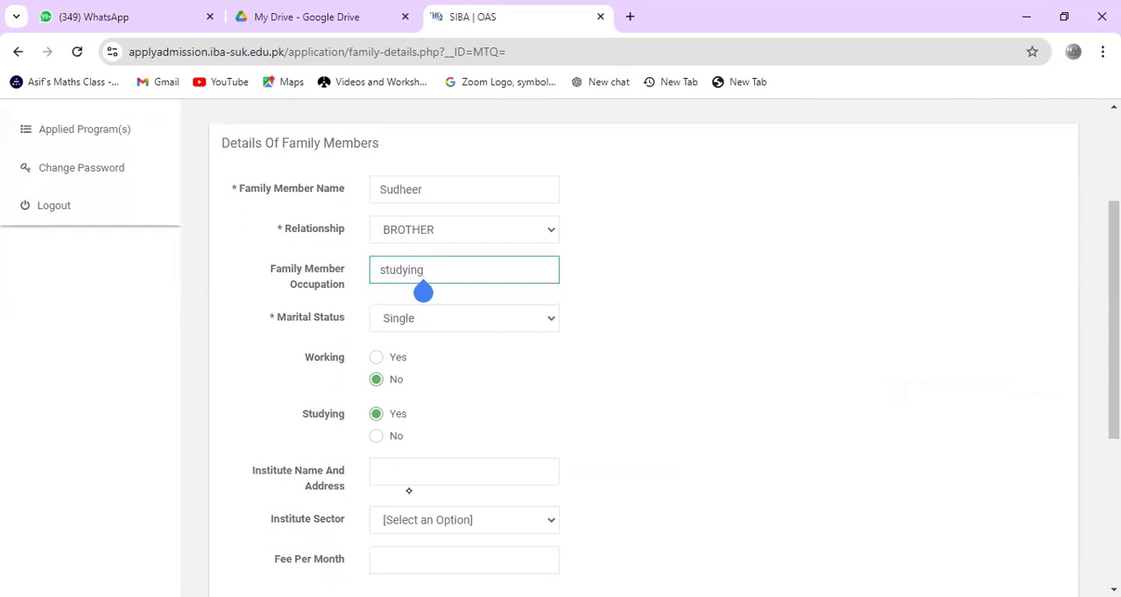
key("BackSpace")
key("BackSpace")
key("BackSpace")
key("BackSpace")
key("BackSpace")
key("BackSpace")
key("BackSpace")
key("BackSpace")
left_click(409, 491)
scroll(409, 491, "down", 2)
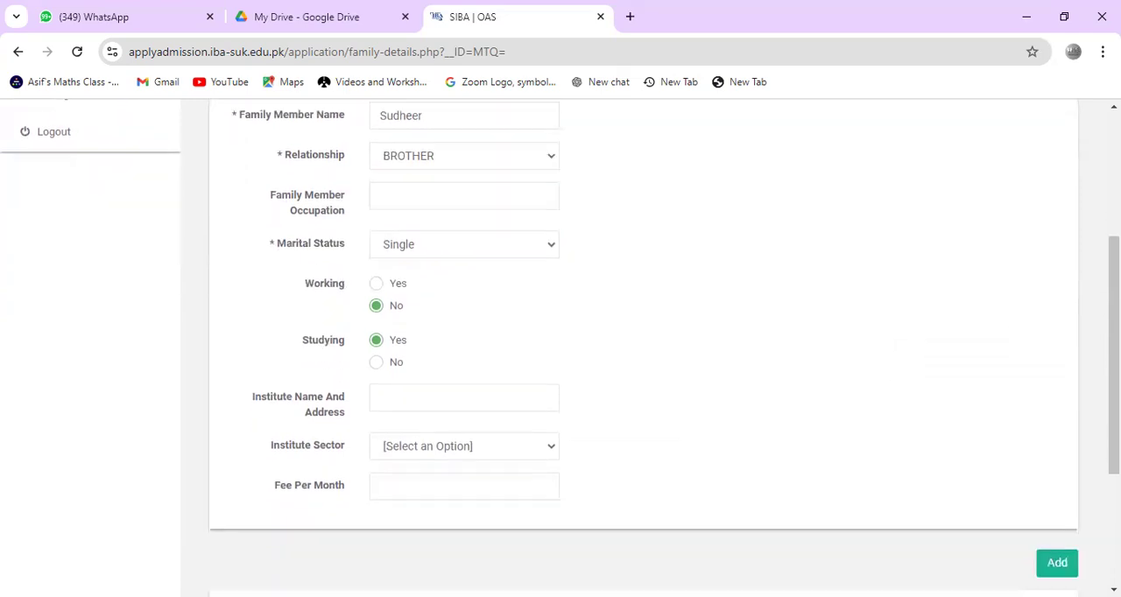
scroll(408, 491, "down", 1)
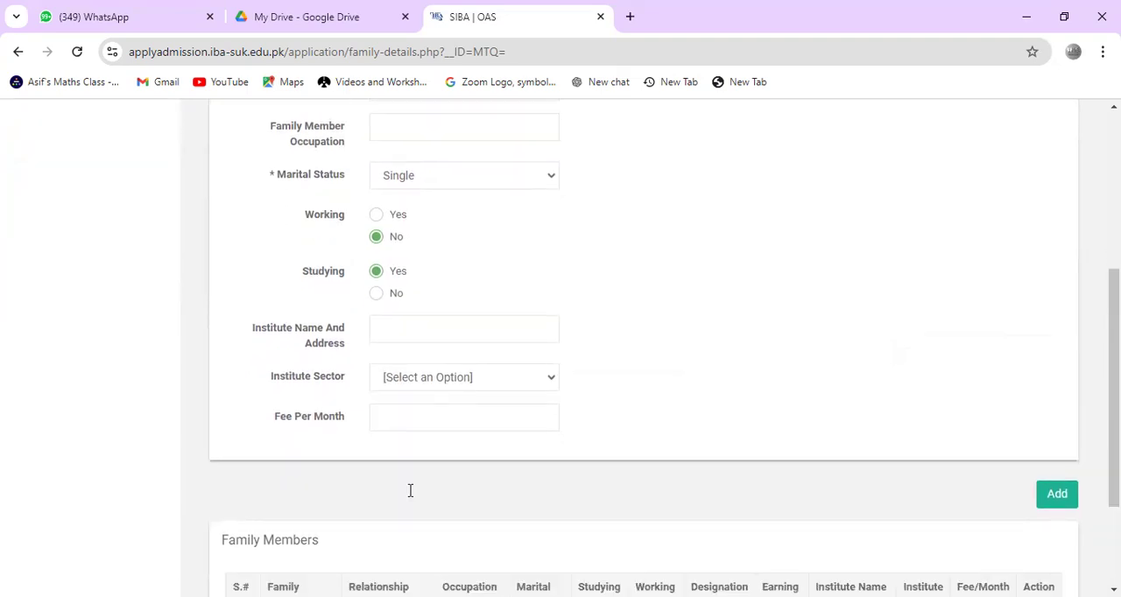
Step: Enter "Government school, Naich" as the family member's institute name and address
left_click(464, 330)
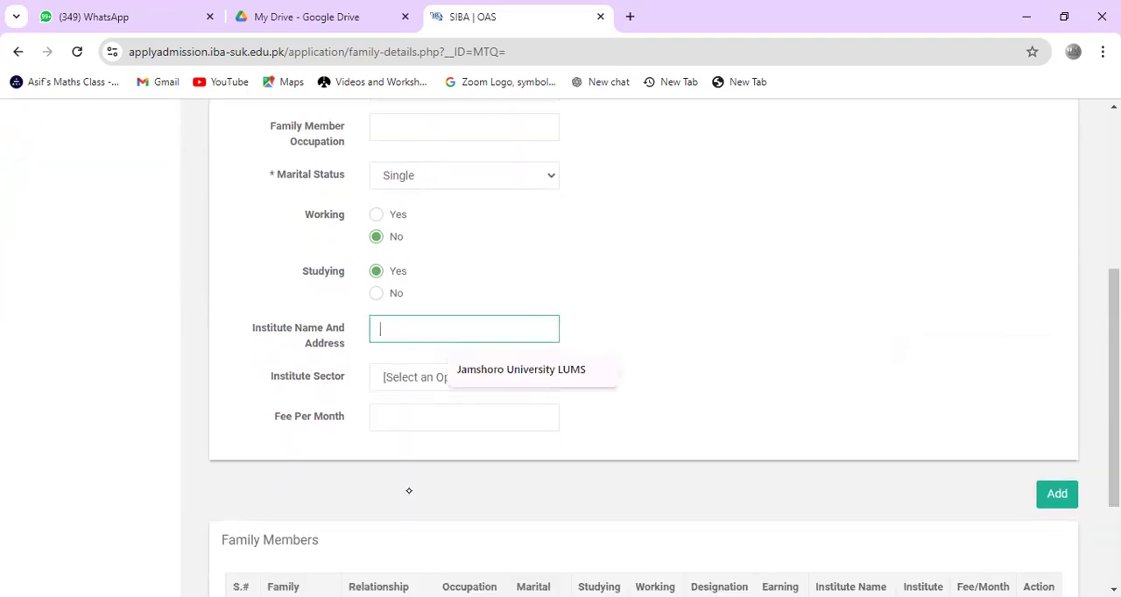
type("Govern,en")
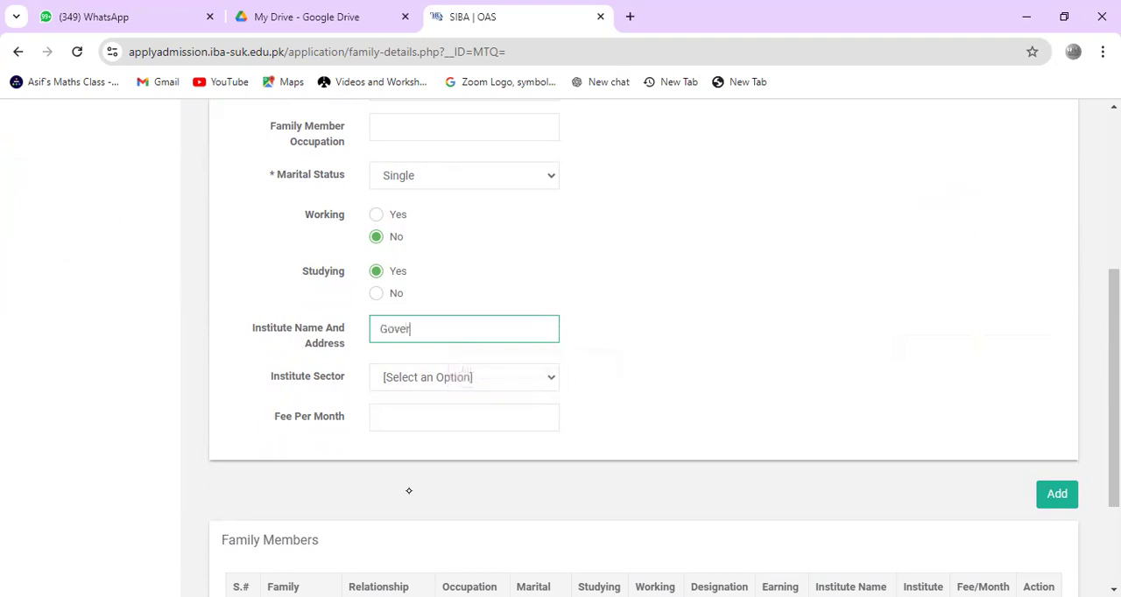
key("BackSpace")
key("BackSpace")
key("BackSpace")
type("ment scc")
type("h")
type("ool")
type(", Naus")
key("BackSpace")
type("ch")
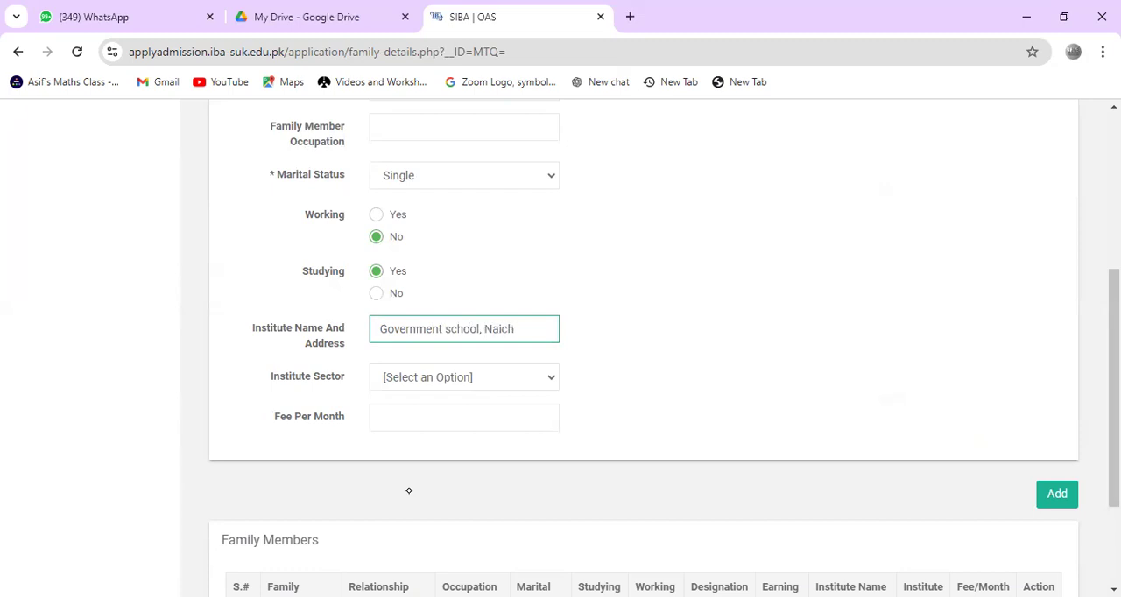
Step: Set the institute sector to GOVERNMENT and the fee per month to 00, and add the brother to the family members list
left_click(438, 377)
left_click(429, 423)
scroll(429, 423, "down", 1)
left_click(464, 318)
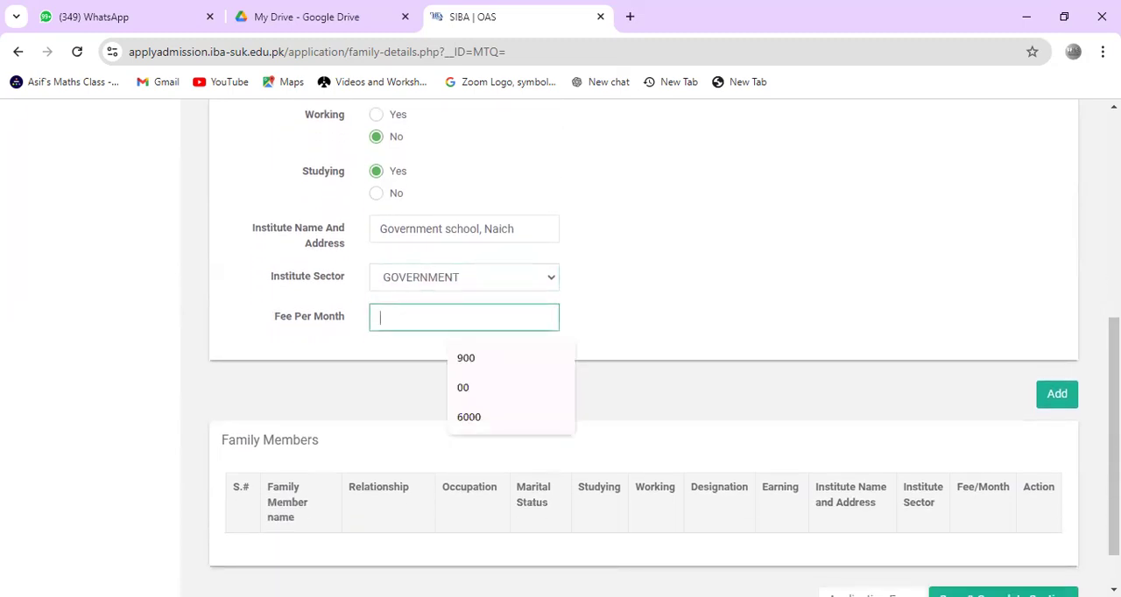
left_click(473, 388)
scroll(644, 351, "down", 1)
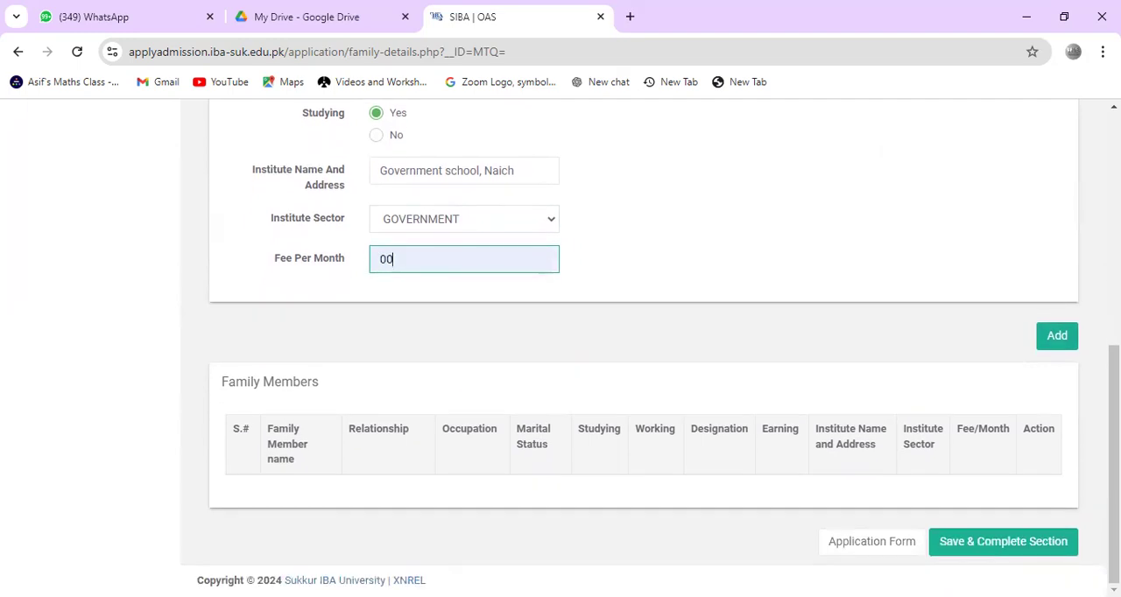
left_click_drag(1076, 310, 1037, 333)
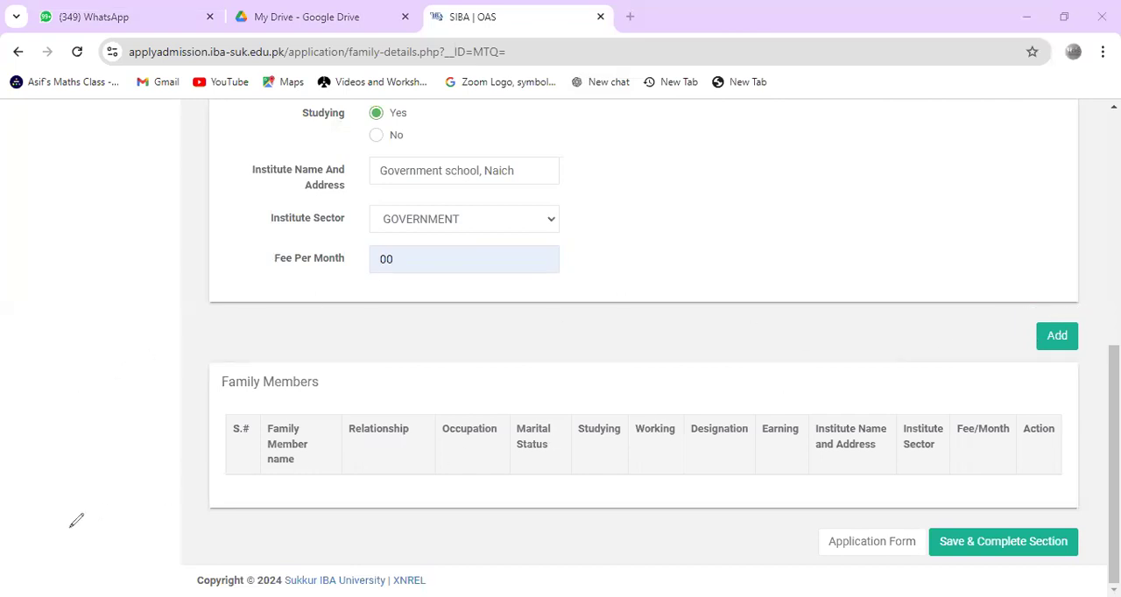
key("Return")
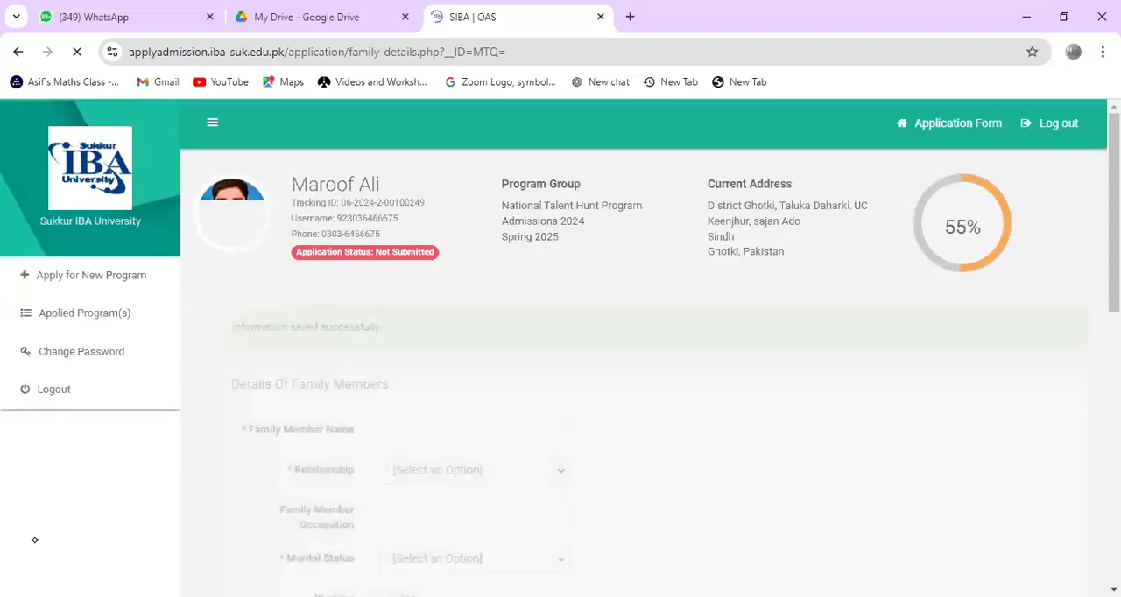
Step: Circle the added entry's name, relationship, marital status, studying and working values in the family members table with the pen
scroll(35, 541, "down", 7)
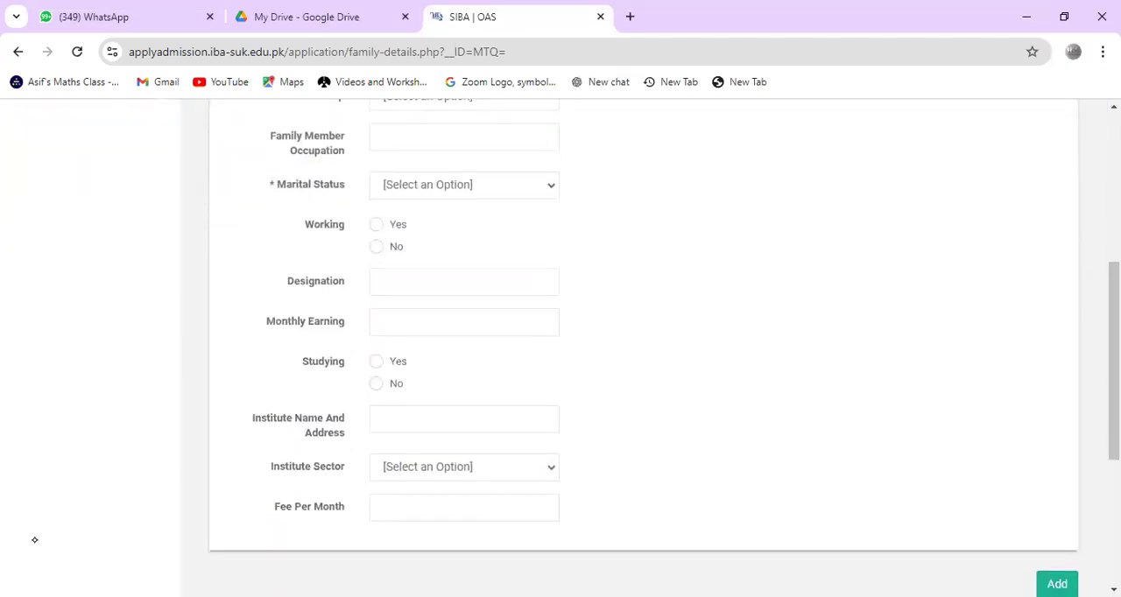
scroll(650, 350, "down", 1)
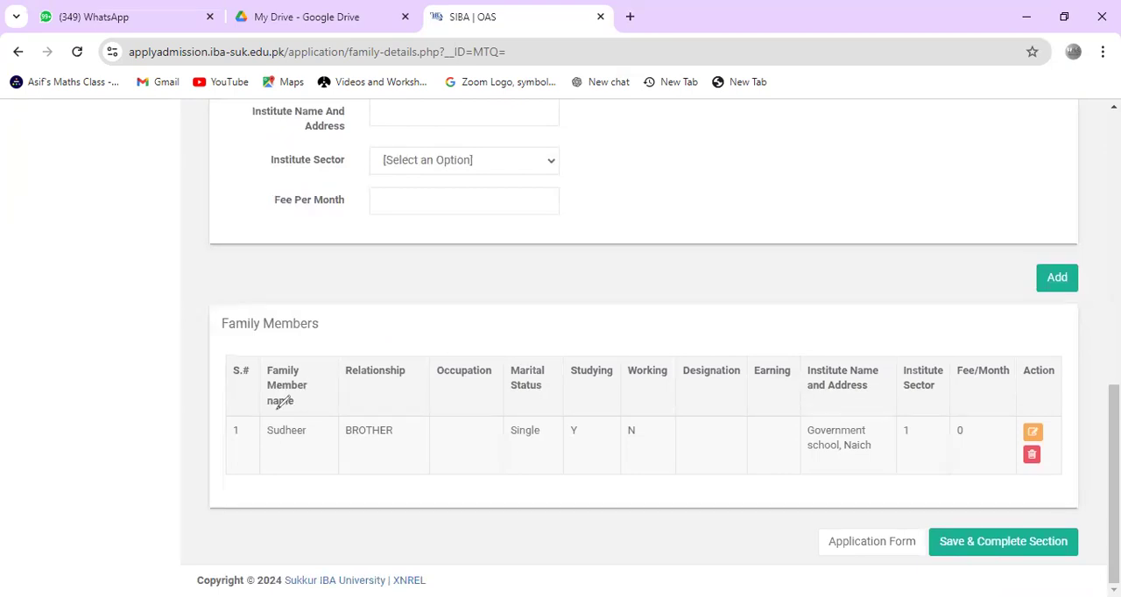
left_click_drag(294, 410, 287, 412)
left_click_drag(379, 408, 368, 412)
mouse_move(525, 409)
left_mouse_down()
mouse_move(497, 441)
mouse_move(495, 419)
left_mouse_up()
mouse_move(585, 421)
left_mouse_down()
mouse_move(592, 431)
mouse_move(550, 427)
left_mouse_up()
mouse_move(648, 424)
left_mouse_down()
mouse_move(634, 426)
mouse_move(650, 424)
left_mouse_up()
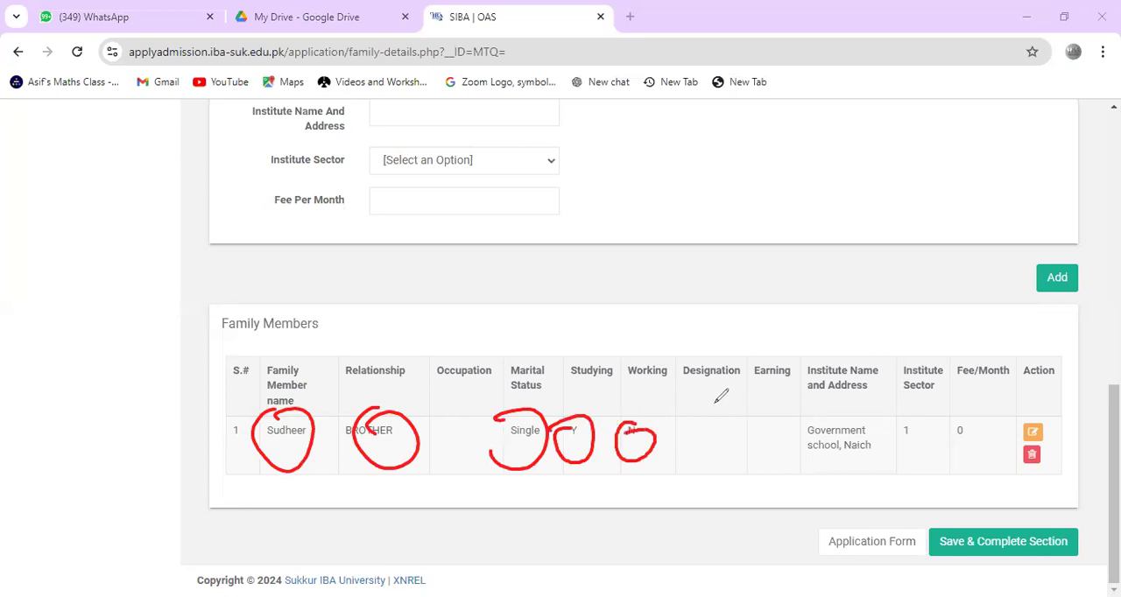
Step: Draw pen strokes over the Designation, Earning, Institute Name and Address, Institute Sector and Fee/Month columns
left_click_drag(710, 409, 734, 335)
left_click_drag(714, 438, 734, 355)
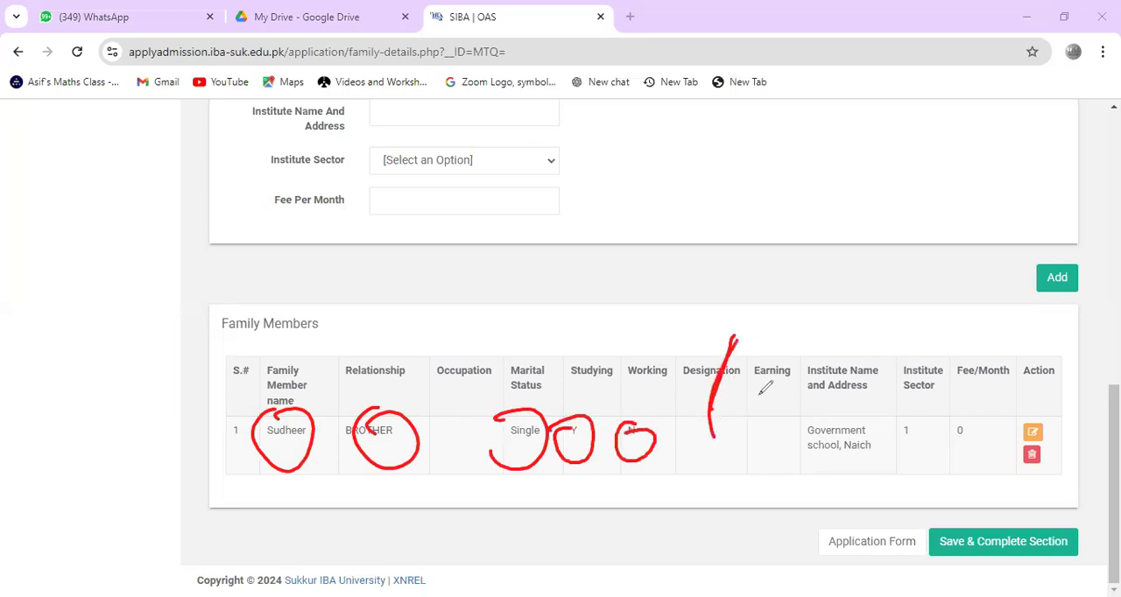
left_click_drag(768, 438, 776, 366)
left_click_drag(846, 429, 884, 372)
left_click_drag(907, 418, 945, 369)
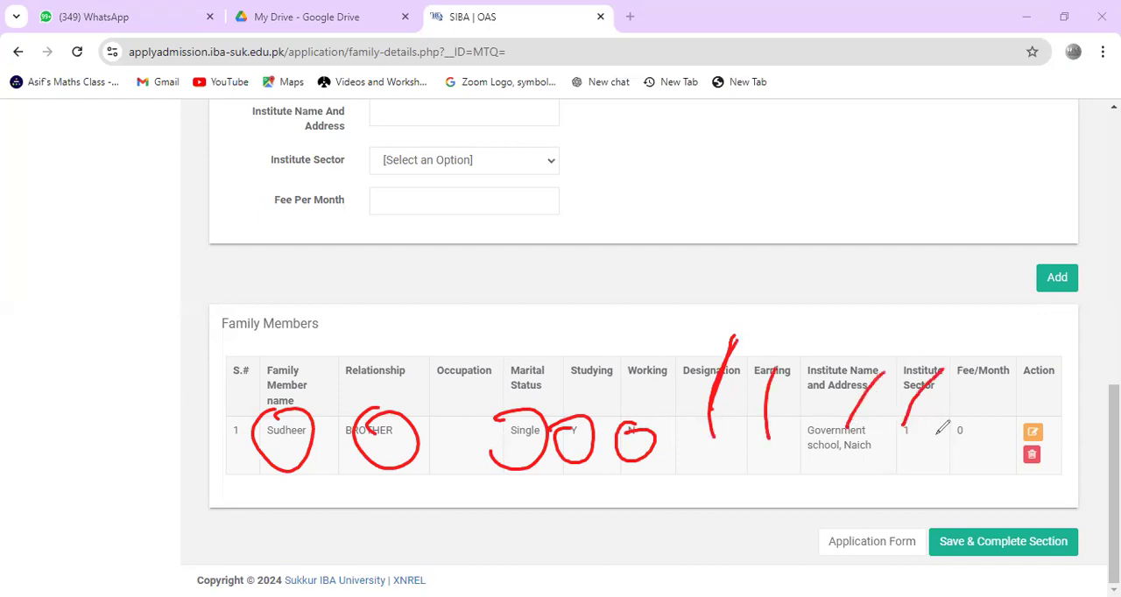
left_click_drag(968, 412, 990, 370)
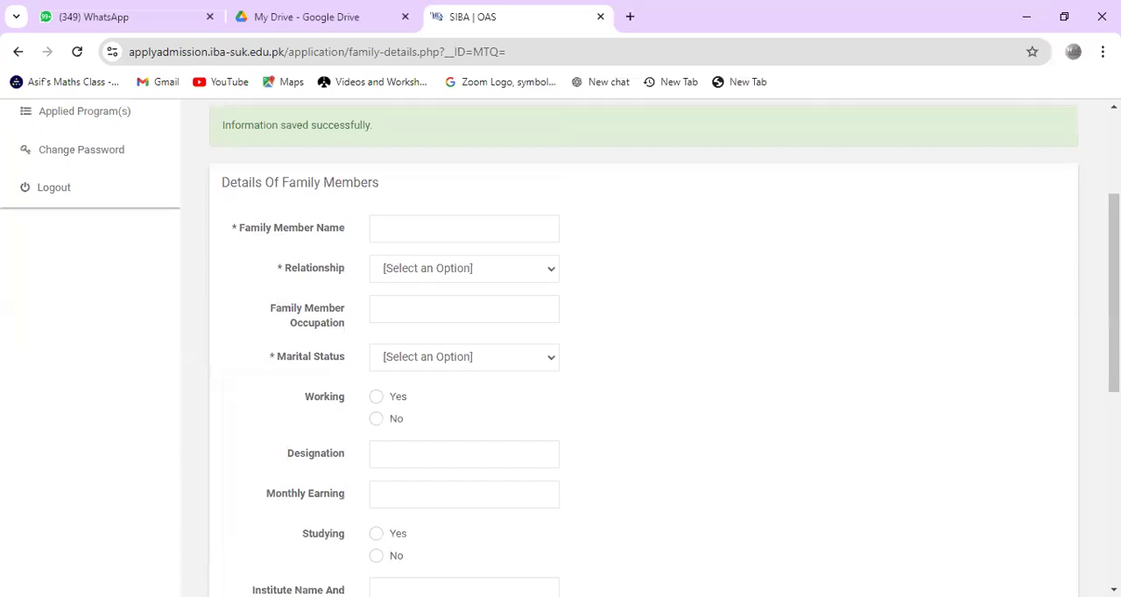
Step: Examine the saved family member entry and the blank family details form above it
scroll(561, 346, "down", 2)
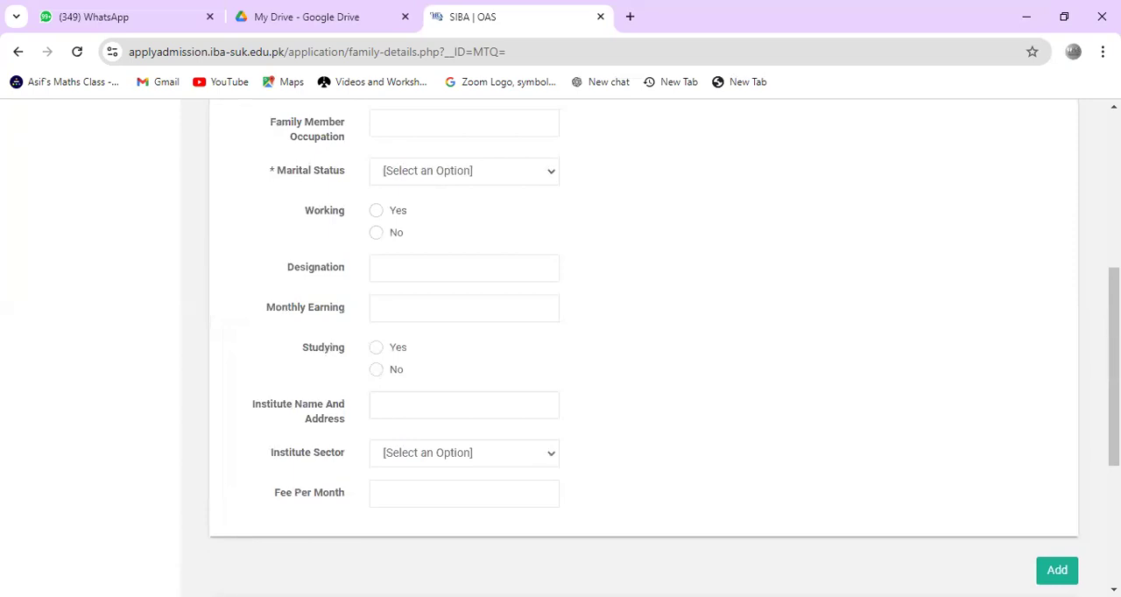
scroll(560, 347, "down", 3)
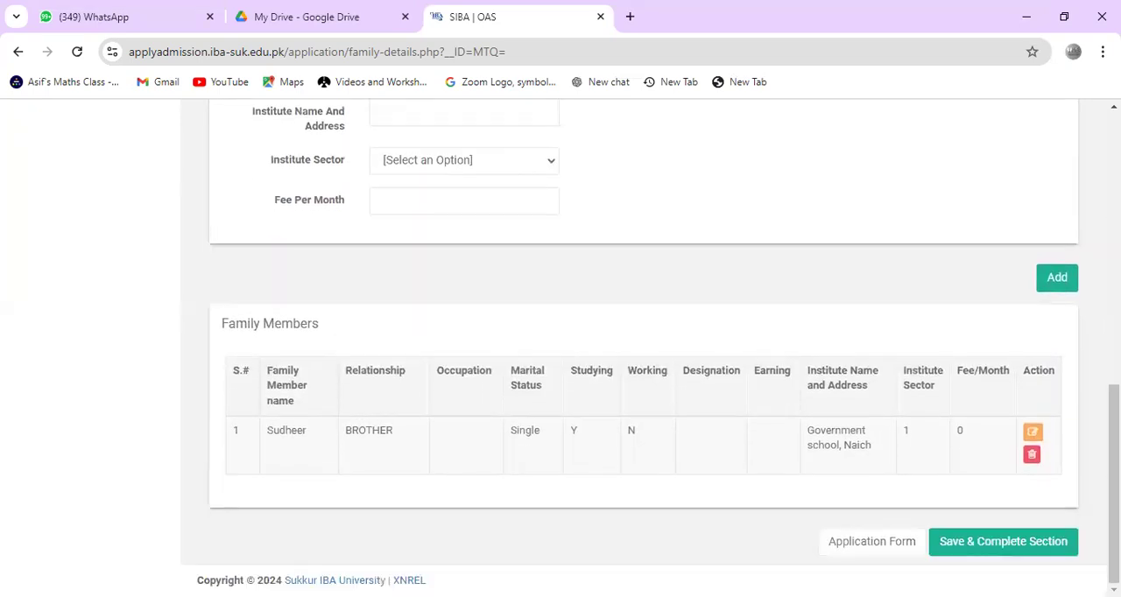
scroll(560, 347, "up", 2)
scroll(560, 347, "up", 1)
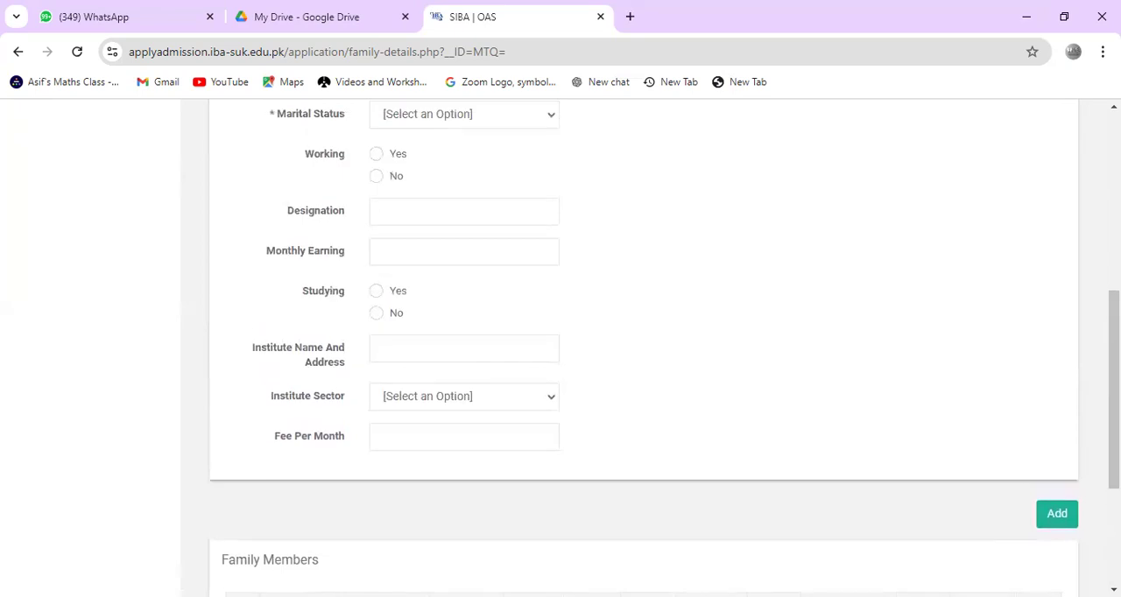
scroll(560, 347, "up", 5)
scroll(561, 347, "down", 1)
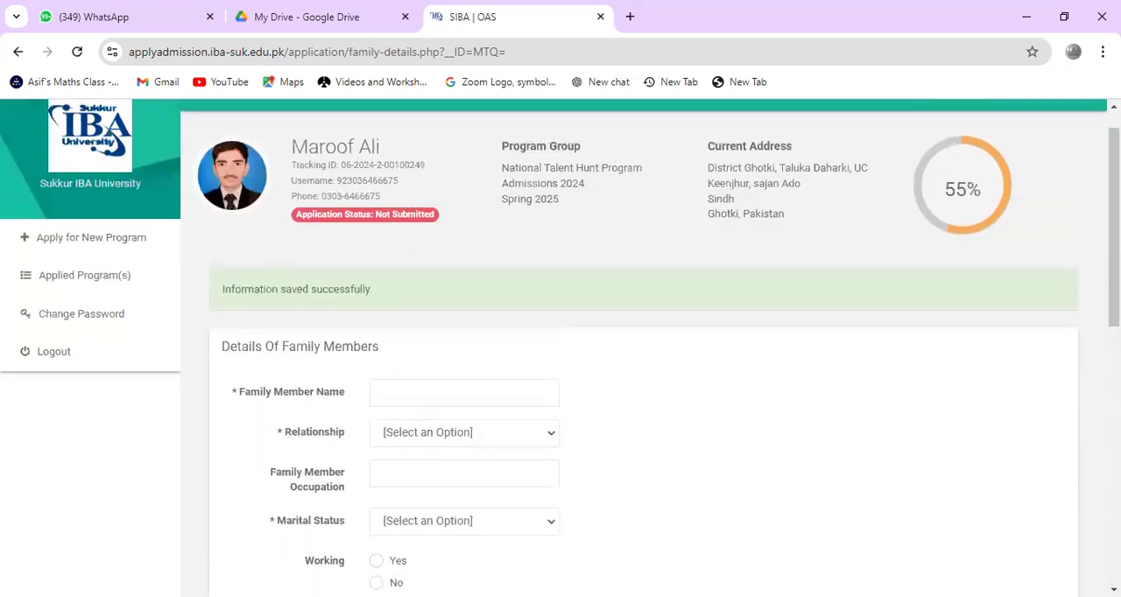
scroll(561, 347, "down", 7)
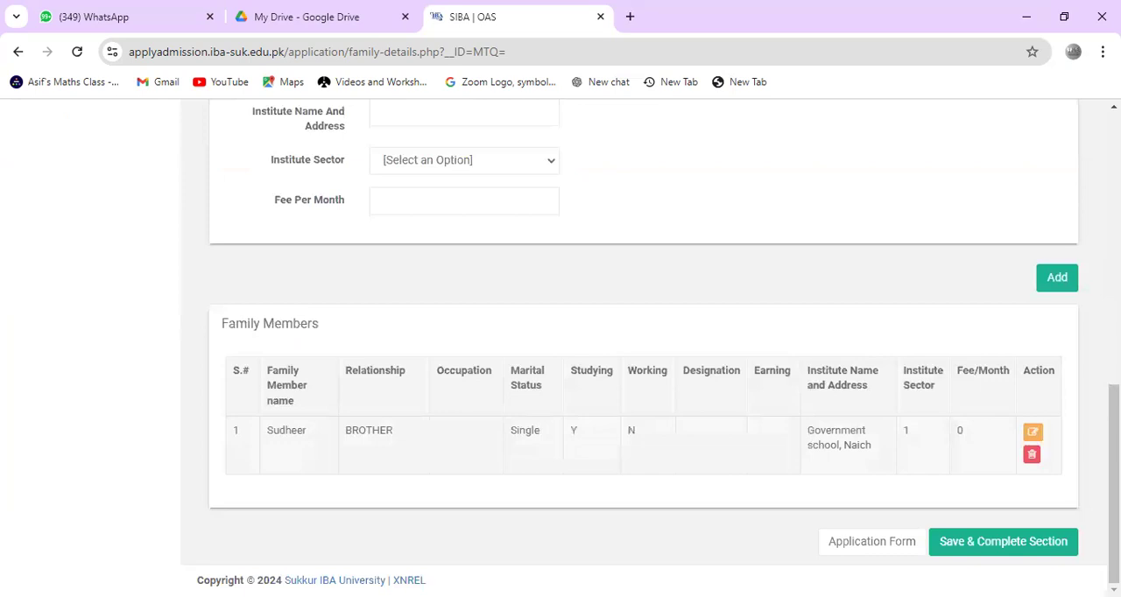
scroll(561, 347, "up", 6)
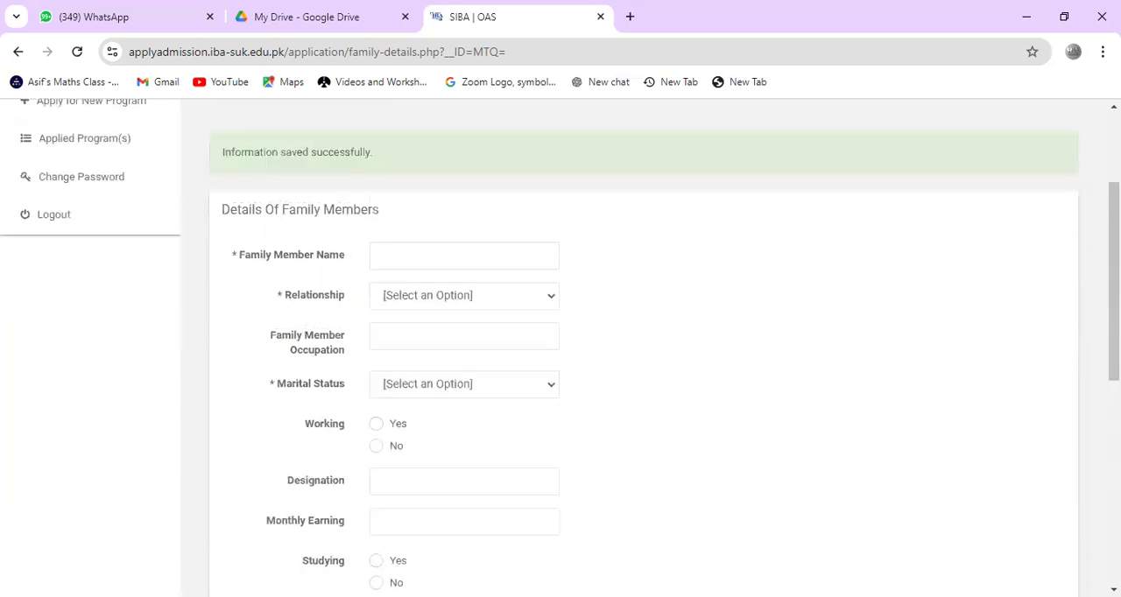
Step: Enter the second family member's name and set the relationship to BROTHER
left_click(464, 255)
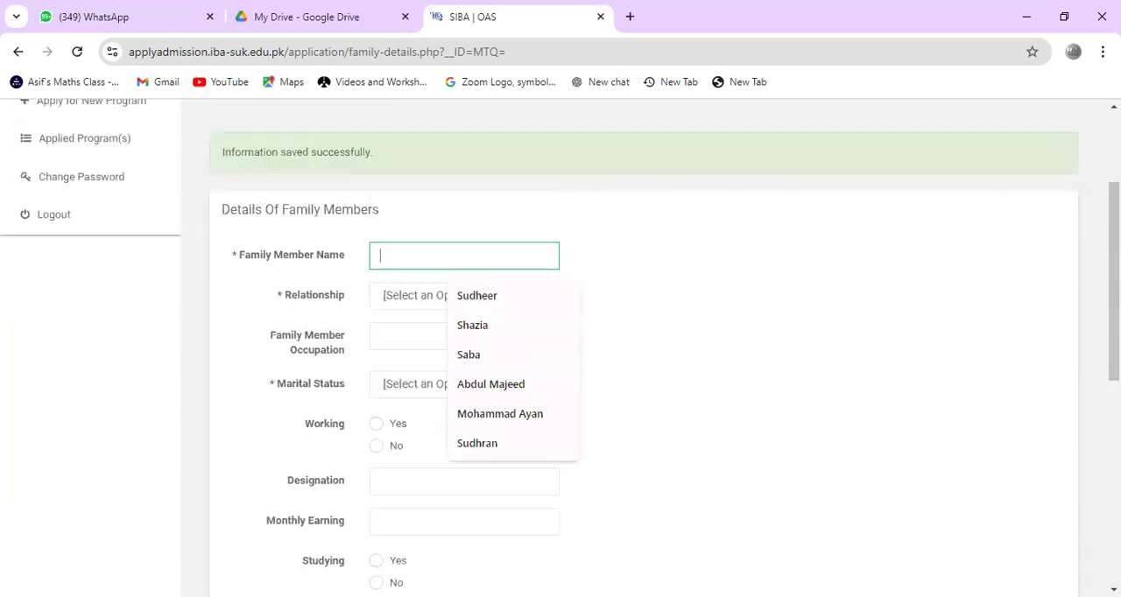
type("Mahboob")
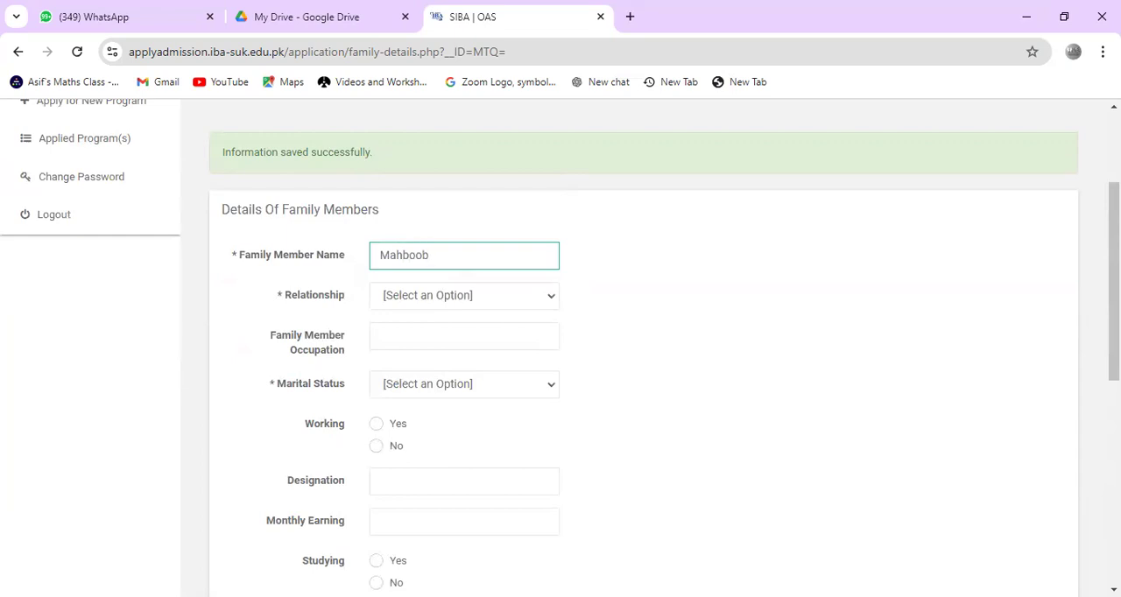
left_click(464, 296)
key("Return")
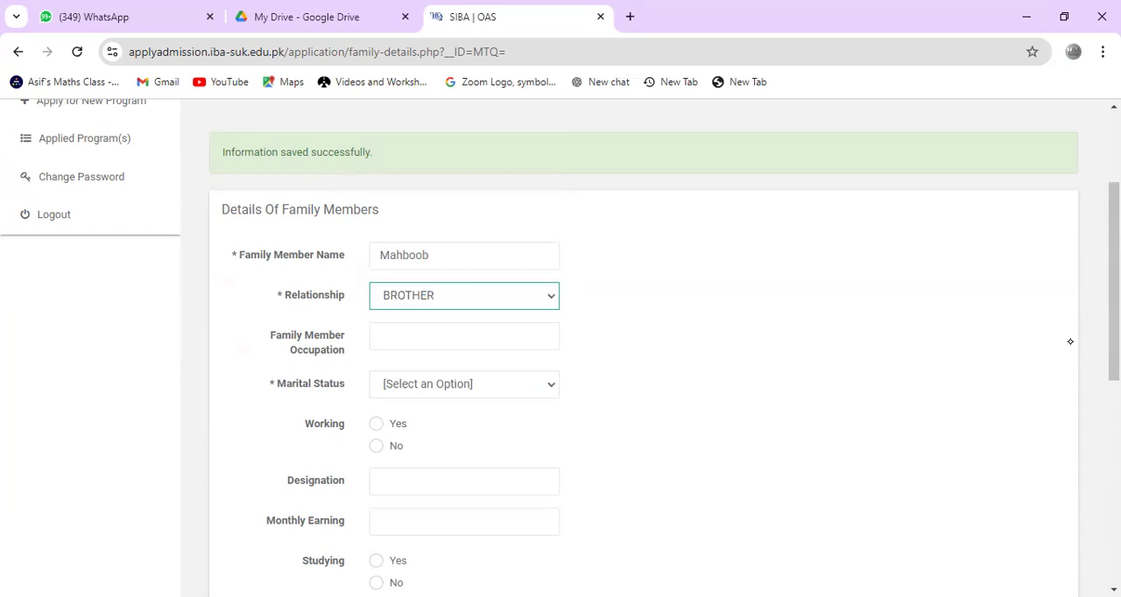
Step: Set the second brother's occupation to "crop farmer"
key("Tab")
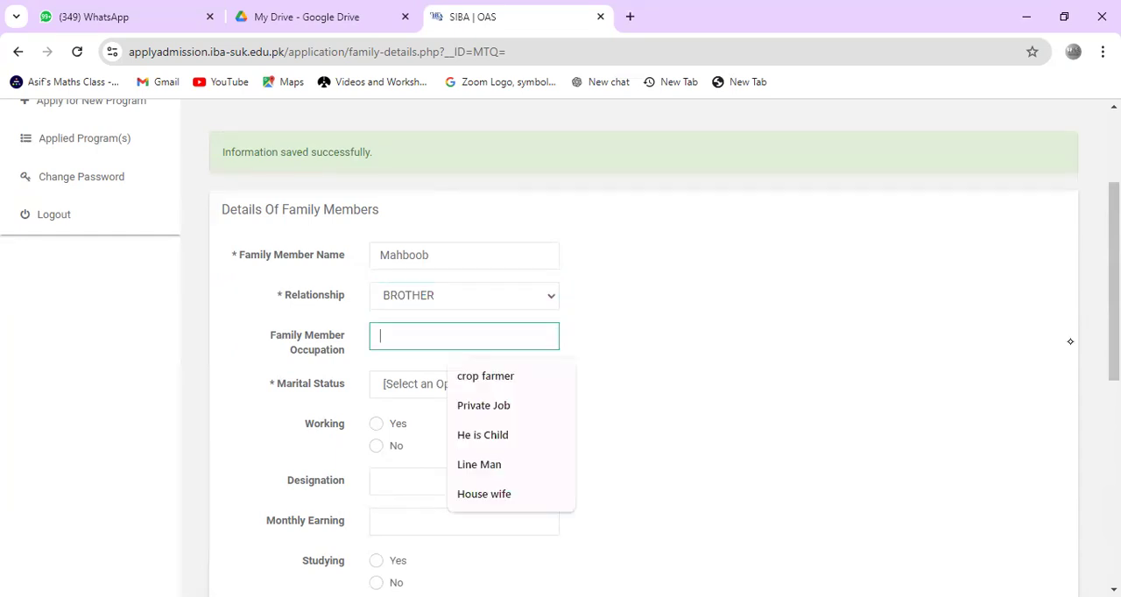
key("Down")
key("Down")
key("Down")
key("Down")
key("Down")
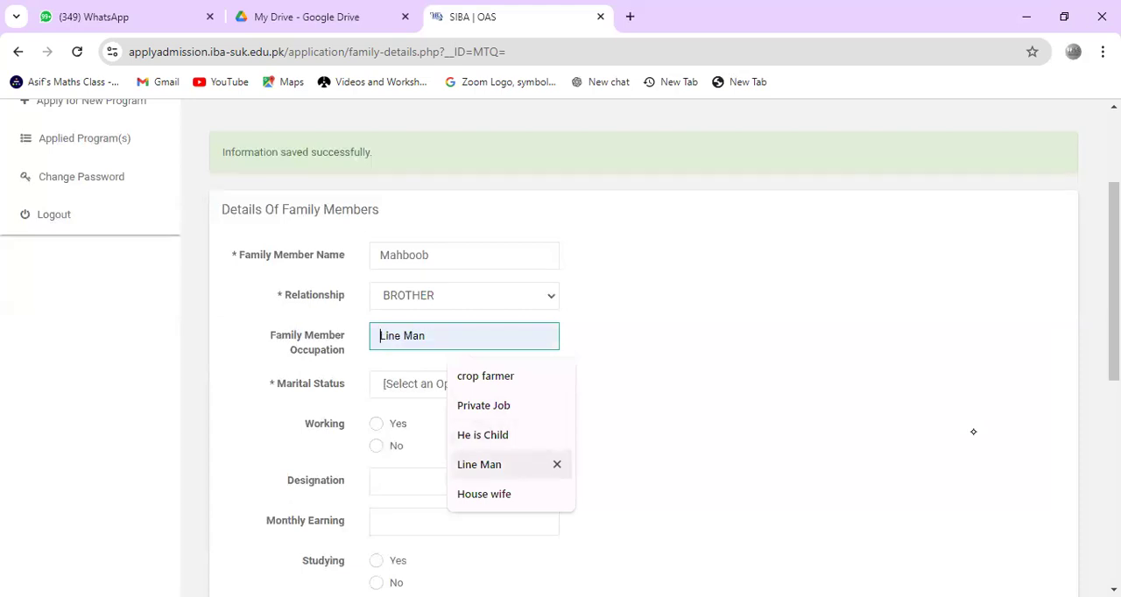
key("Up")
key("Up")
key("Up")
key("Return")
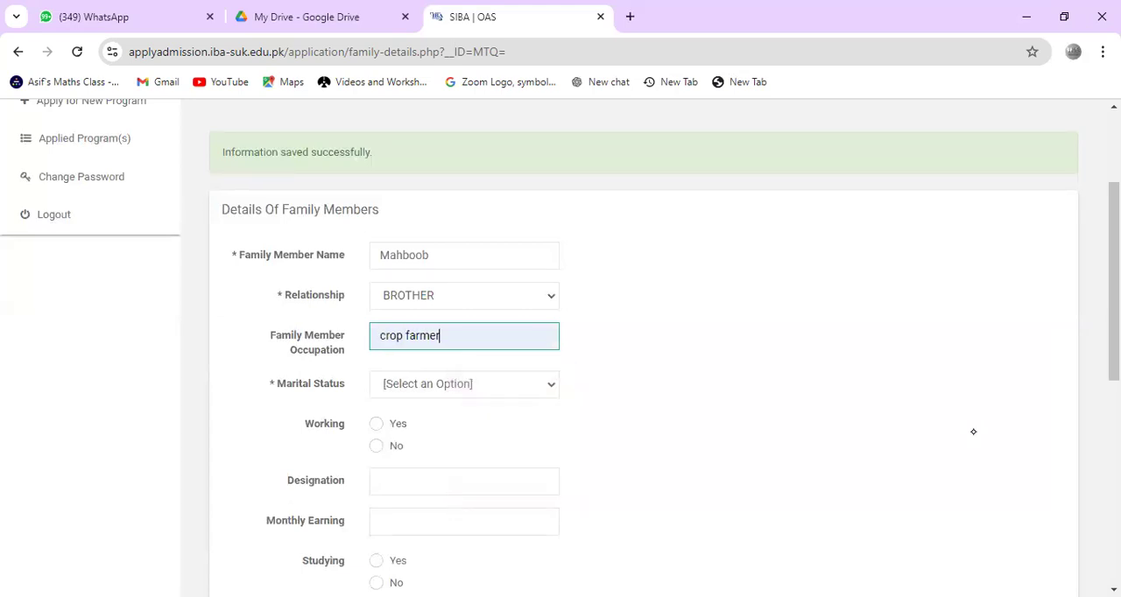
Step: Set the second brother's marital status to Married, with Working and Studying as No, and add him to the family members list
left_click(464, 384)
key("Return")
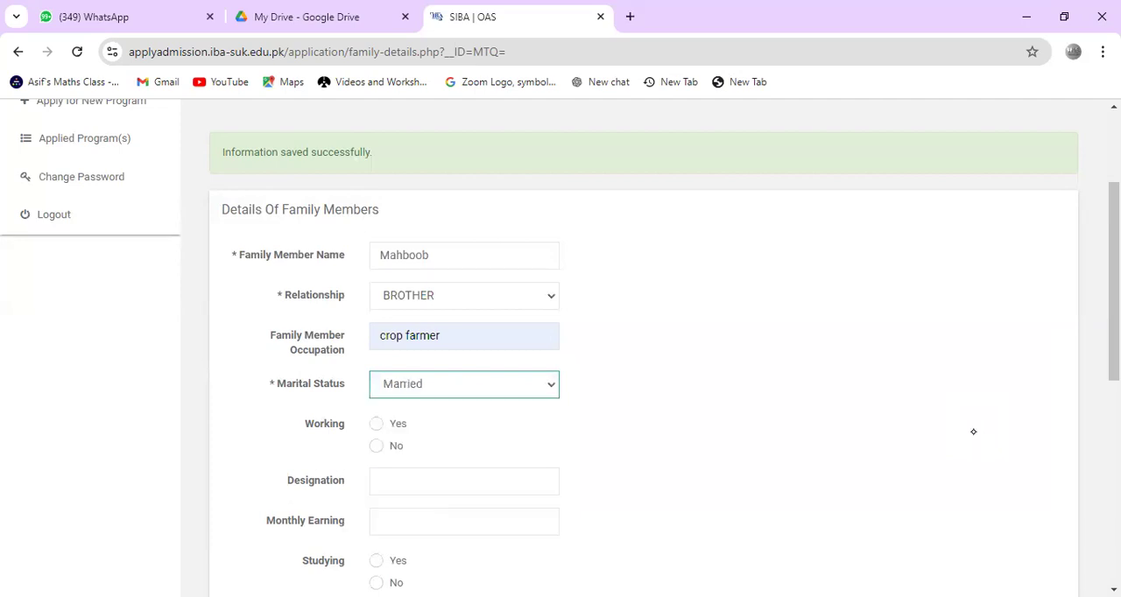
left_click(376, 424)
scroll(974, 431, "down", 1)
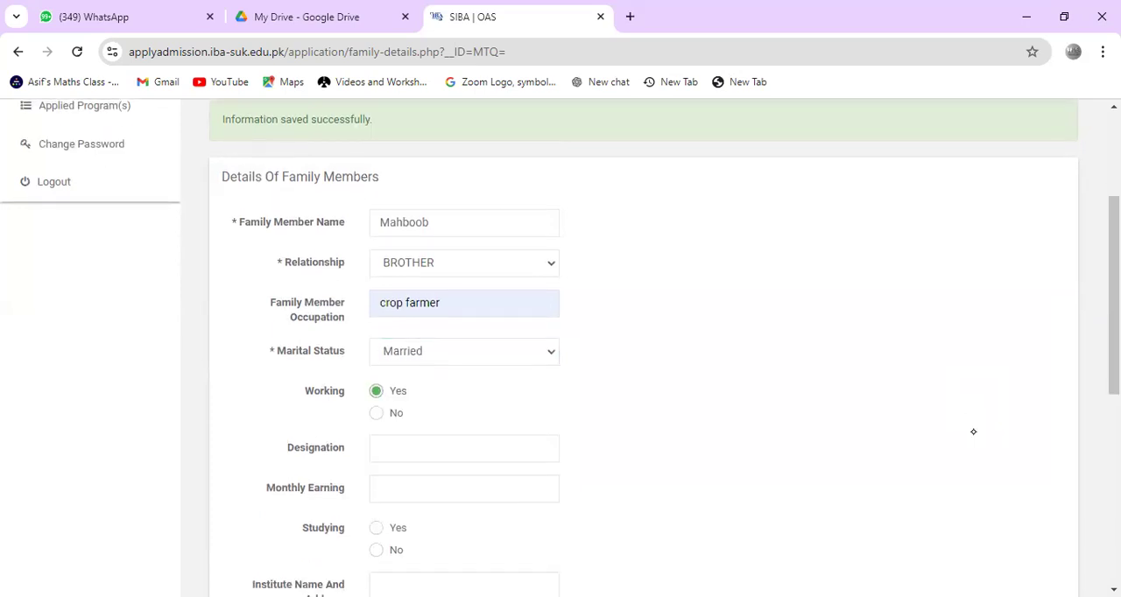
left_click(377, 413)
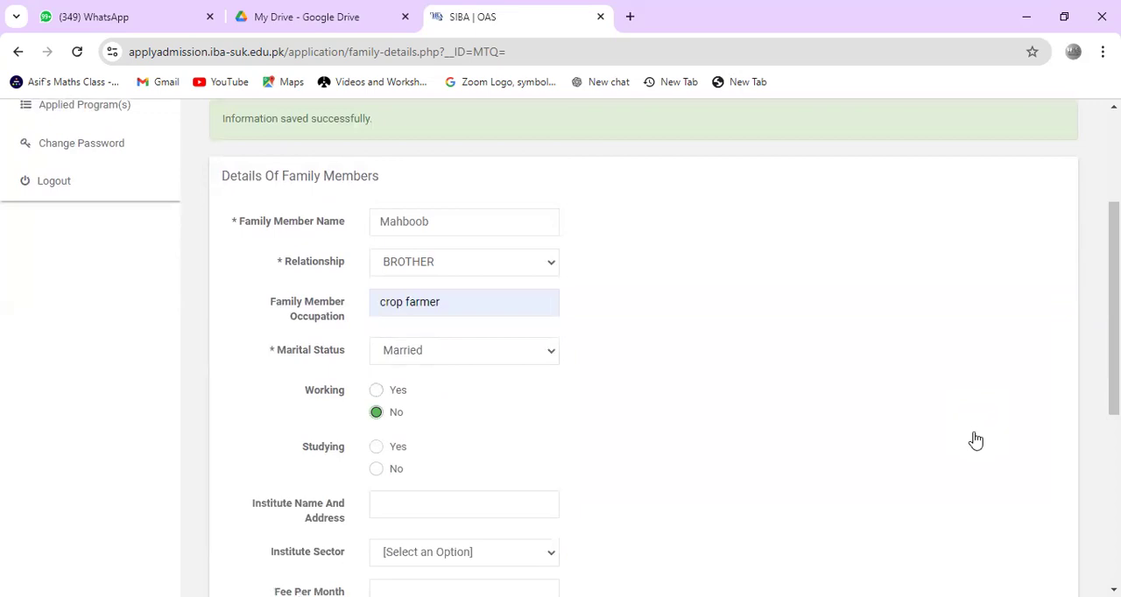
left_click(377, 469)
scroll(973, 432, "down", 1)
left_click(1057, 444)
Step: Enter the third family member's name and set the relationship to FATHER
scroll(973, 432, "down", 1)
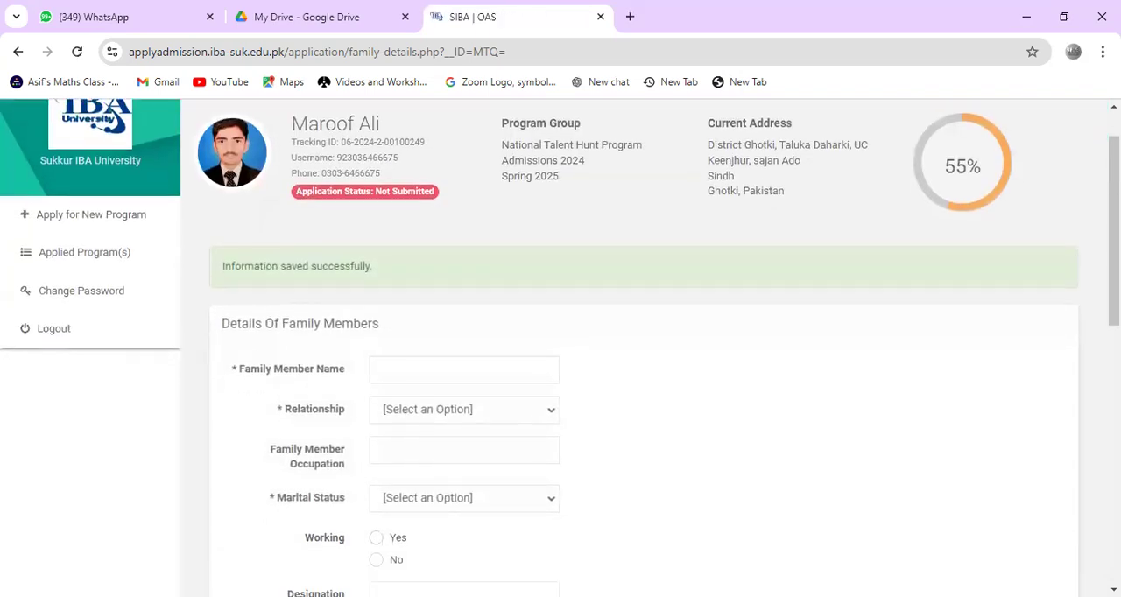
left_click(465, 342)
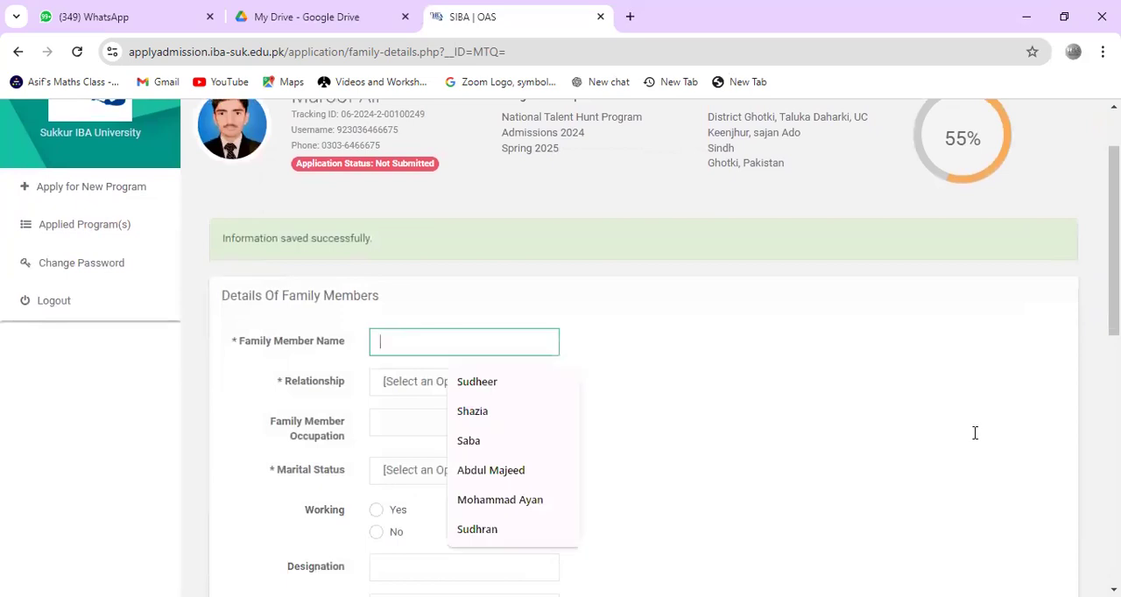
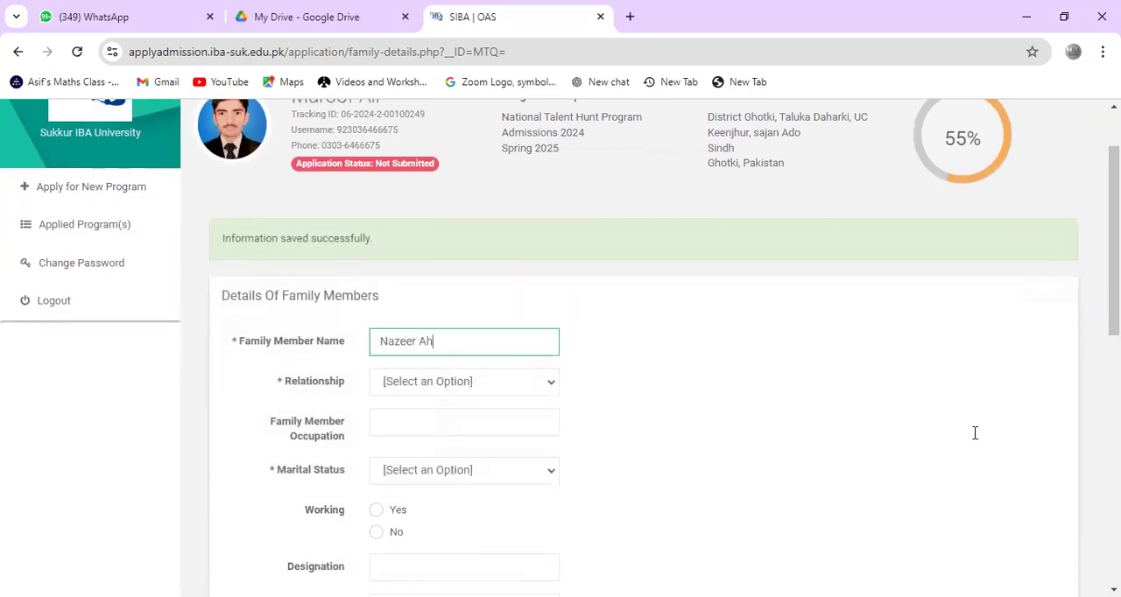
left_click(424, 383)
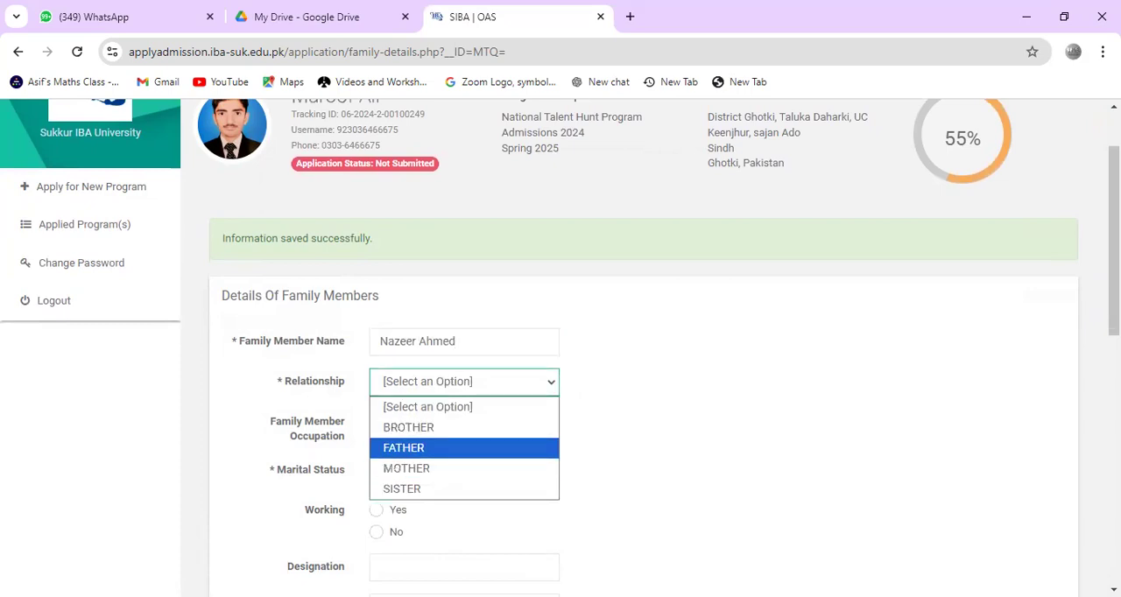
left_click(403, 447)
Step: Set the father's occupation to "crop farmer" and his marital status to Married
left_click(464, 423)
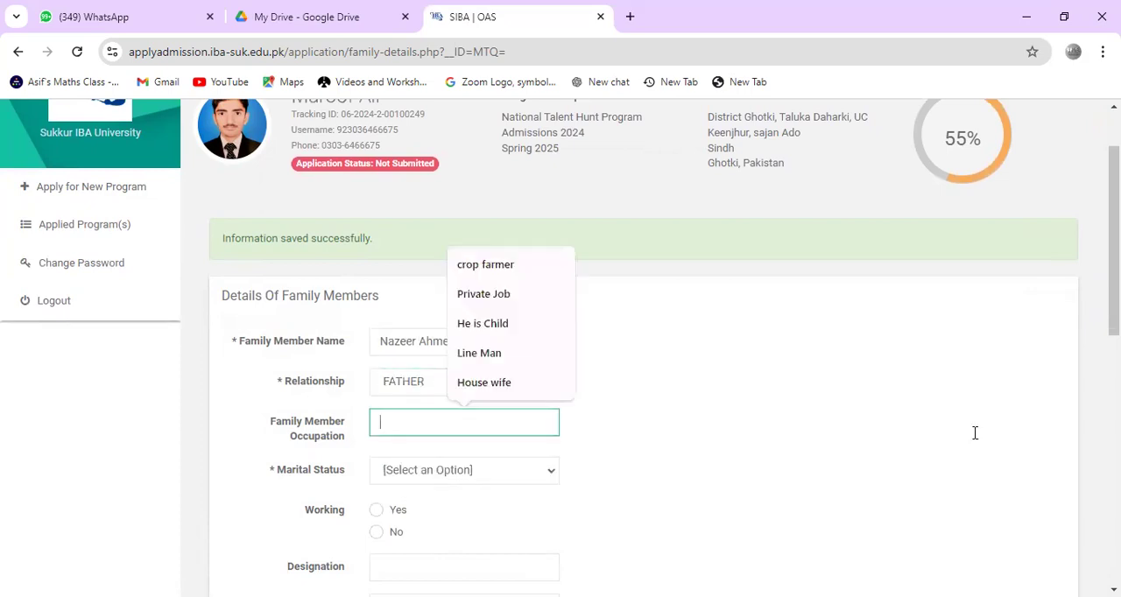
left_click(486, 265)
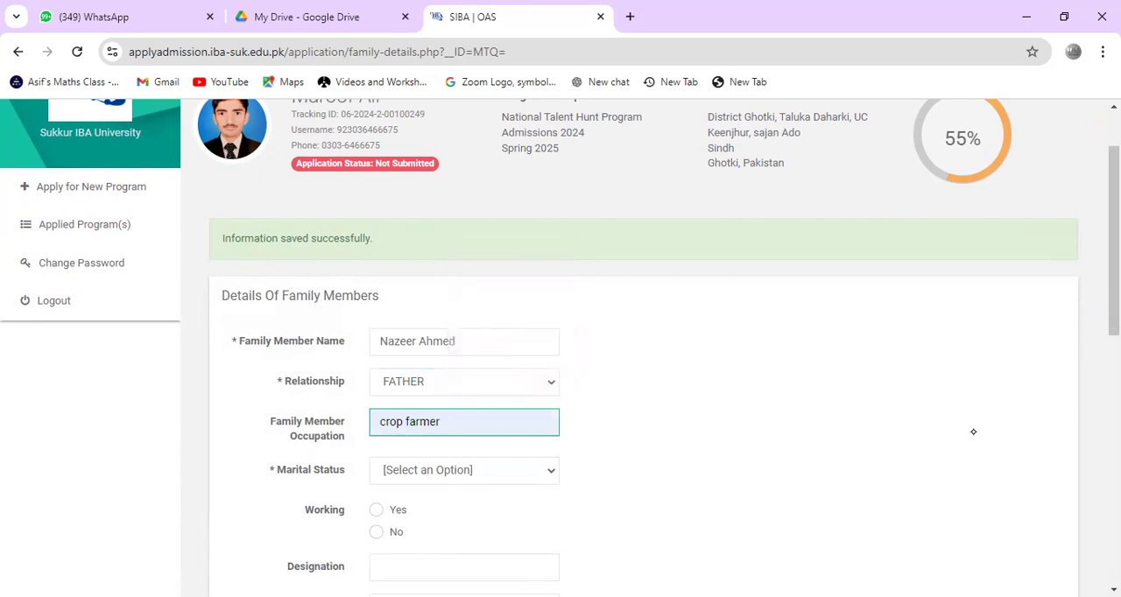
left_click(452, 470)
key("Up")
key("Up")
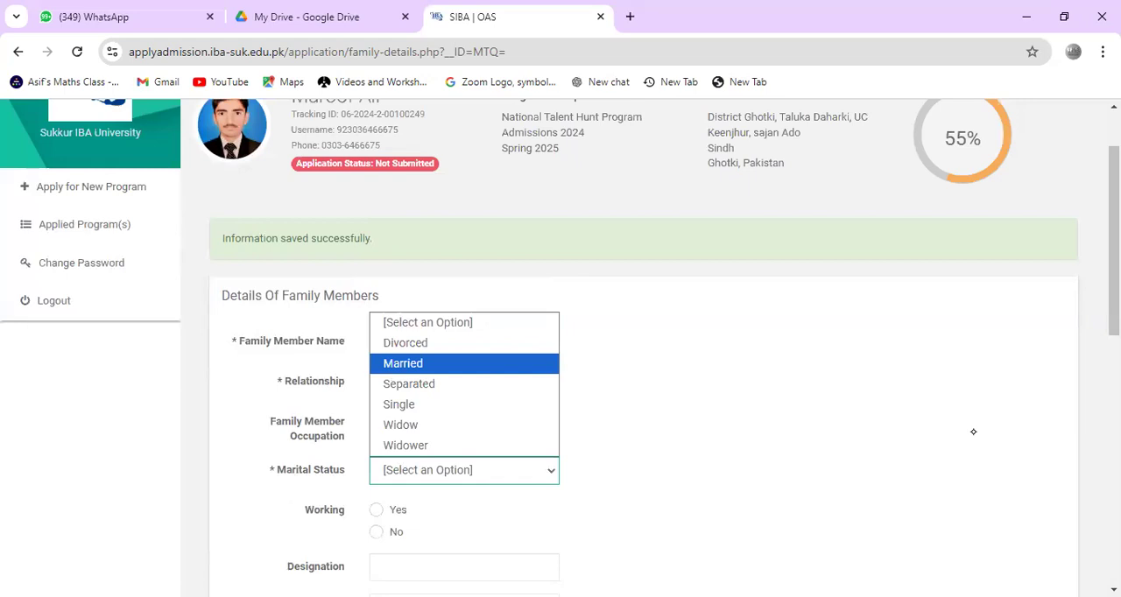
key("Return")
Step: Set Working and Studying to No for the father and add him to the family members list
scroll(974, 432, "down", 2)
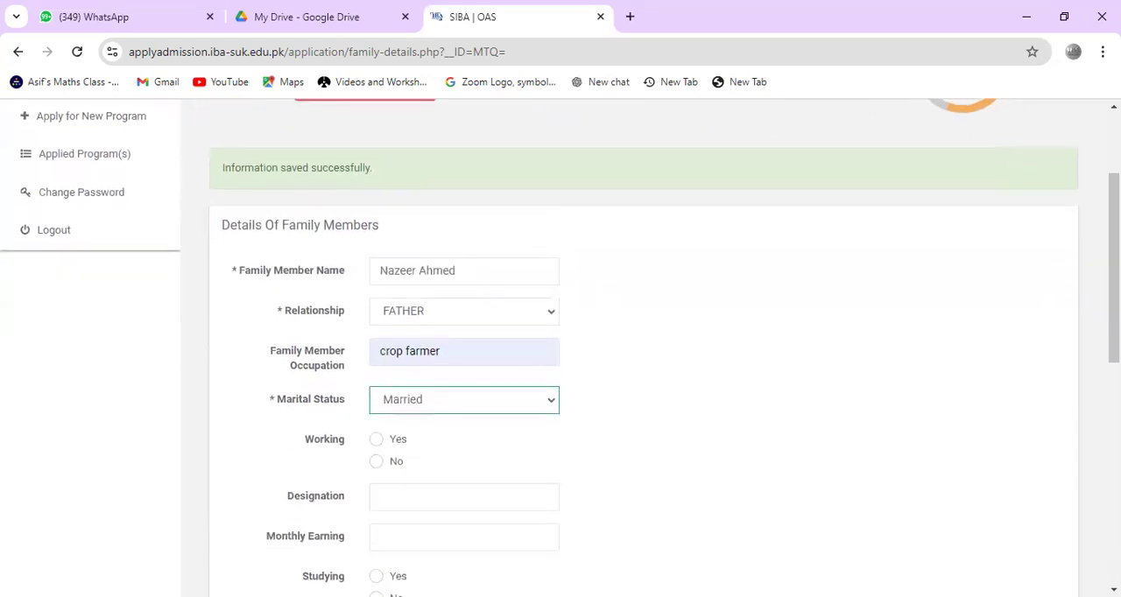
left_click(974, 432)
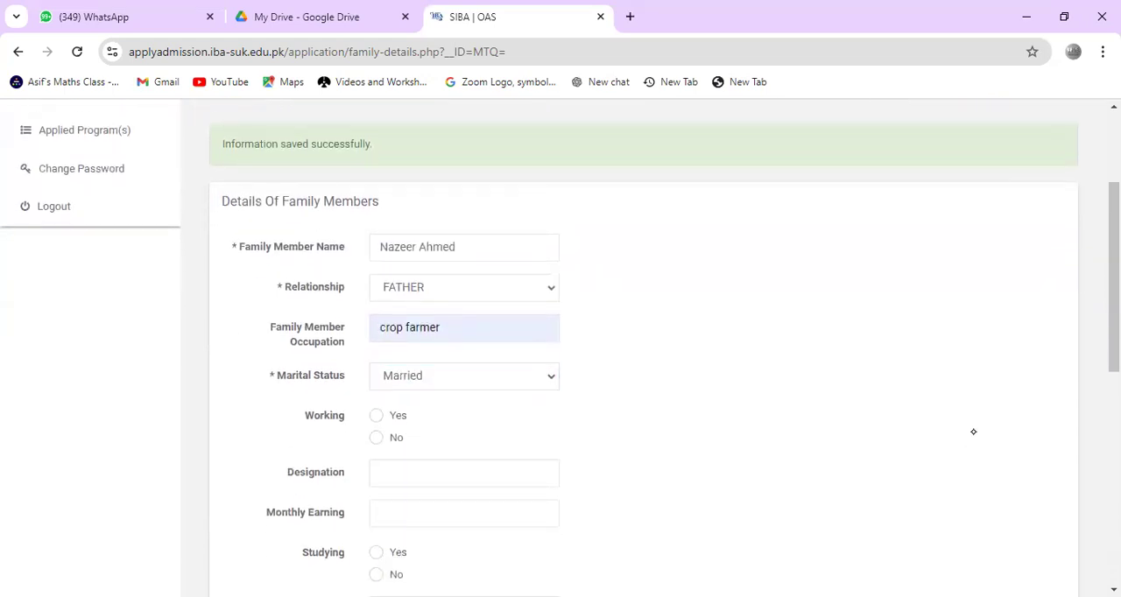
left_click(376, 438)
scroll(377, 438, "down", 1)
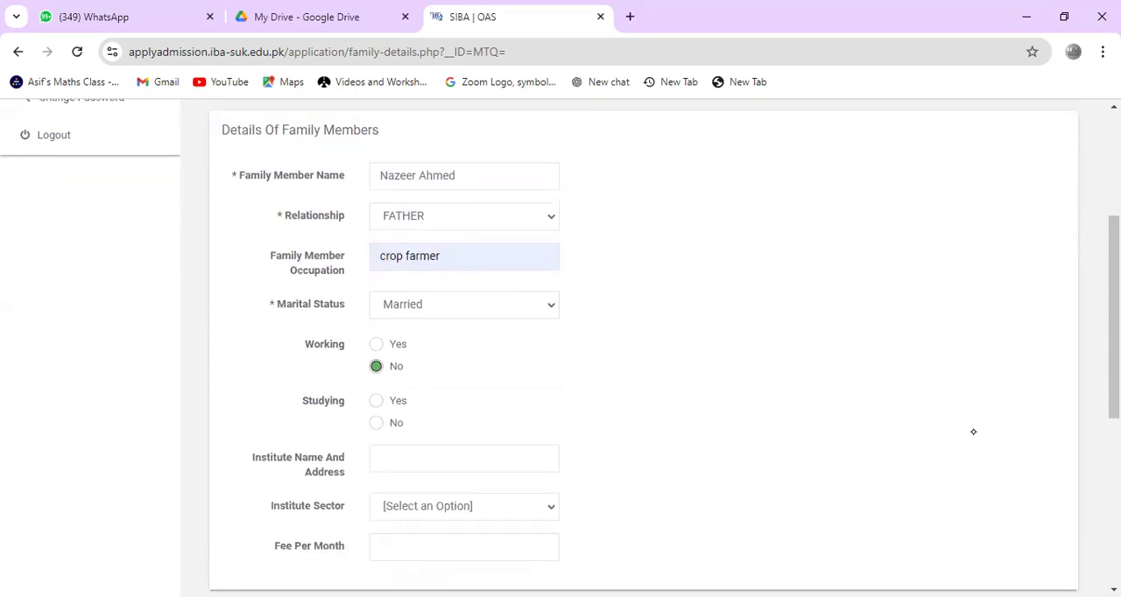
left_click(376, 423)
scroll(974, 431, "down", 1)
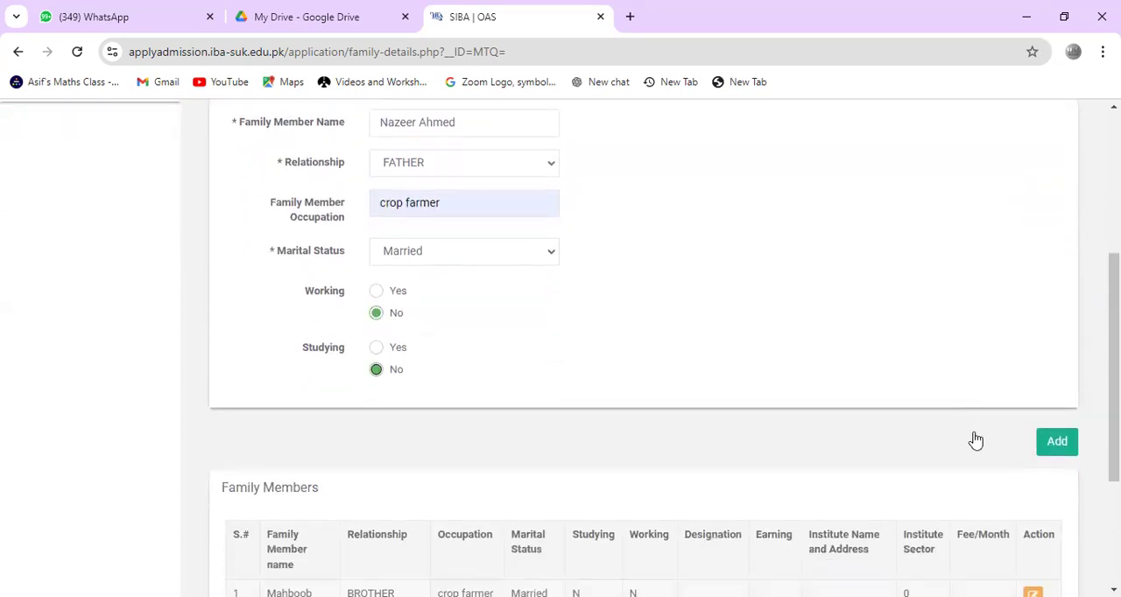
scroll(973, 432, "down", 5)
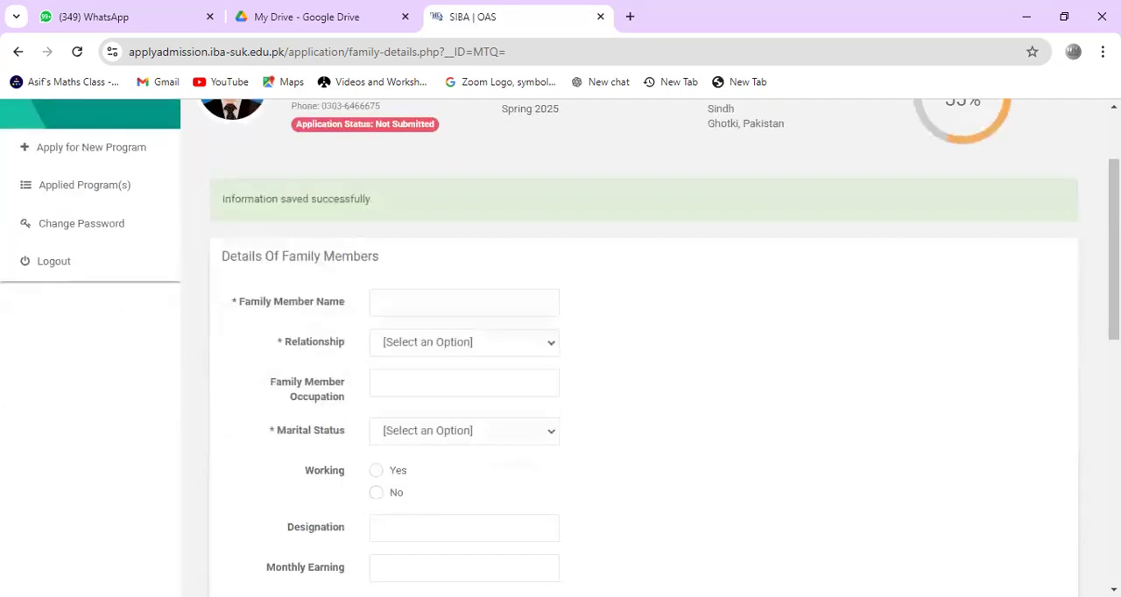
Step: Save and complete the family details section with the three listed members
scroll(973, 432, "down", 3)
scroll(975, 432, "down", 3)
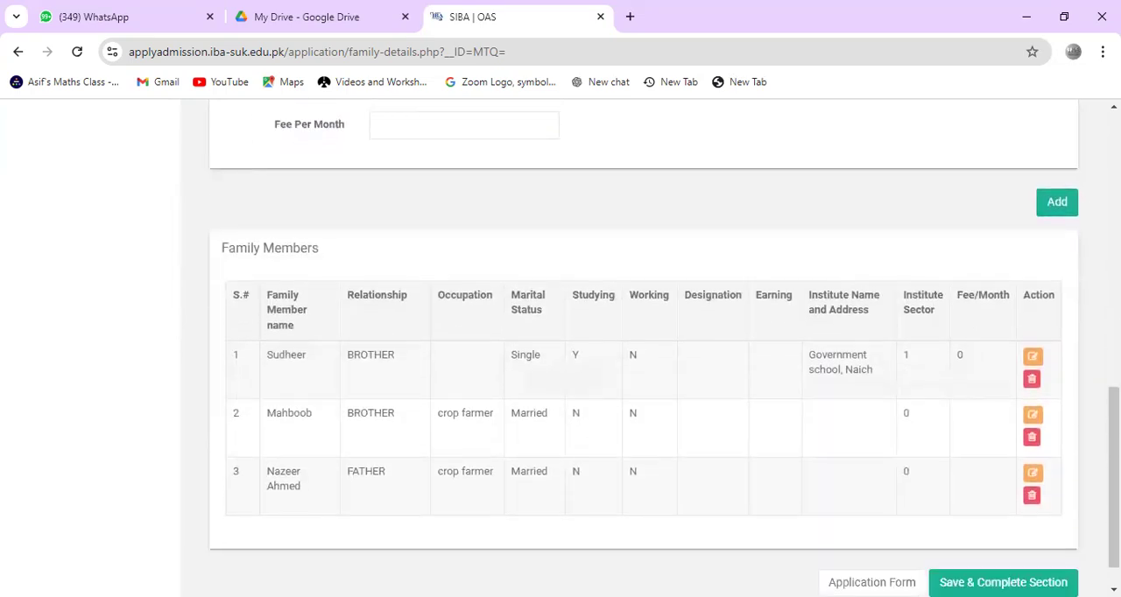
left_click(981, 541)
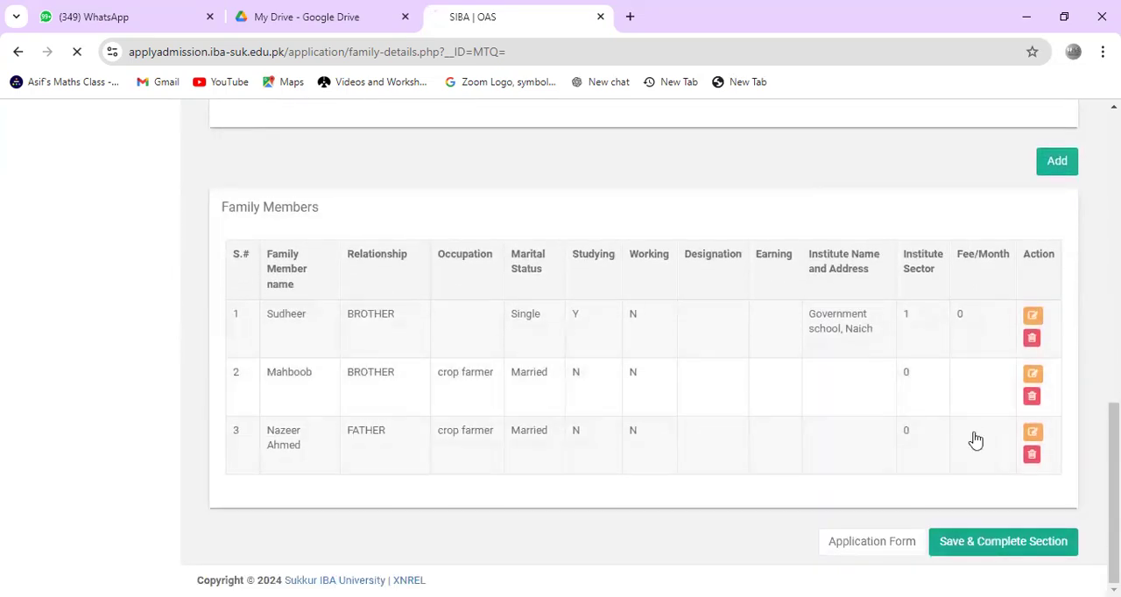
Step: Open the Academic Record section, review the listed degrees, and annotate the page in red with handwritten notes and a circle around Add New Degree
scroll(975, 438, "down", 3)
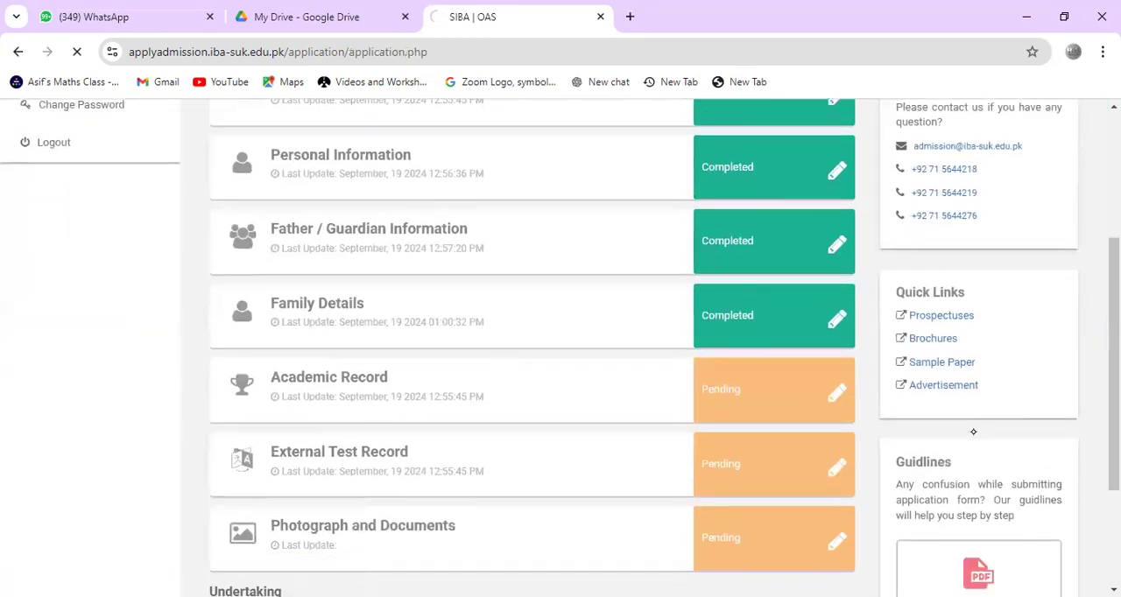
scroll(974, 432, "down", 2)
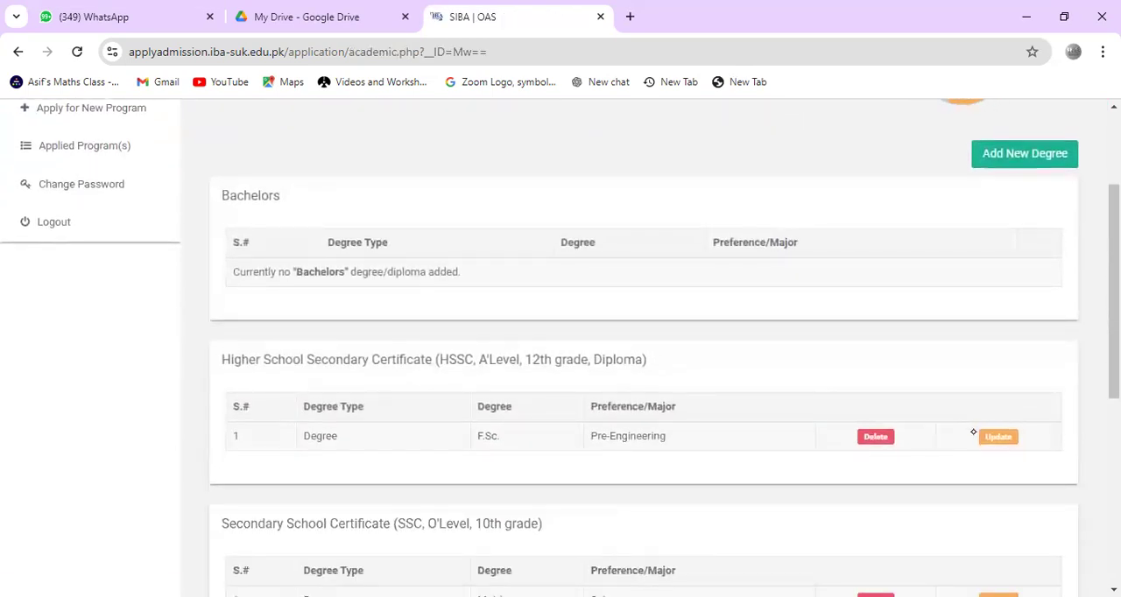
scroll(973, 432, "down", 3)
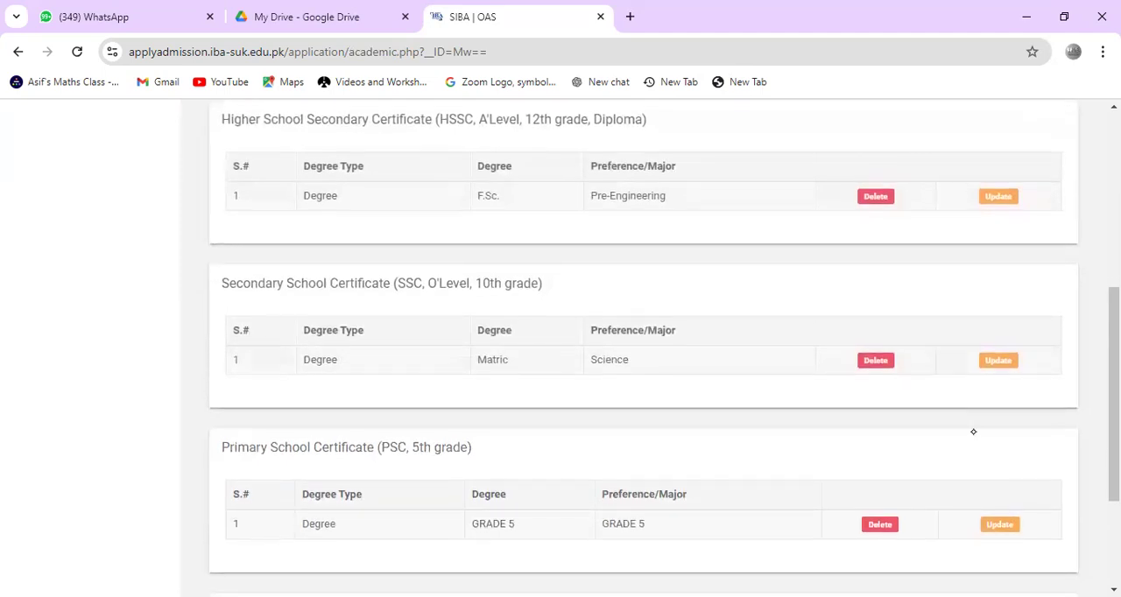
scroll(974, 432, "down", 2)
scroll(973, 432, "up", 6)
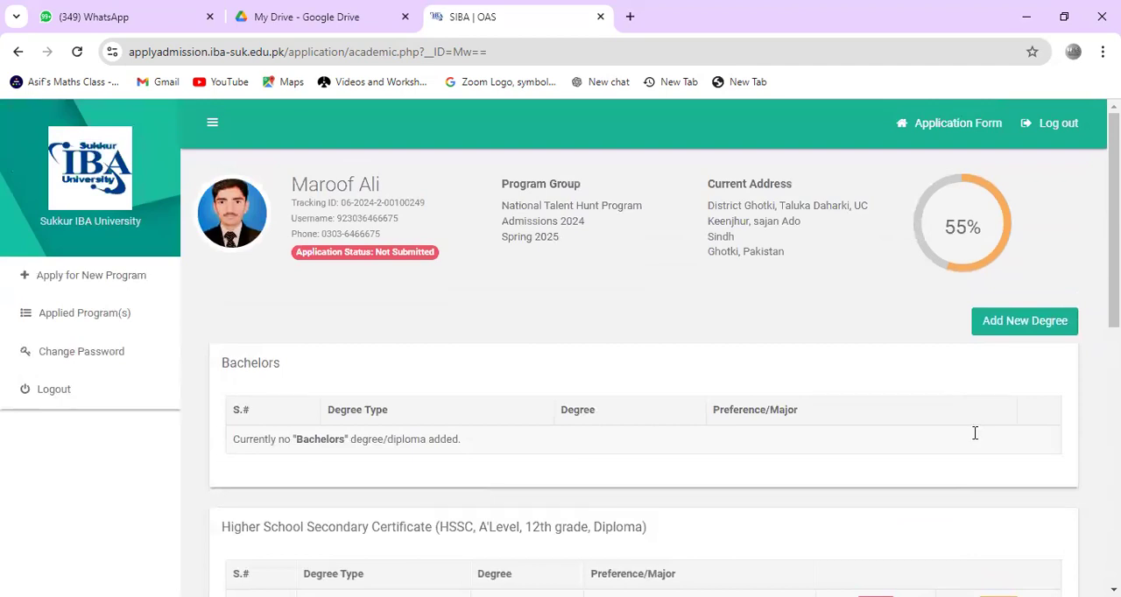
mouse_move(504, 325)
left_mouse_down()
mouse_move(516, 374)
mouse_move(603, 325)
mouse_move(610, 388)
mouse_move(661, 420)
mouse_move(657, 443)
mouse_move(671, 407)
mouse_move(714, 429)
left_mouse_up()
mouse_move(1033, 289)
left_mouse_down()
mouse_move(1082, 351)
mouse_move(1038, 293)
left_mouse_up()
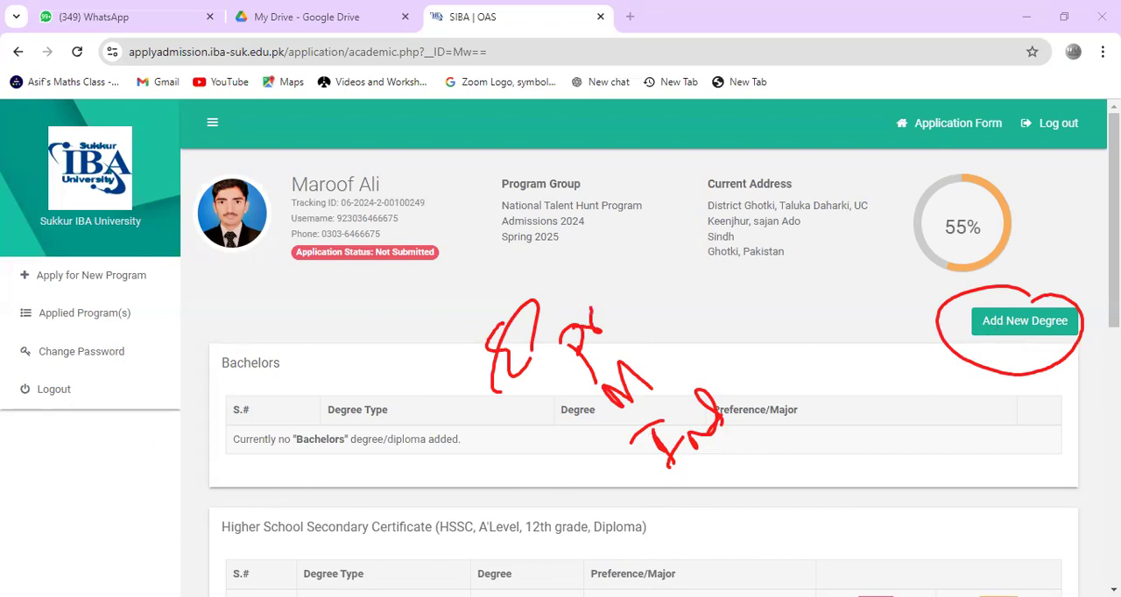
Step: Accept the academic record undertaking, then save and complete the section
scroll(91, 538, "down", 5)
scroll(83, 549, "down", 1)
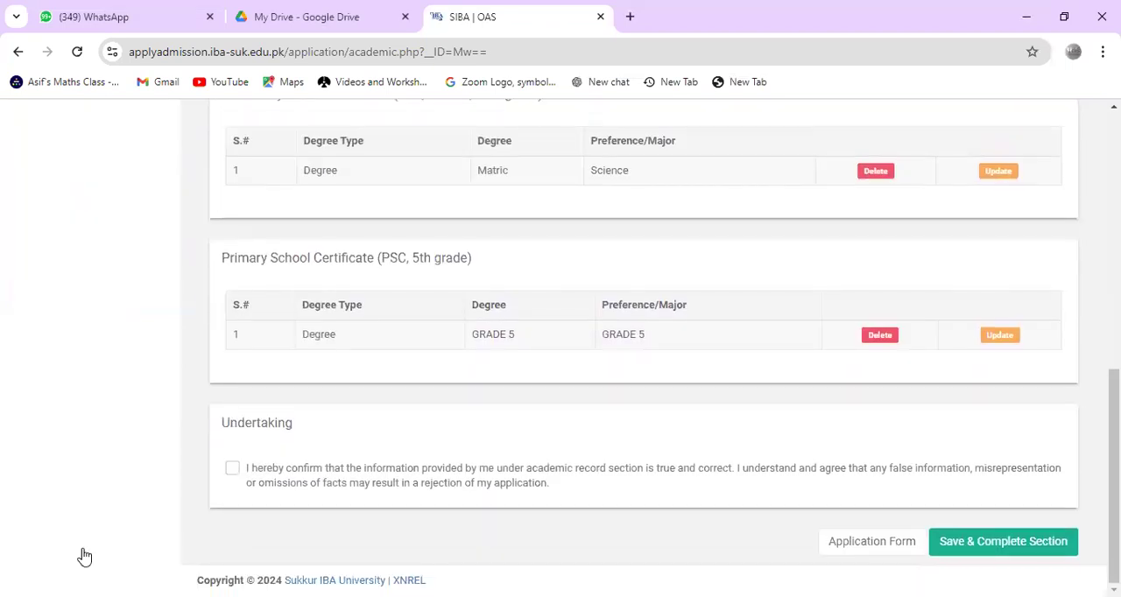
left_click(232, 468)
left_click(1003, 543)
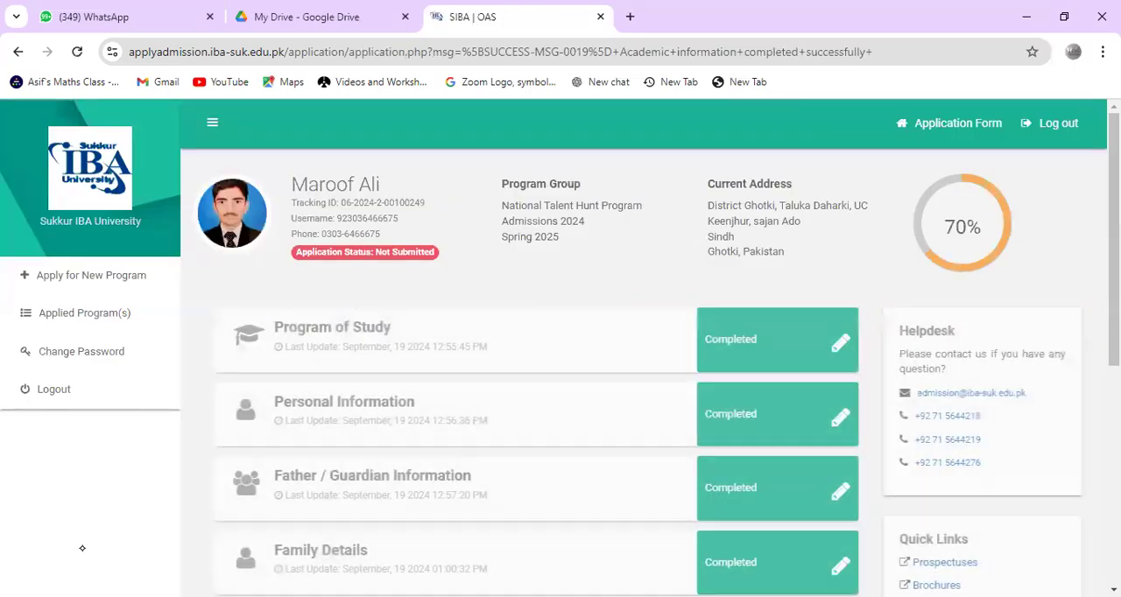
Step: Open the External Test Record section and start adding a new exam
scroll(82, 549, "down", 3)
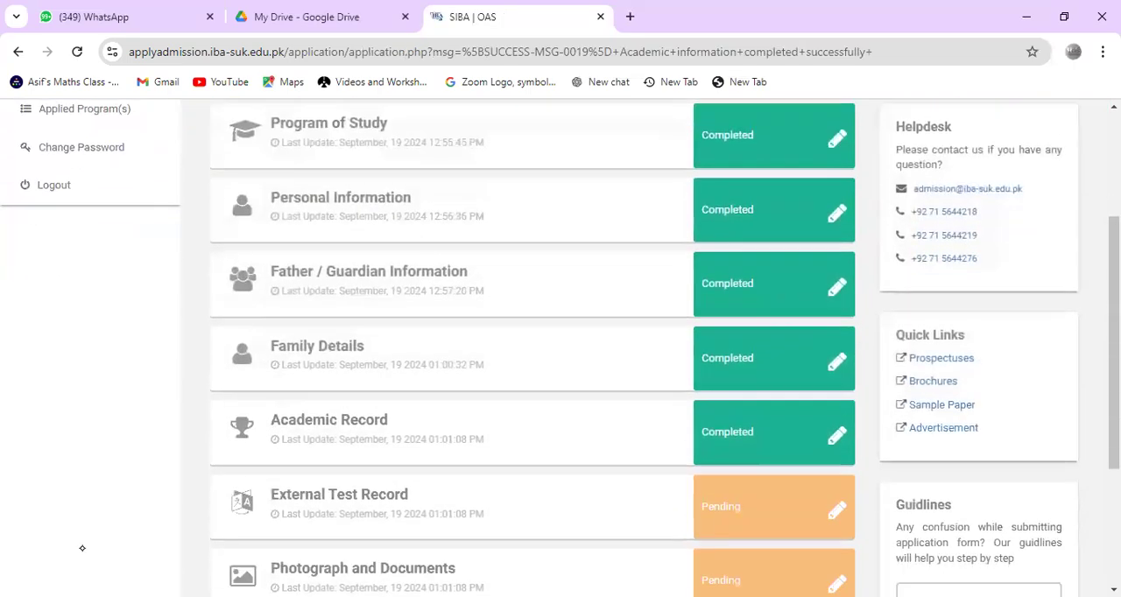
left_click(838, 428)
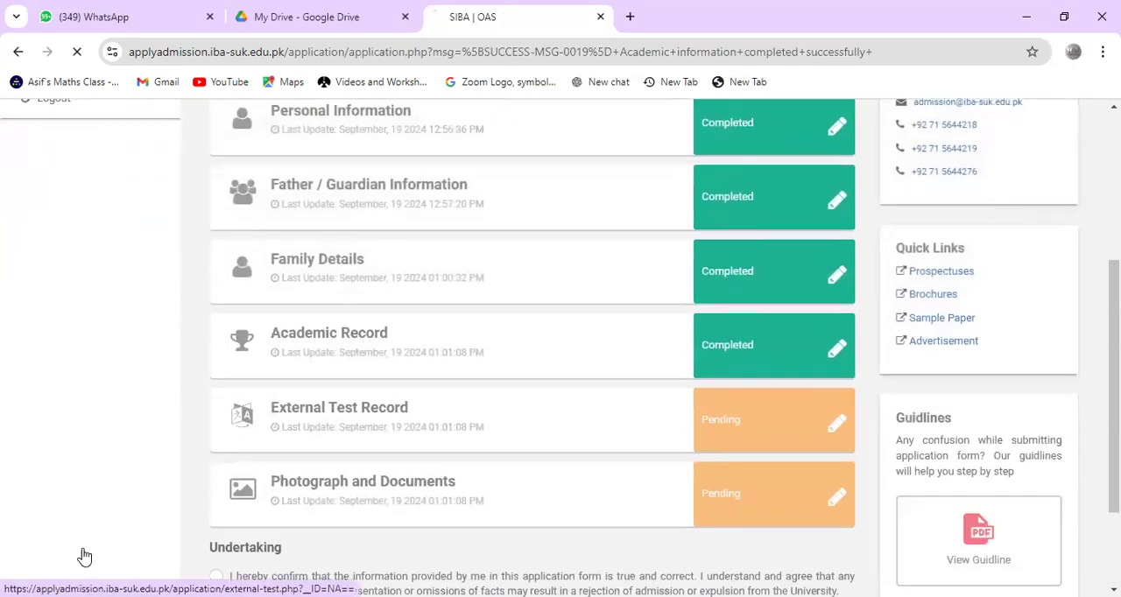
scroll(85, 548, "down", 2)
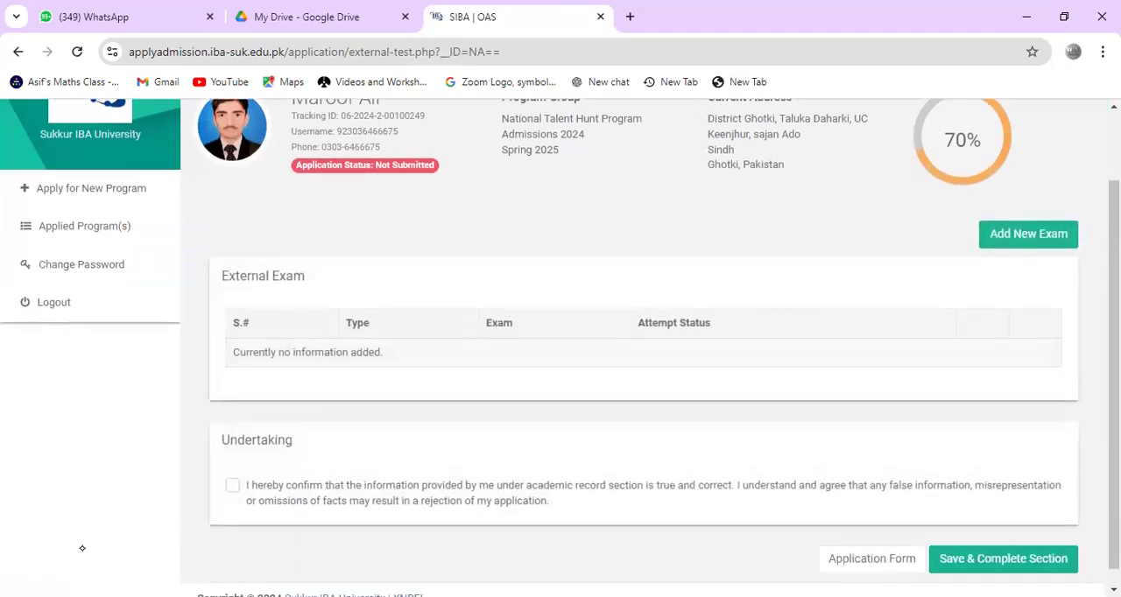
scroll(83, 549, "up", 1)
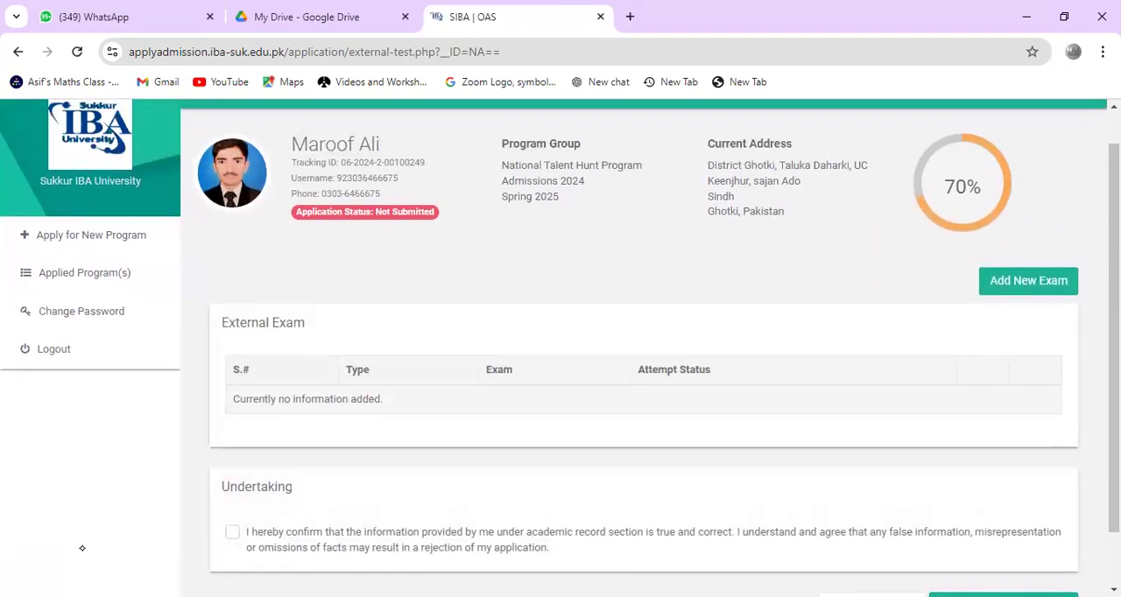
left_click(1028, 280)
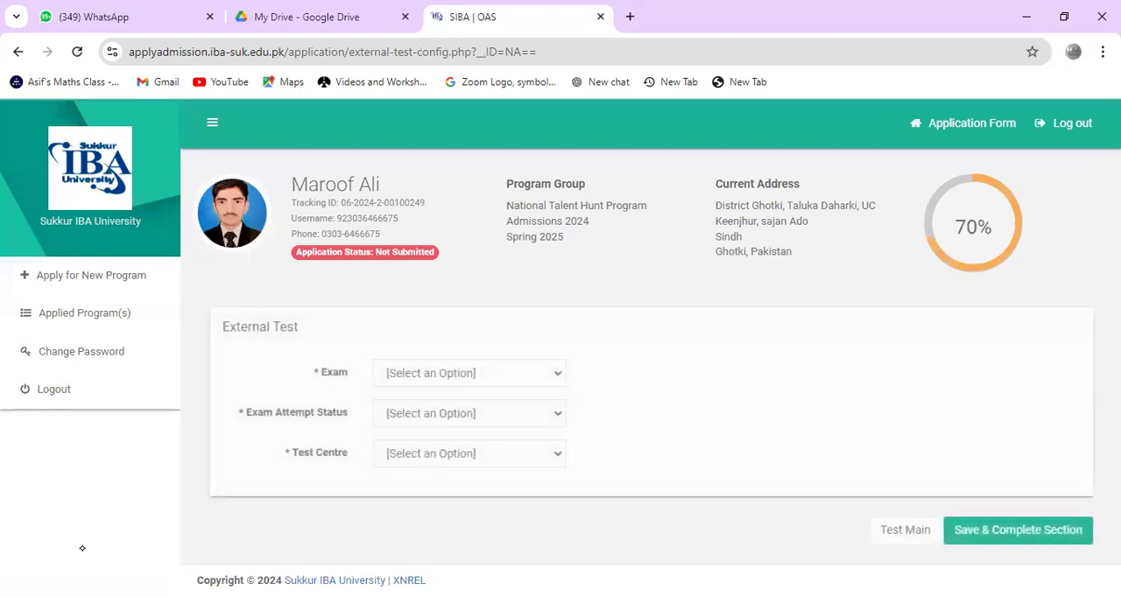
Step: Save an external test with exam SIBA Aptitude Test, attempt status Consider for SIBAU Admission Test, and test centre Sukkur
left_click(469, 373)
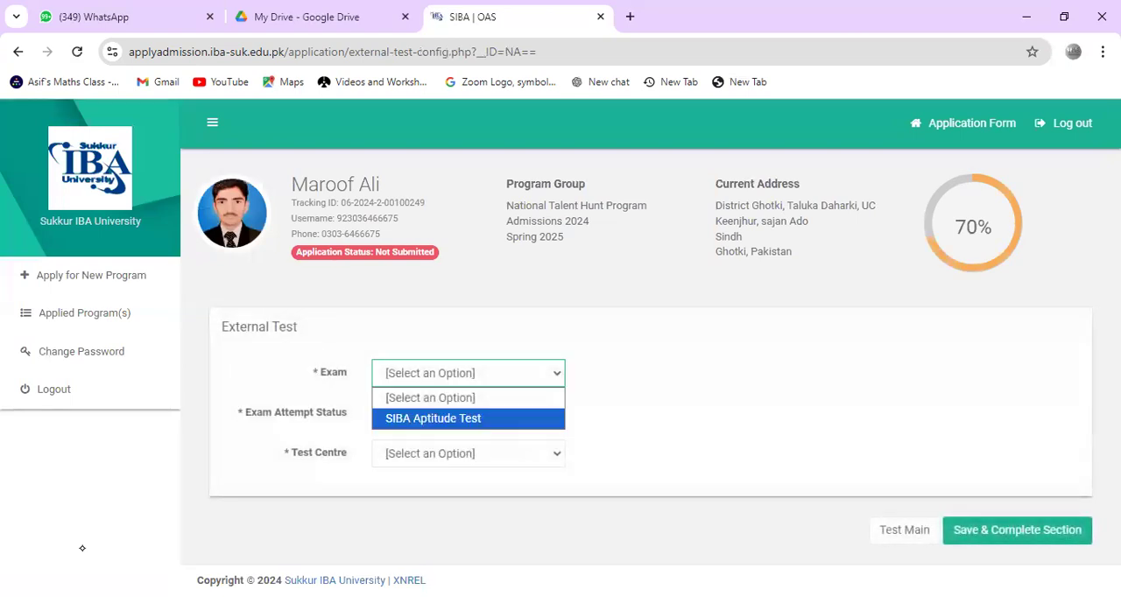
left_click(433, 419)
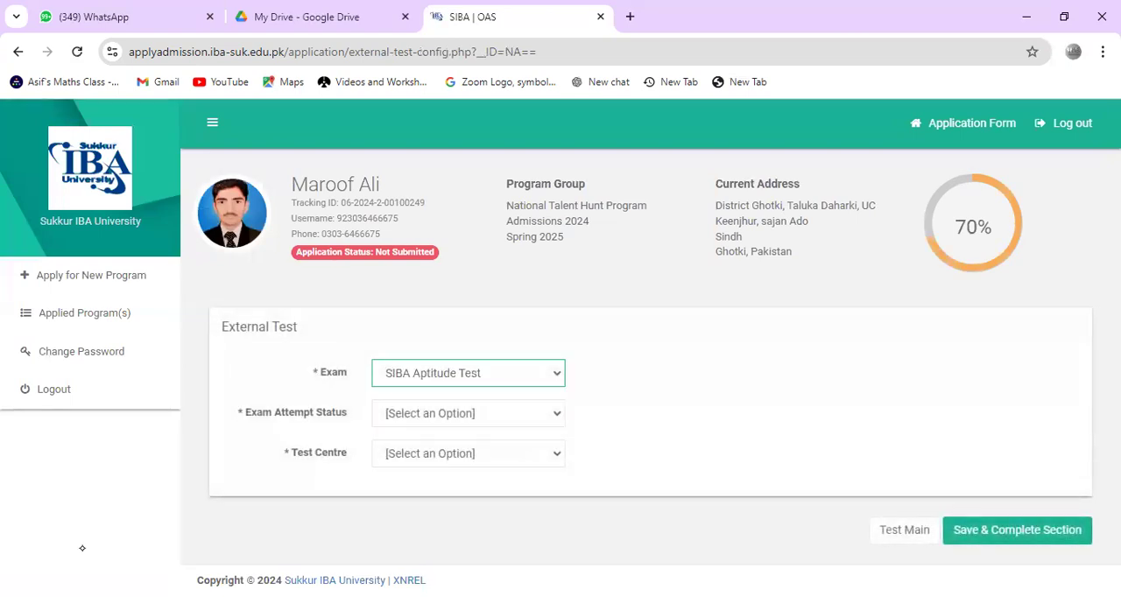
left_click(468, 413)
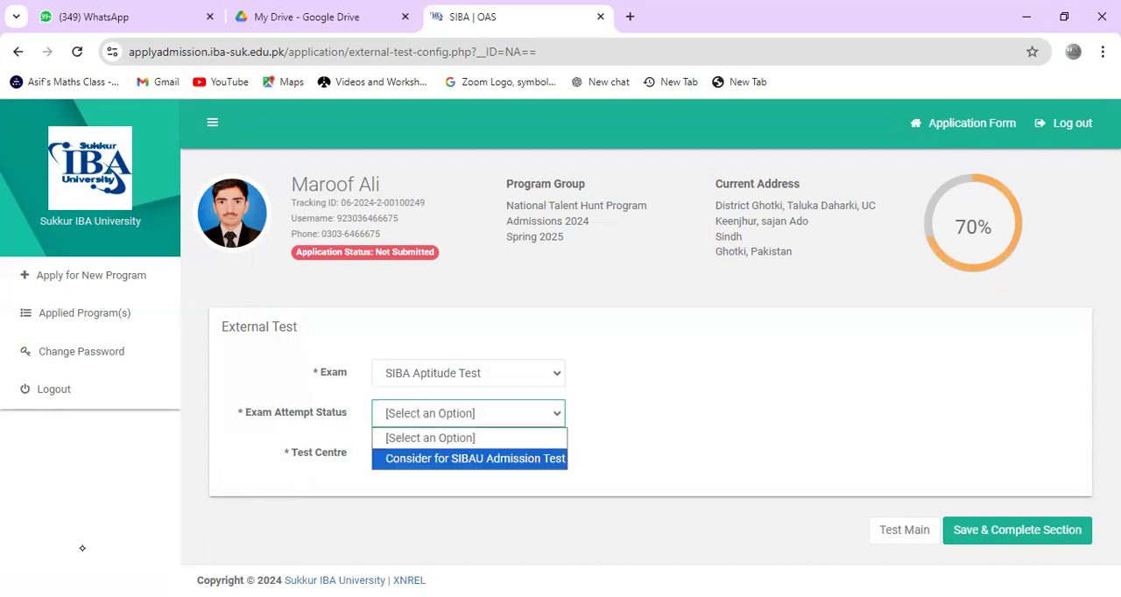
left_click(475, 459)
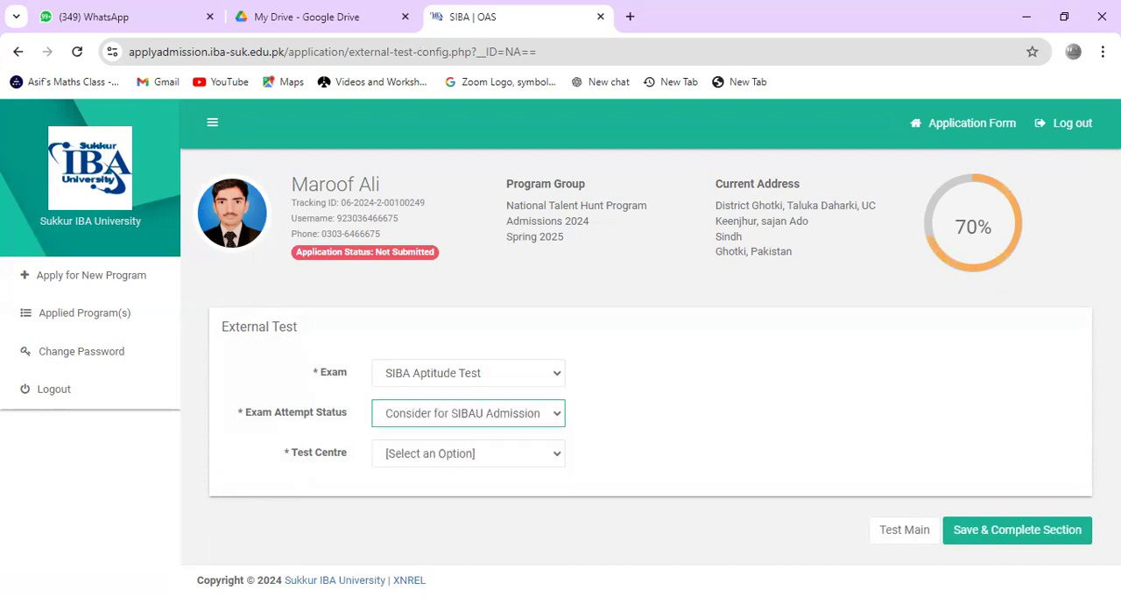
left_click(469, 454)
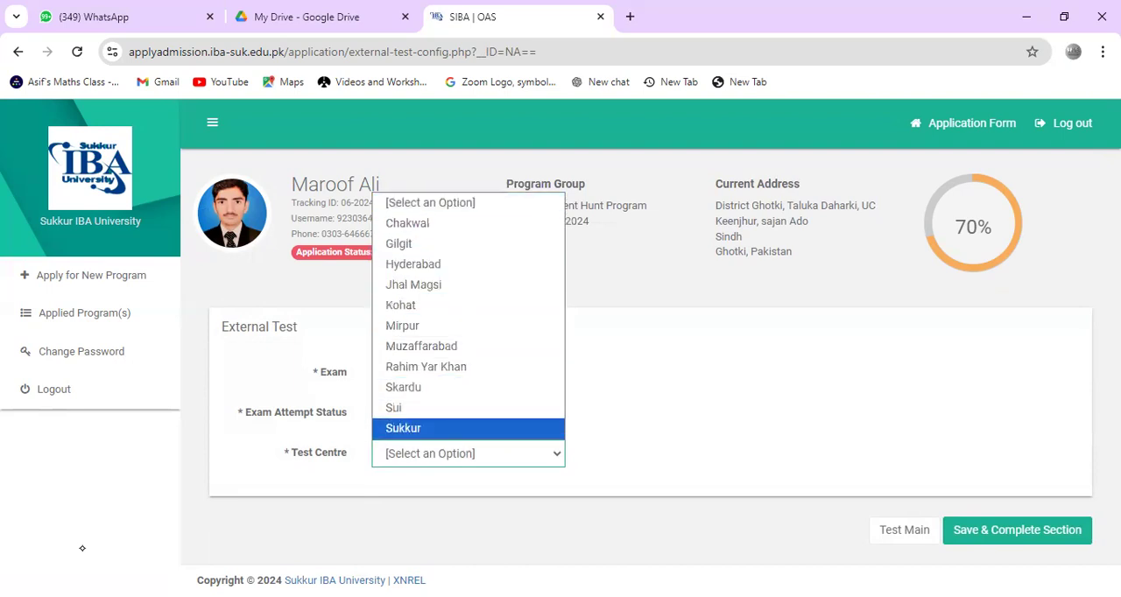
left_click(469, 429)
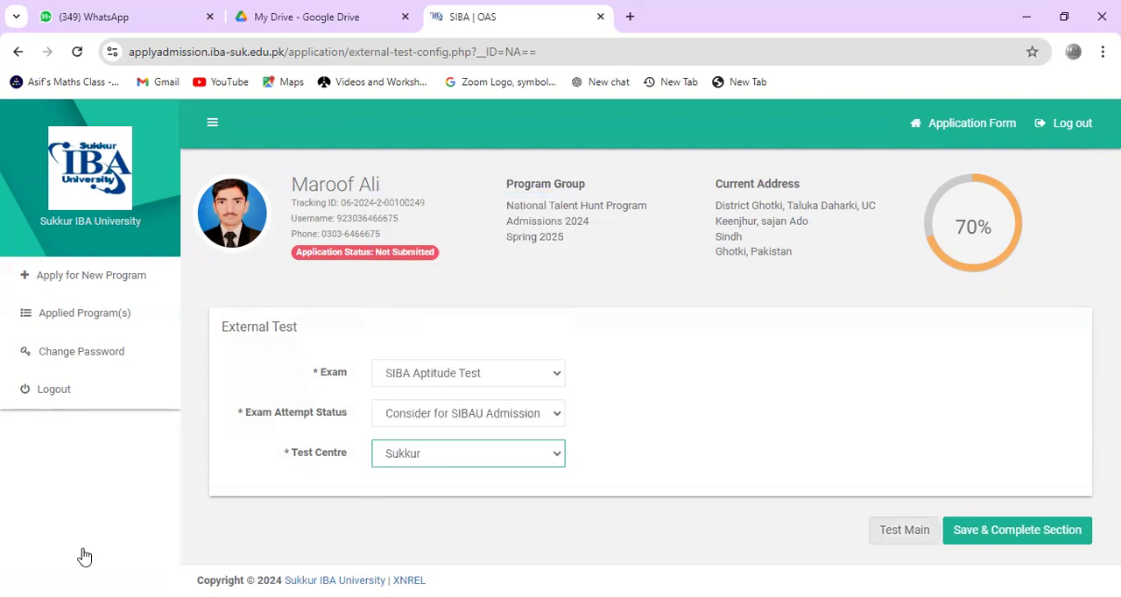
left_click(1017, 531)
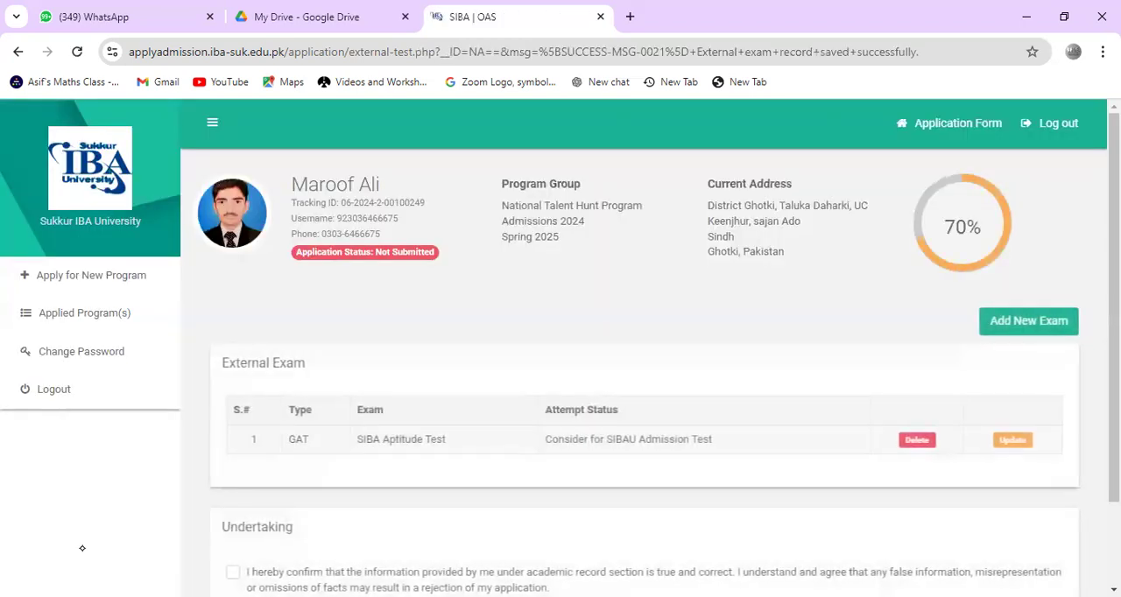
Step: Accept the external exam undertaking, then save and complete the section
scroll(83, 548, "down", 1)
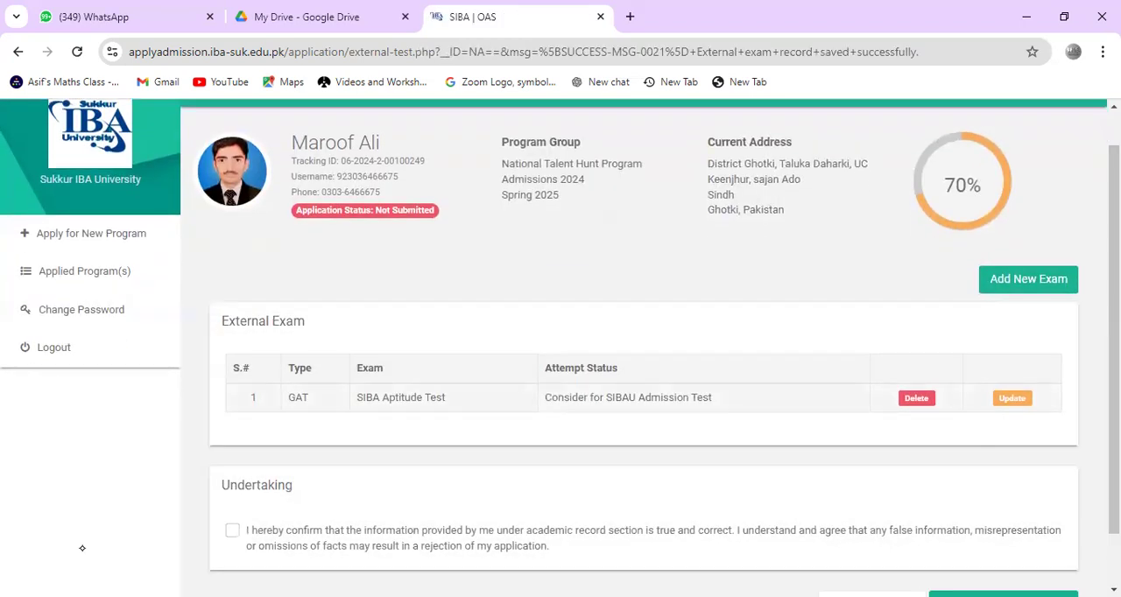
scroll(82, 549, "down", 1)
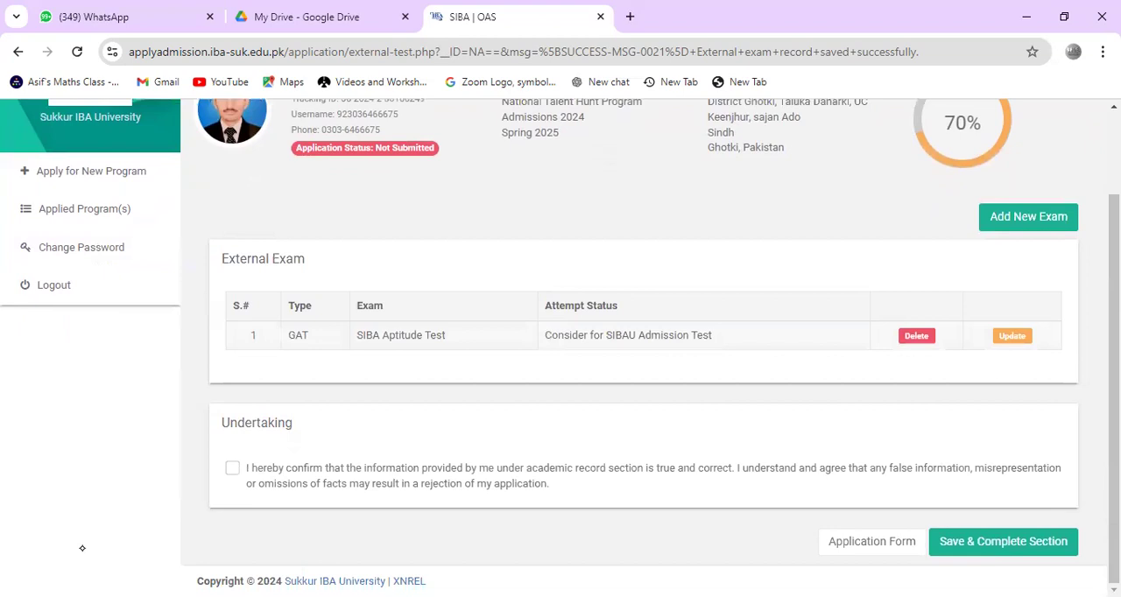
left_click(232, 468)
left_click(1004, 542)
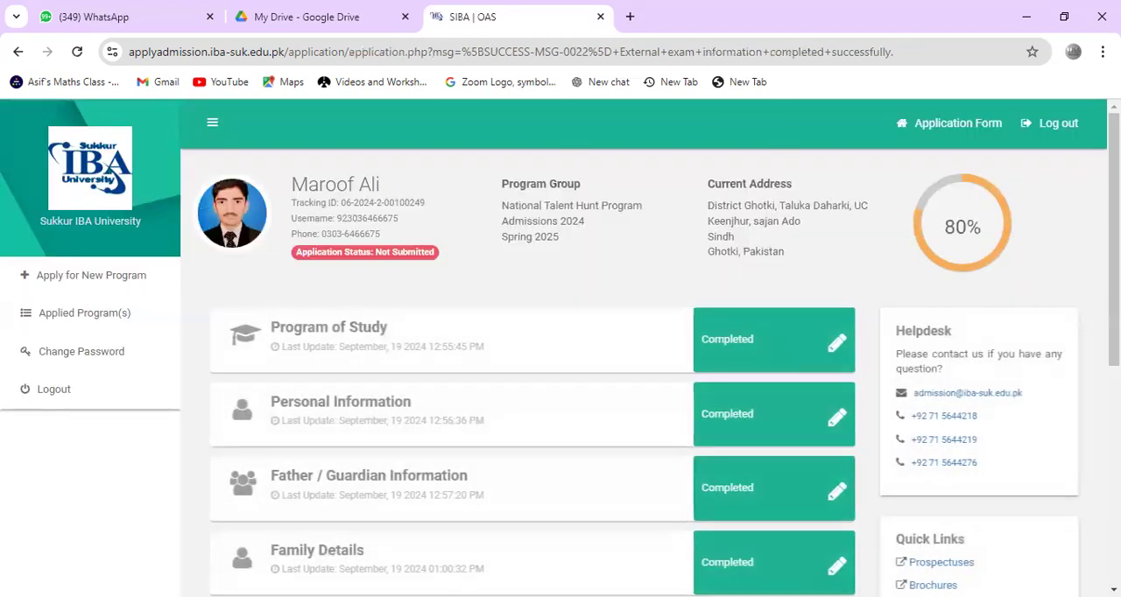
Step: Annotate the application sections in red, circling Personal Information, looping across Father / Guardian Information and Family Details, and ticking Academic Record
scroll(82, 549, "down", 3)
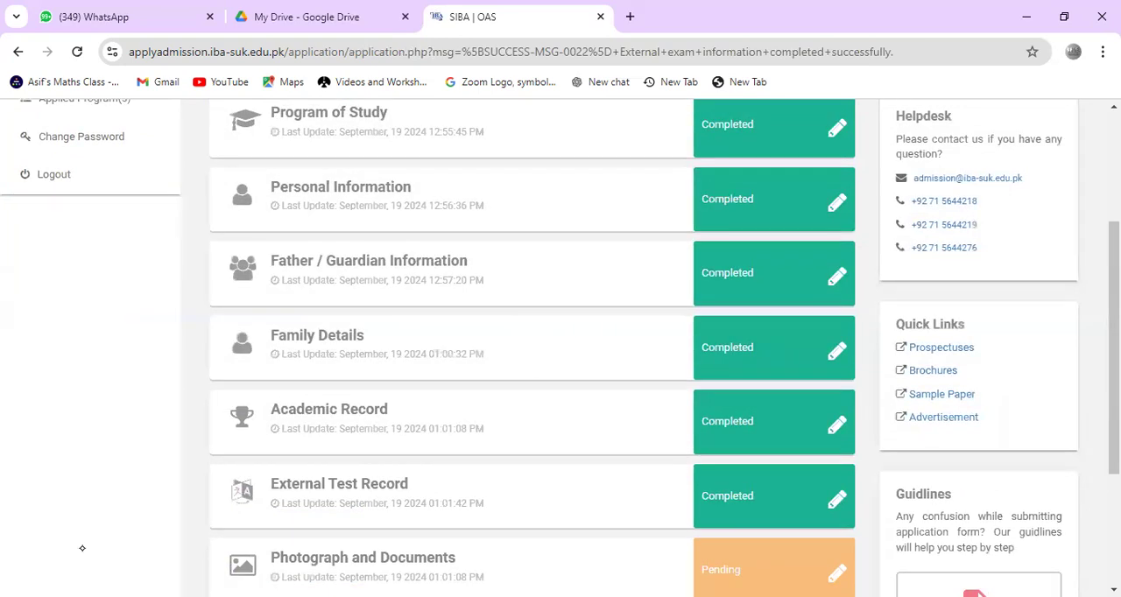
mouse_move(598, 172)
left_mouse_down()
mouse_move(669, 154)
mouse_move(526, 162)
left_mouse_up()
left_click_drag(489, 217, 529, 165)
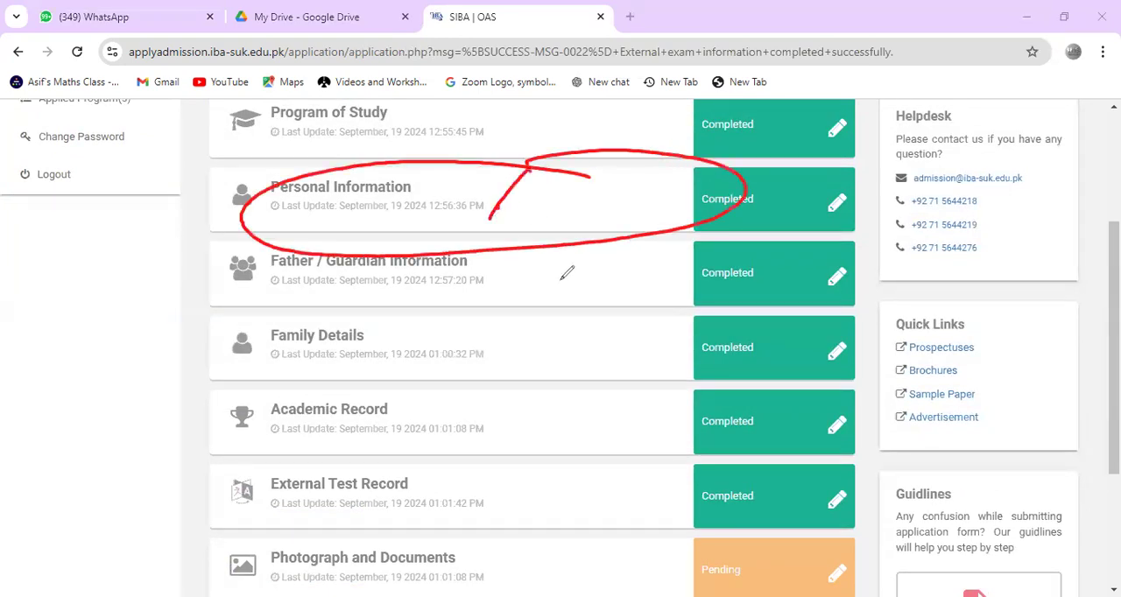
mouse_move(569, 261)
left_mouse_down()
mouse_move(585, 279)
mouse_move(544, 279)
left_mouse_up()
left_click_drag(606, 430, 727, 383)
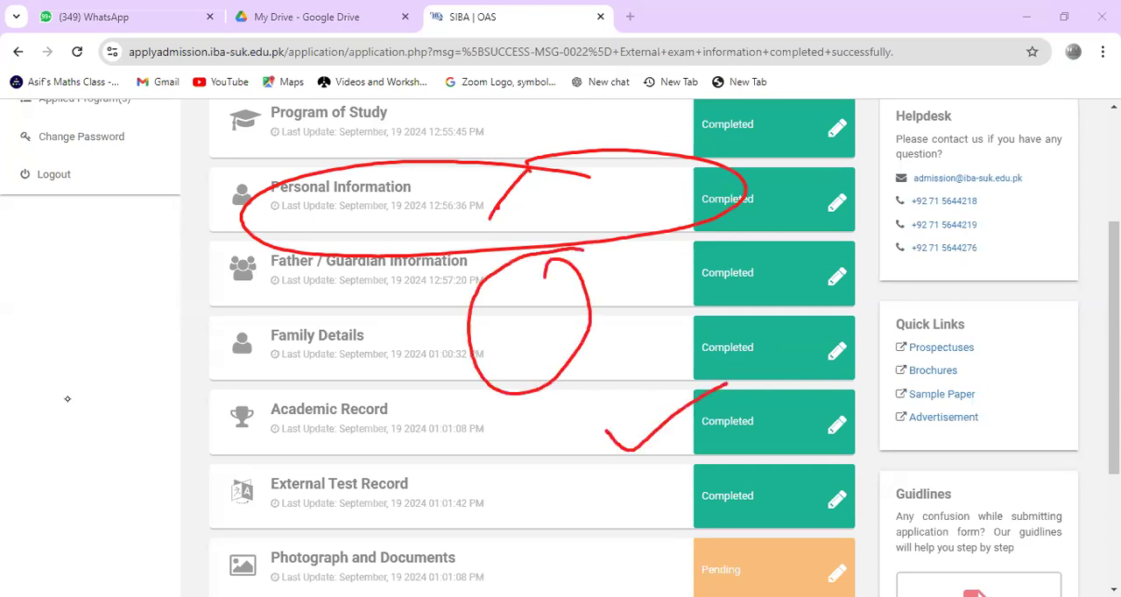
Step: Clear the red annotations from the application overview and open the Photograph and Documents section for editing
left_click(294, 208)
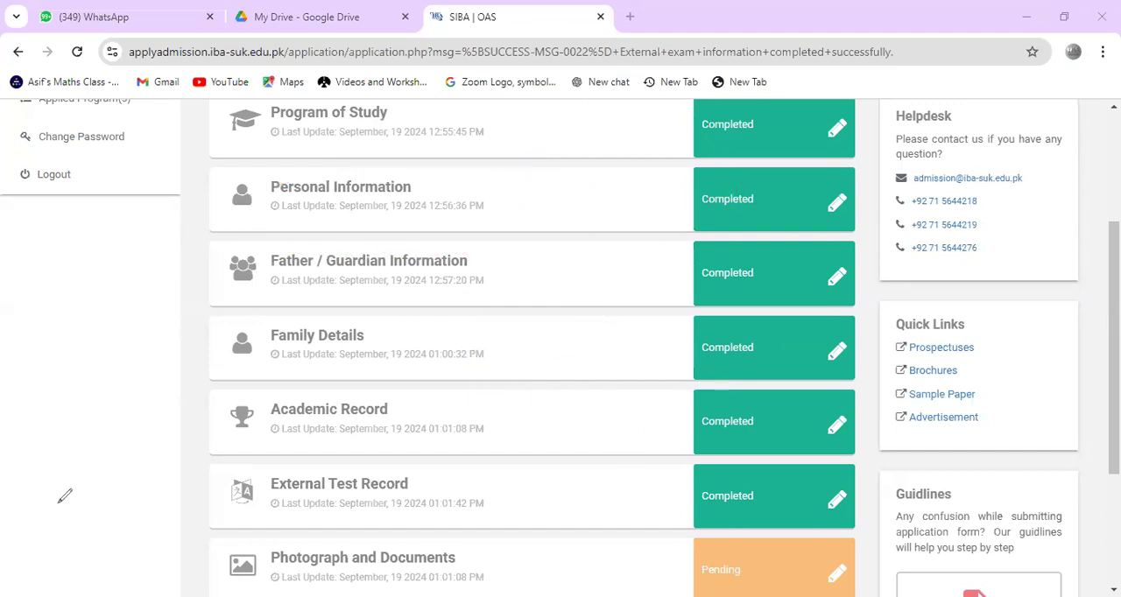
scroll(26, 534, "down", 2)
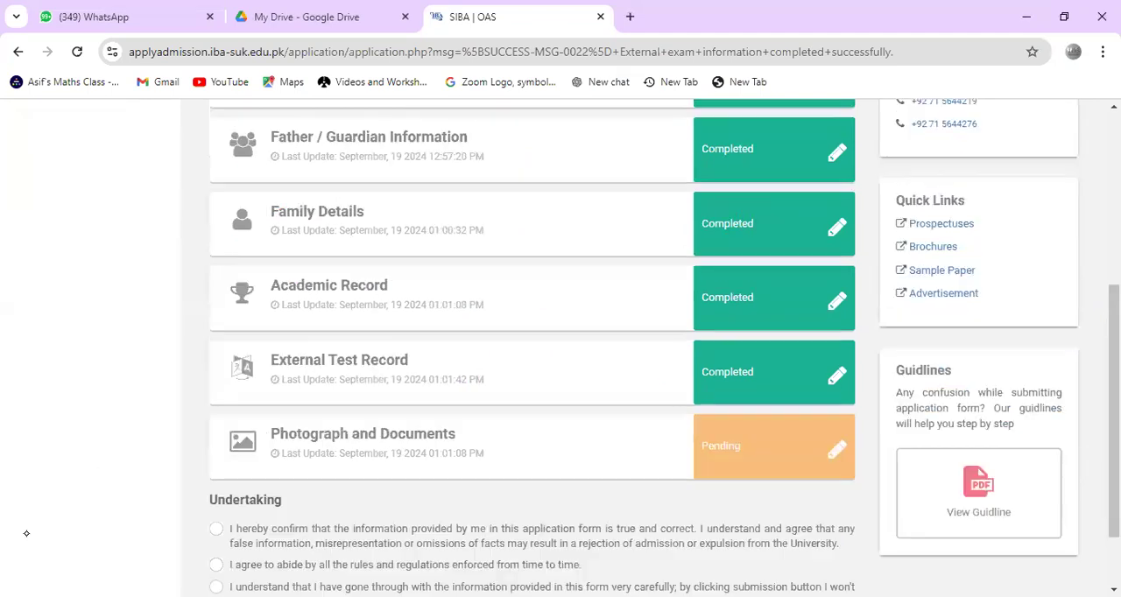
left_click(836, 450)
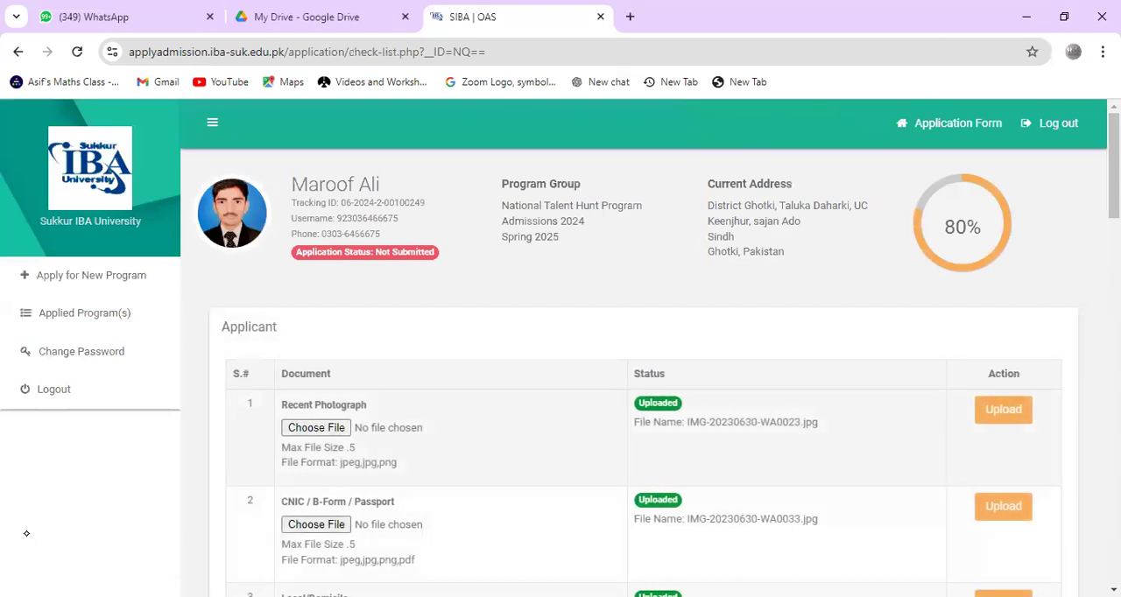
Step: Circle the Recent Photograph file chooser in red and handwrite an underlined "photo" beside it
scroll(26, 534, "down", 1)
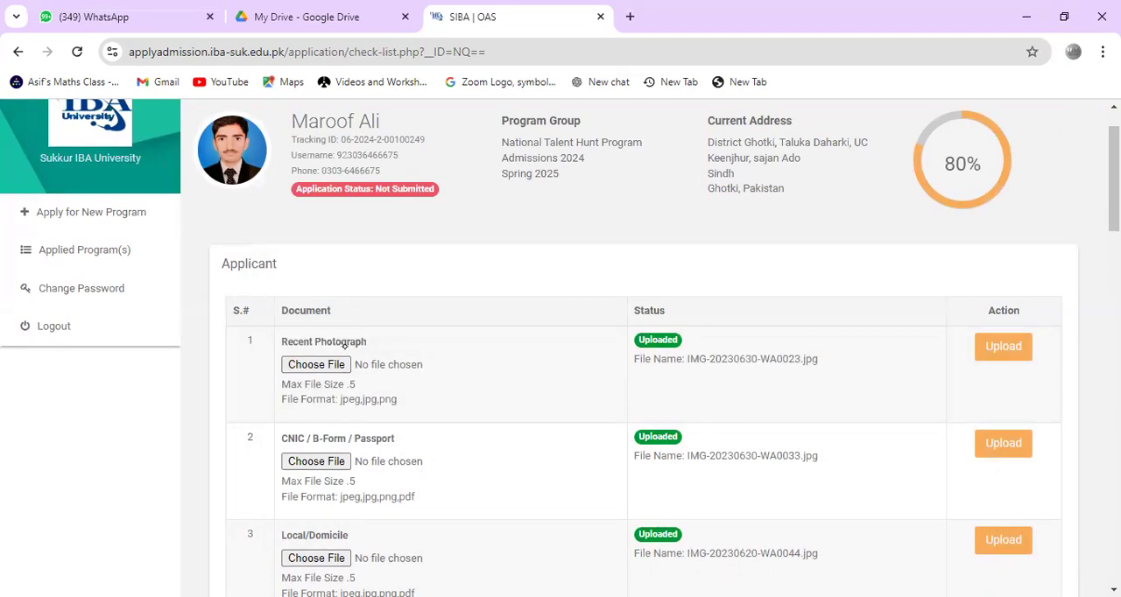
left_click_drag(344, 346, 339, 332)
mouse_move(431, 312)
left_mouse_down()
mouse_move(472, 340)
mouse_move(435, 323)
left_mouse_up()
left_click_drag(440, 278, 493, 286)
left_click_drag(480, 269, 510, 229)
left_click_drag(497, 249, 518, 233)
left_click_drag(473, 348, 545, 243)
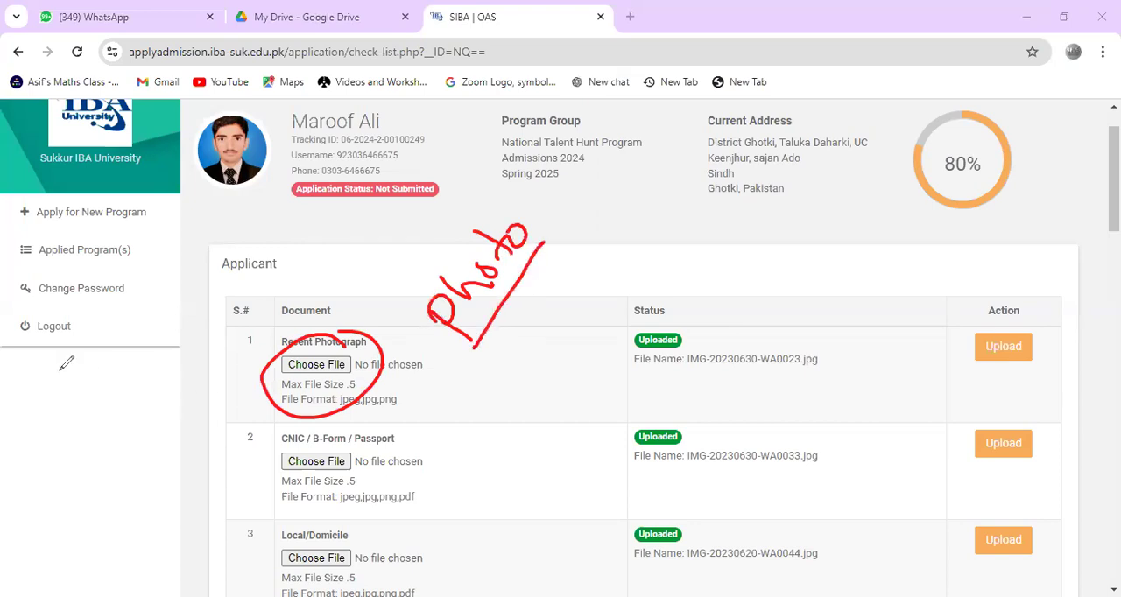
Step: Annotate the Recent Photograph size limit in red, circling .5 and handwriting M and an underlined 0.5 beside it
mouse_move(395, 347)
left_mouse_down()
mouse_move(410, 326)
mouse_move(449, 326)
left_mouse_up()
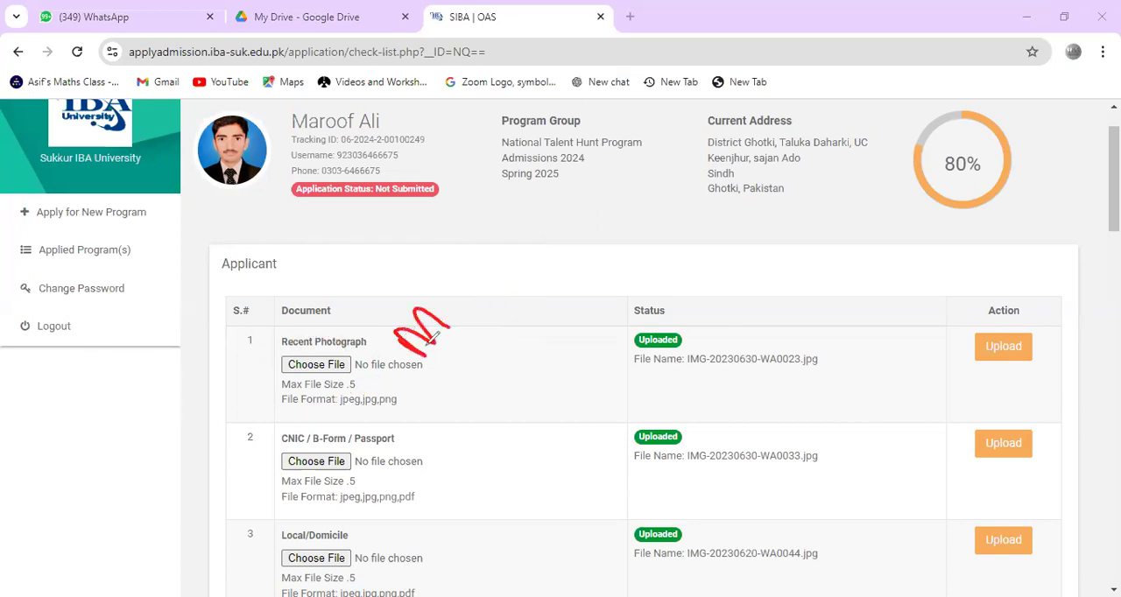
mouse_move(357, 375)
left_mouse_down()
mouse_move(338, 386)
mouse_move(361, 376)
left_mouse_up()
mouse_move(499, 345)
left_mouse_down()
mouse_move(533, 328)
mouse_move(526, 357)
left_mouse_up()
left_click(526, 351)
left_click_drag(531, 312, 539, 308)
left_click_drag(497, 417, 582, 343)
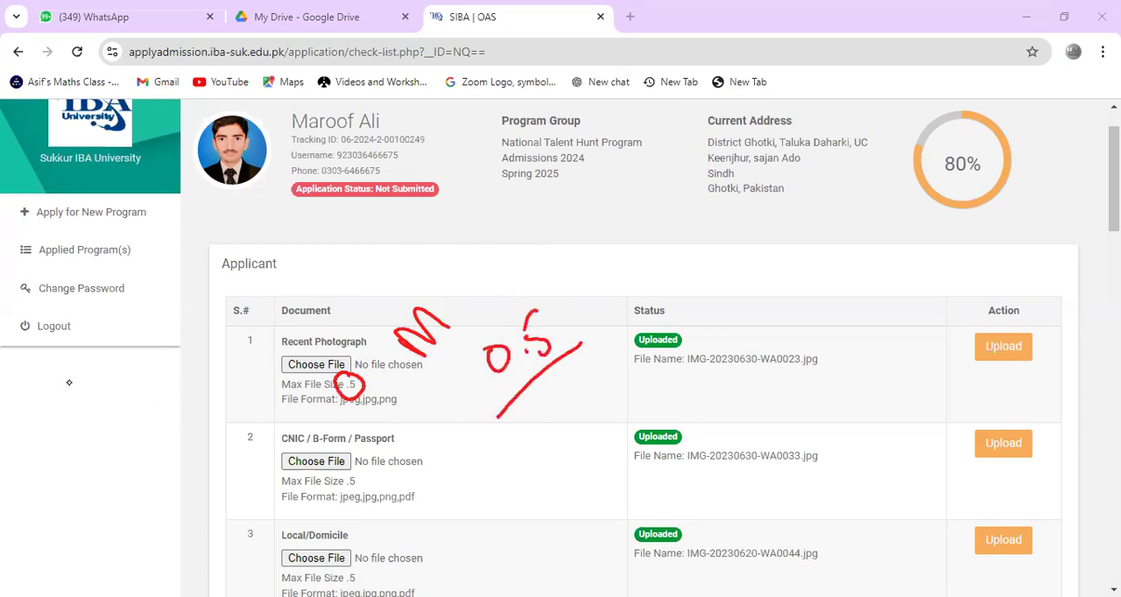
Step: Replace the markings with a handwritten, underlined "3-4" beside Recent Photograph, and clear it again
key("e")
mouse_move(435, 307)
left_mouse_down()
mouse_move(461, 321)
mouse_move(502, 271)
left_mouse_up()
mouse_move(528, 261)
left_mouse_down()
mouse_move(505, 253)
mouse_move(532, 273)
left_mouse_up()
left_click_drag(545, 276, 484, 347)
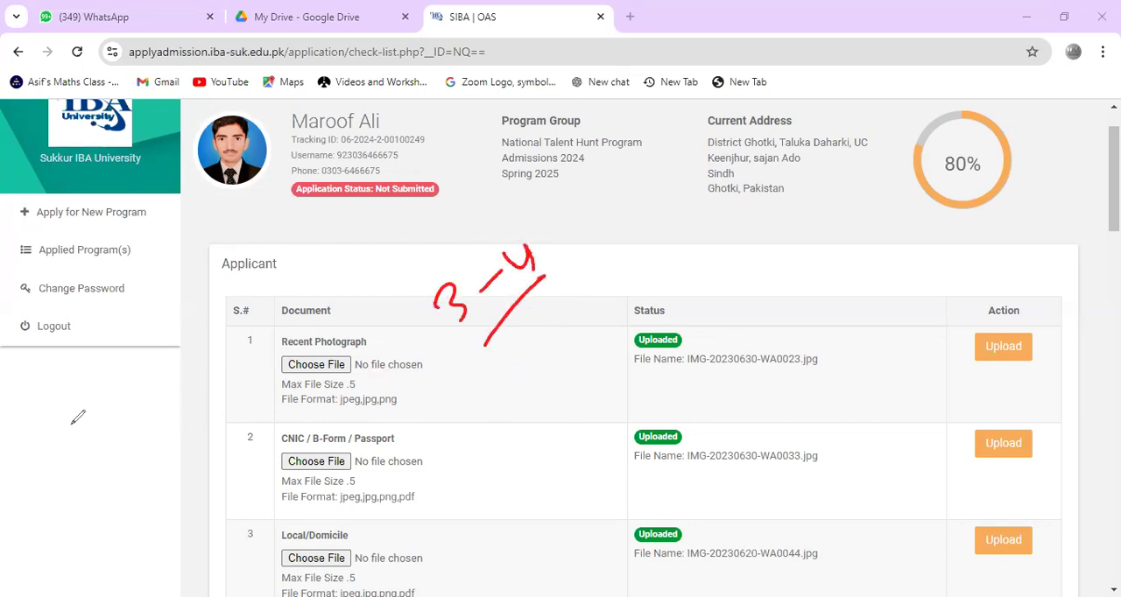
key("e")
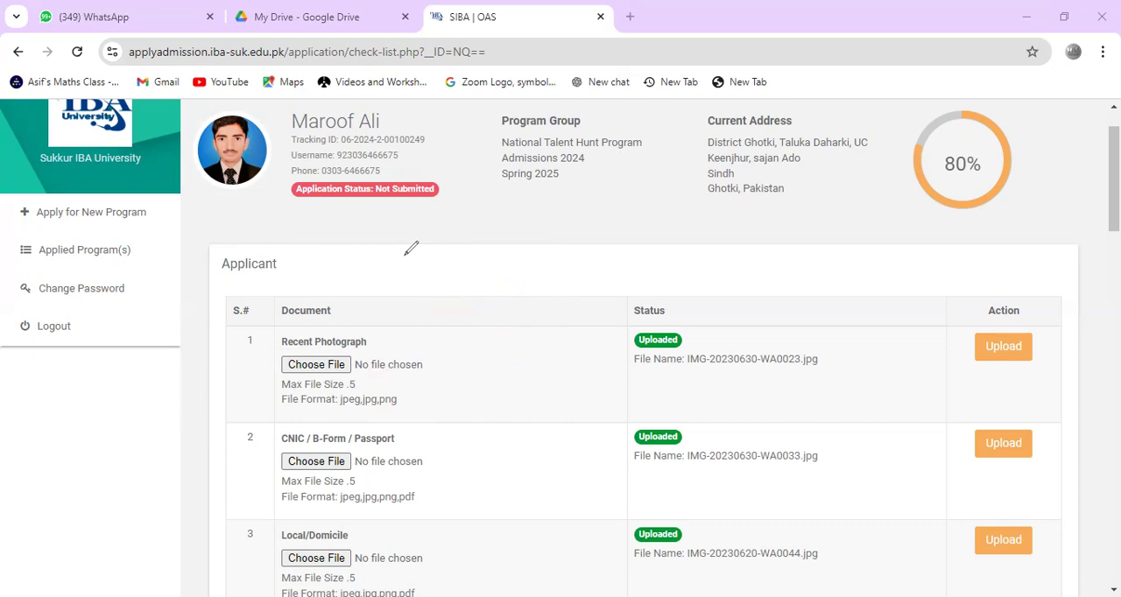
Step: Handwrite an underlined "Snap" in red on a cleared screen, beside the Recent Photograph row
left_click_drag(465, 349, 470, 366)
key("e")
left_click_drag(450, 340, 459, 378)
left_click_drag(469, 352, 487, 357)
left_click_drag(495, 335, 502, 333)
left_click_drag(468, 410, 535, 334)
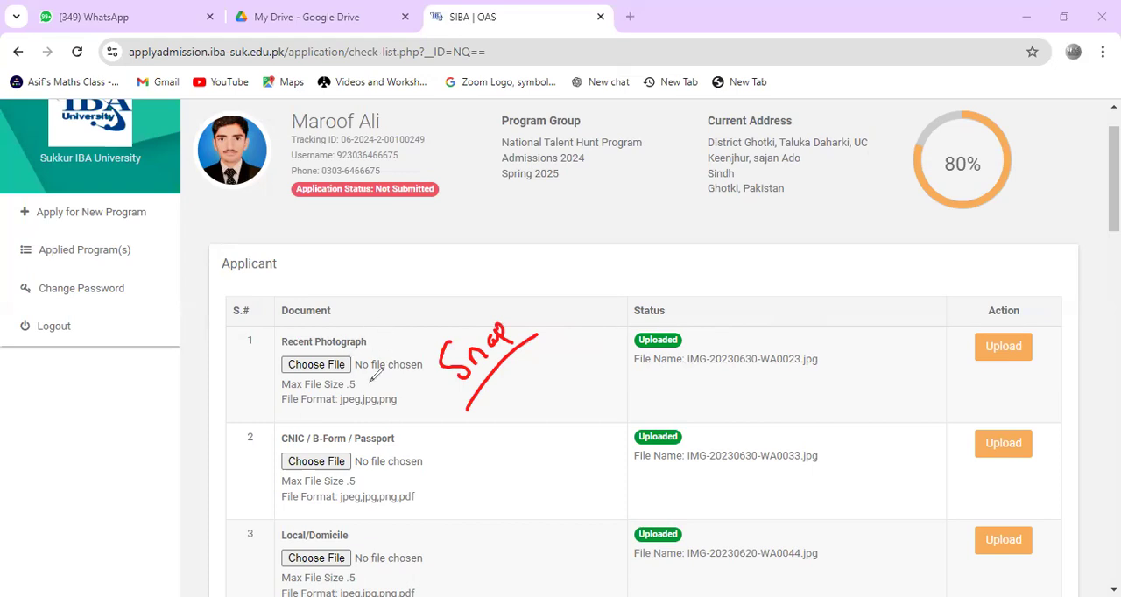
Step: Circle the Recent Photograph file chooser, handwrite underlined "Fresh" and "8th" above the table, and clear all markings
mouse_move(319, 352)
left_mouse_down()
mouse_move(306, 391)
mouse_move(328, 349)
left_mouse_up()
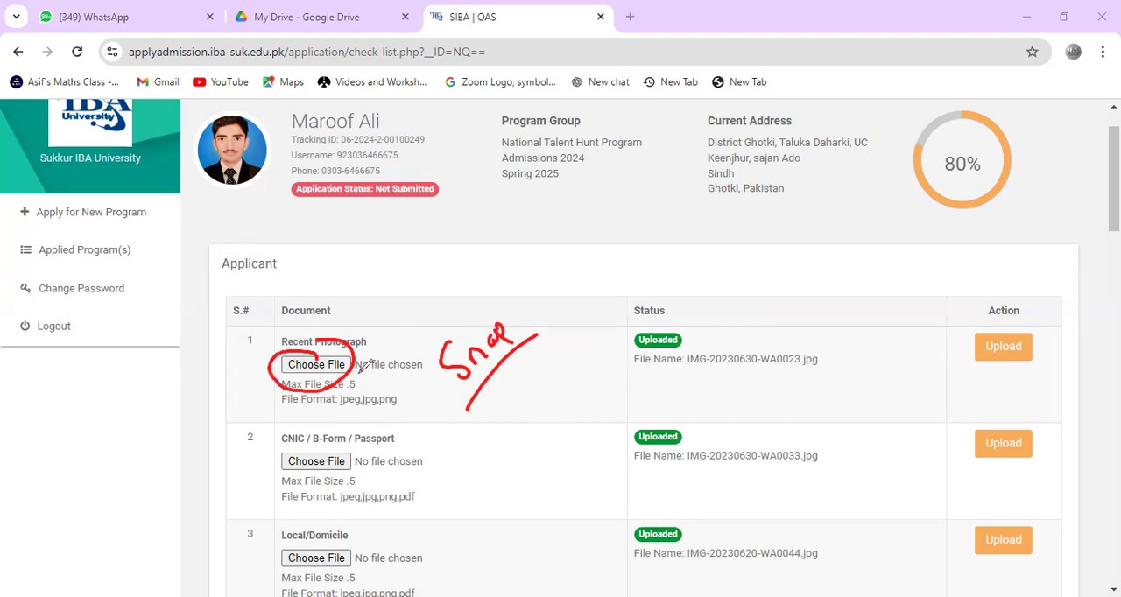
mouse_move(517, 193)
left_mouse_down()
mouse_move(561, 215)
mouse_move(587, 198)
mouse_move(570, 268)
mouse_move(585, 233)
mouse_move(644, 272)
mouse_move(631, 224)
mouse_move(706, 246)
left_mouse_up()
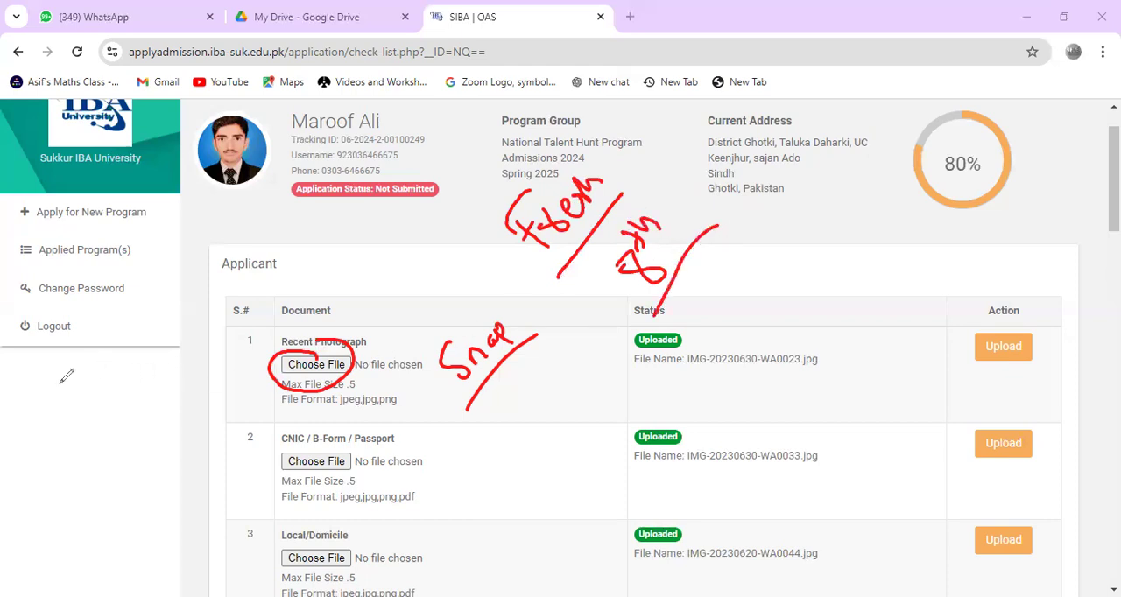
left_click(60, 384)
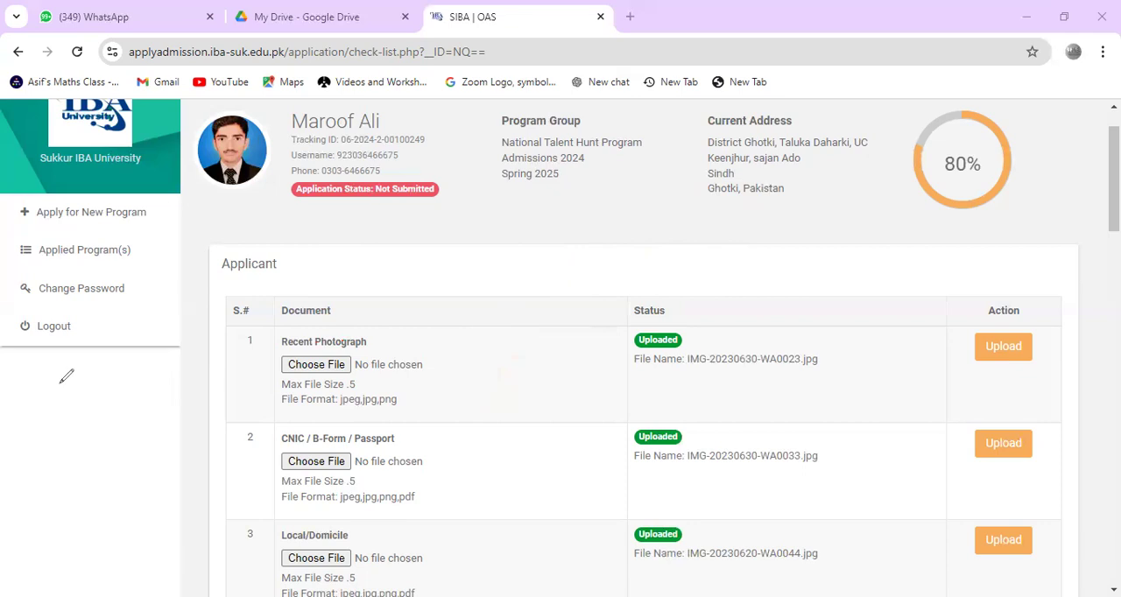
Step: Circle CNIC, B-Form and Passport in red in the second document row and draw an arrow pointing at Passport
mouse_move(310, 450)
left_mouse_down()
mouse_move(279, 453)
mouse_move(375, 444)
mouse_move(358, 432)
mouse_move(405, 425)
mouse_move(412, 473)
mouse_move(426, 448)
left_mouse_up()
left_click_drag(377, 419, 423, 393)
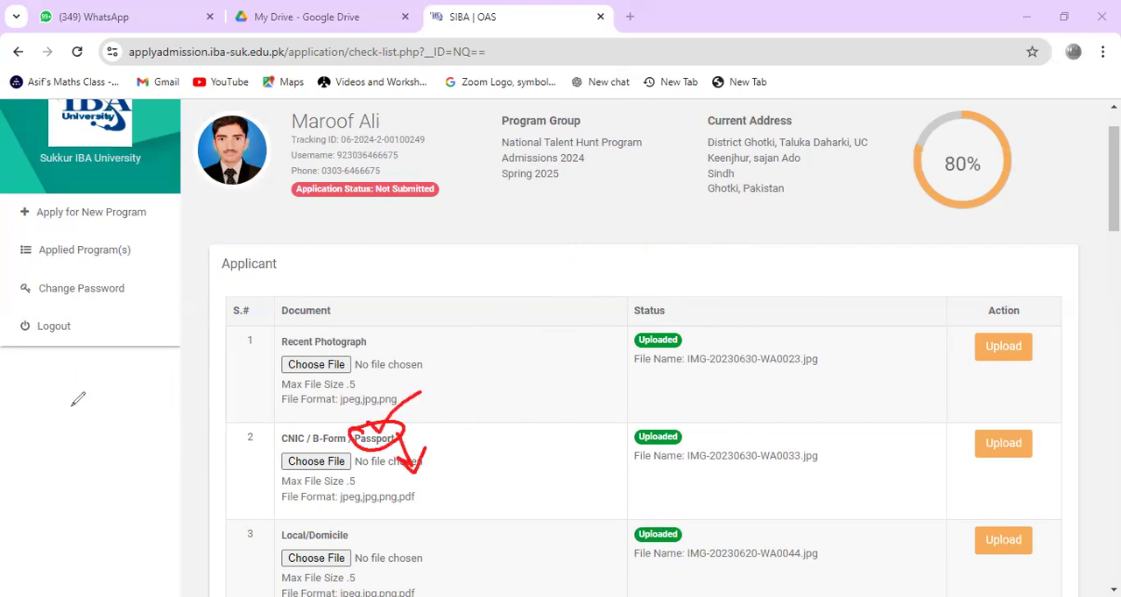
mouse_move(277, 438)
left_mouse_down()
mouse_move(301, 425)
mouse_move(366, 428)
left_mouse_up()
left_click_drag(422, 374, 394, 431)
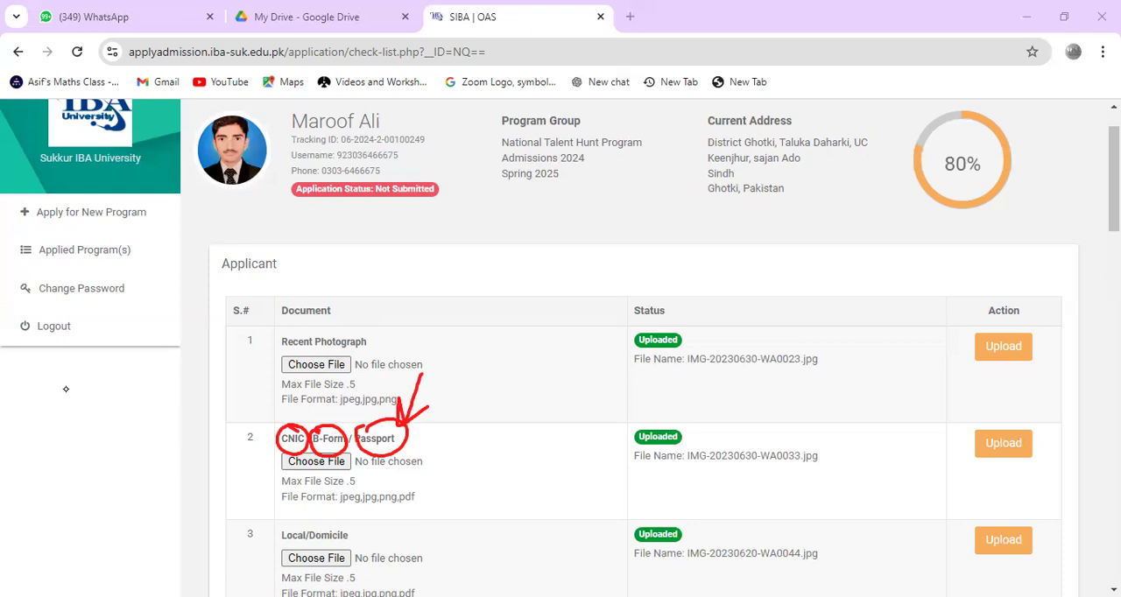
Step: Sketch a large tilted document frame in red over the table, with a small box inside and a second inner border
mouse_move(434, 405)
left_mouse_down()
mouse_move(409, 346)
mouse_move(511, 338)
mouse_move(524, 357)
left_mouse_up()
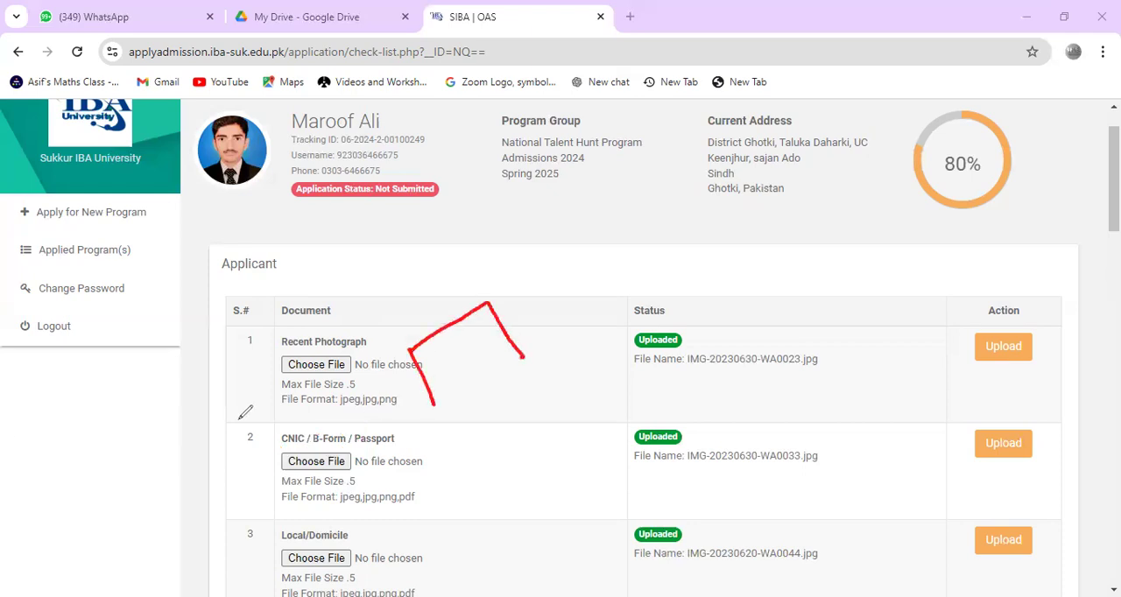
mouse_move(455, 464)
left_mouse_down()
mouse_move(448, 302)
mouse_move(559, 257)
mouse_move(650, 403)
mouse_move(462, 495)
left_mouse_up()
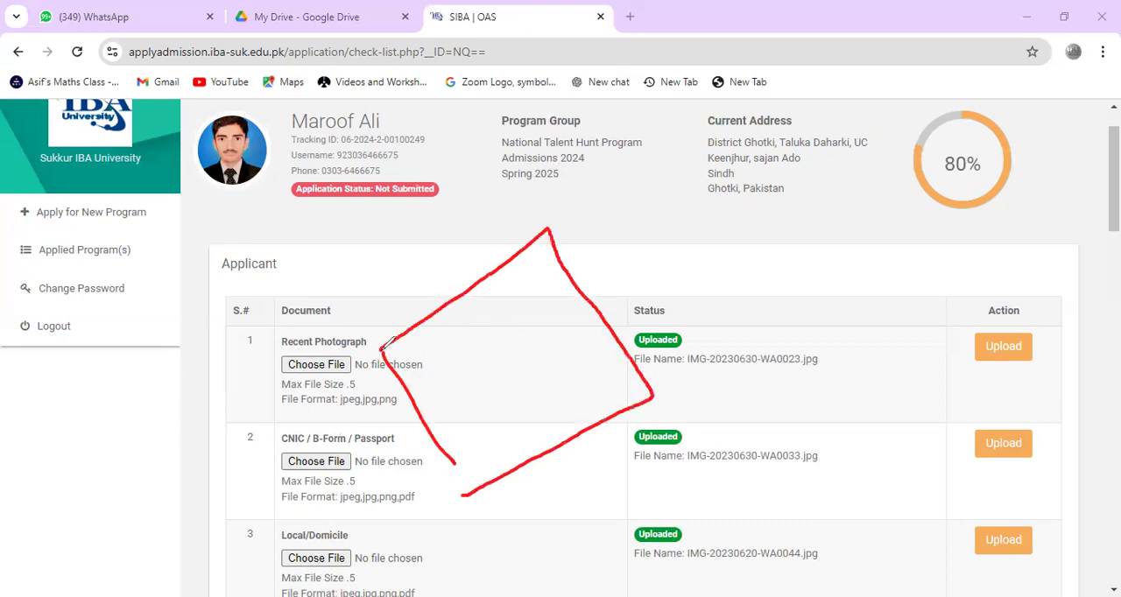
mouse_move(487, 385)
left_mouse_down()
mouse_move(480, 366)
mouse_move(495, 389)
mouse_move(495, 376)
left_mouse_up()
left_click_drag(427, 376, 562, 308)
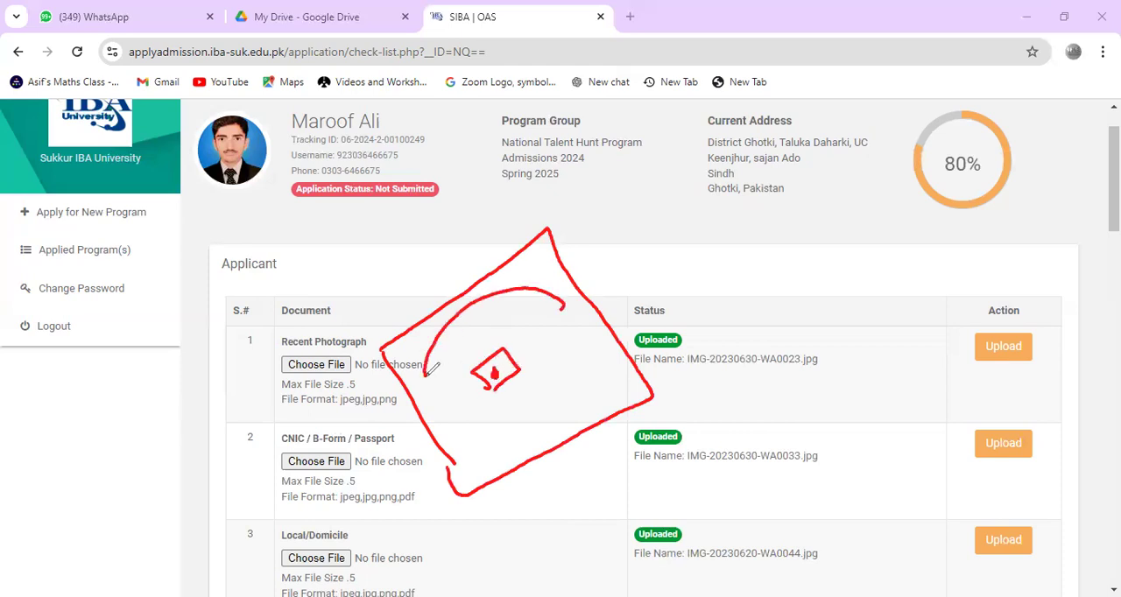
mouse_move(410, 357)
left_mouse_down()
mouse_move(469, 438)
mouse_move(521, 273)
mouse_move(625, 367)
mouse_move(569, 433)
mouse_move(473, 473)
mouse_move(458, 327)
left_mouse_up()
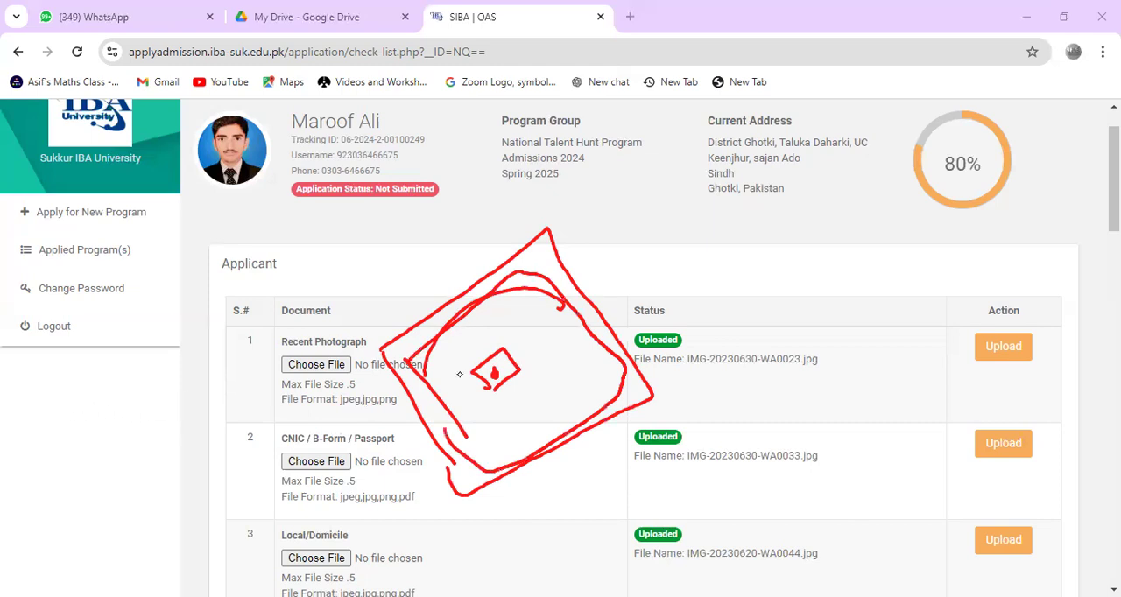
Step: Redraw the tilted document frame in red with a smaller inner outline, and clear the sketch
mouse_move(455, 474)
left_mouse_down()
mouse_move(383, 371)
mouse_move(522, 278)
mouse_move(619, 388)
mouse_move(502, 477)
mouse_move(449, 498)
mouse_move(442, 477)
left_mouse_up()
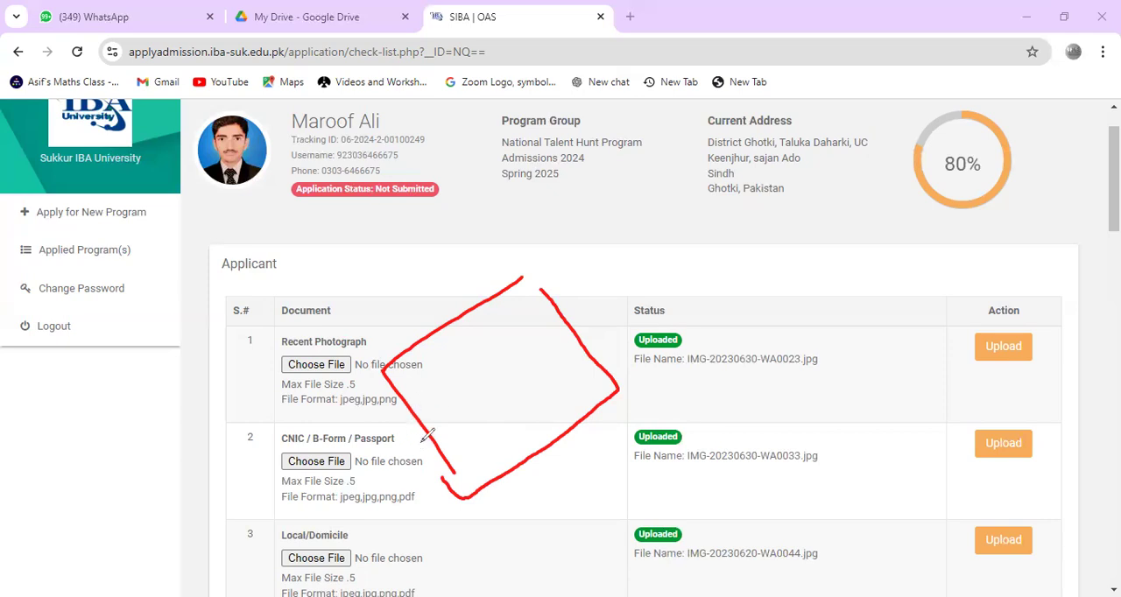
mouse_move(398, 372)
left_mouse_down()
mouse_move(475, 449)
mouse_move(506, 296)
mouse_move(588, 380)
mouse_move(543, 432)
left_mouse_up()
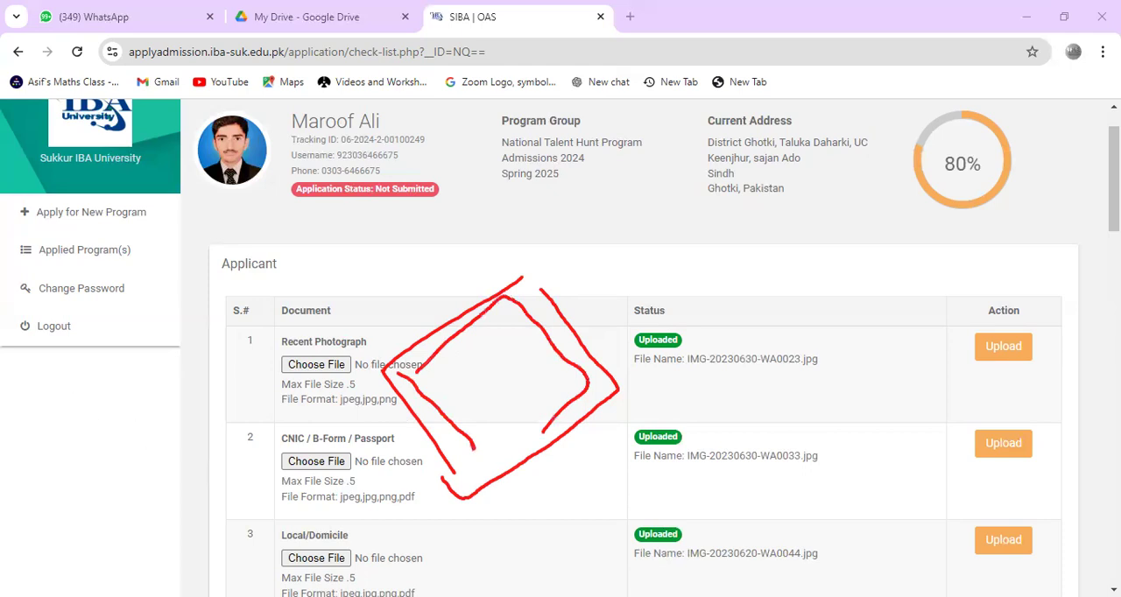
key("e")
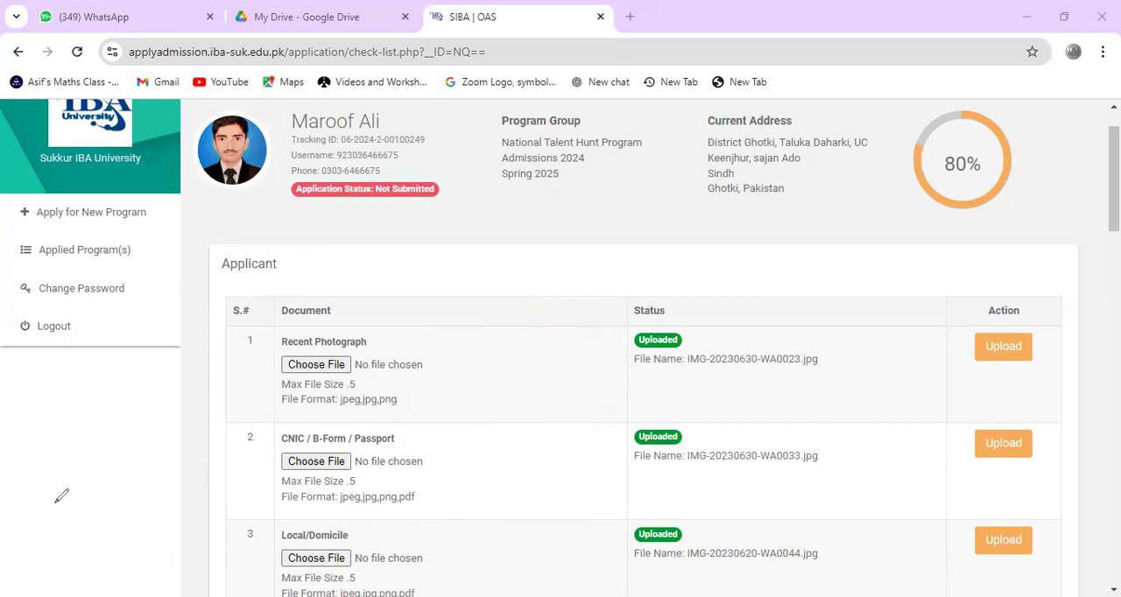
Step: Circle the Local/Domicile upload entry in red and clear the marking
scroll(28, 532, "down", 3)
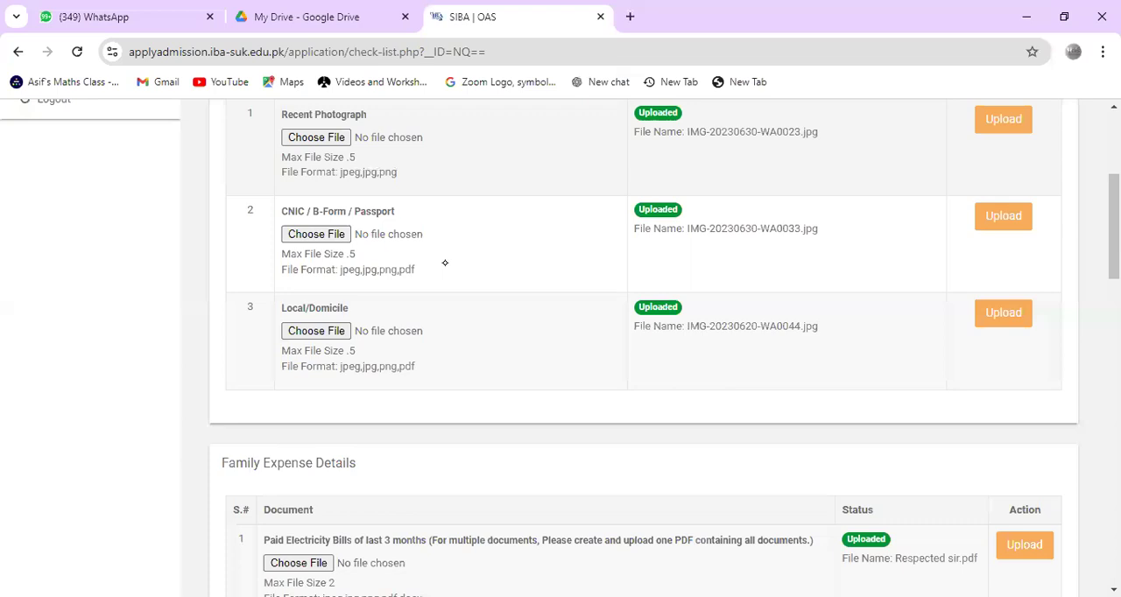
left_click_drag(340, 301, 317, 307)
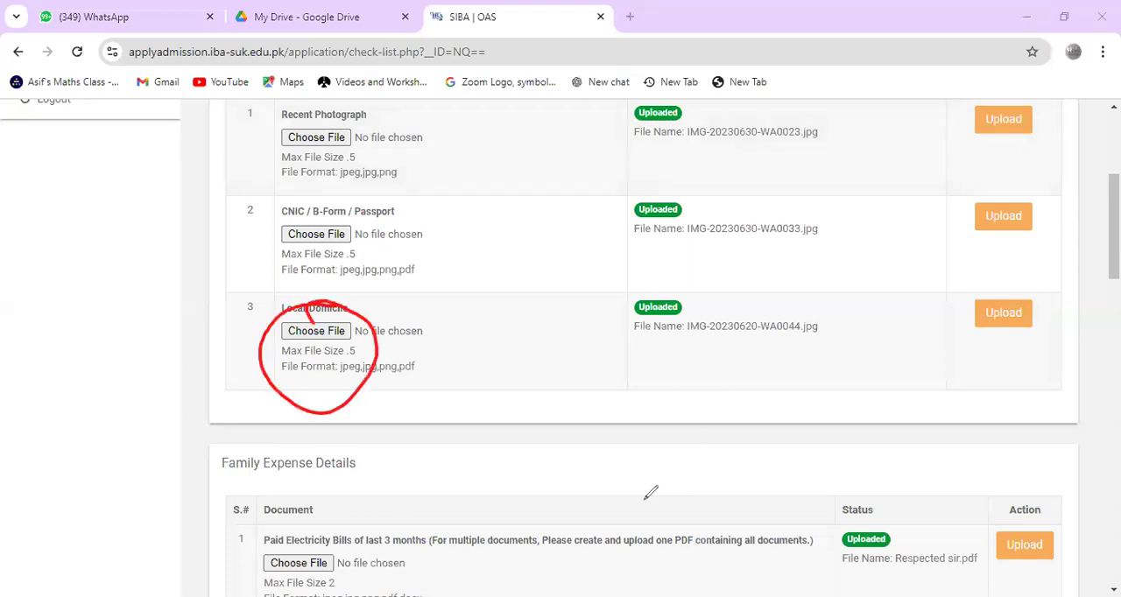
left_click(429, 374)
left_click(70, 403)
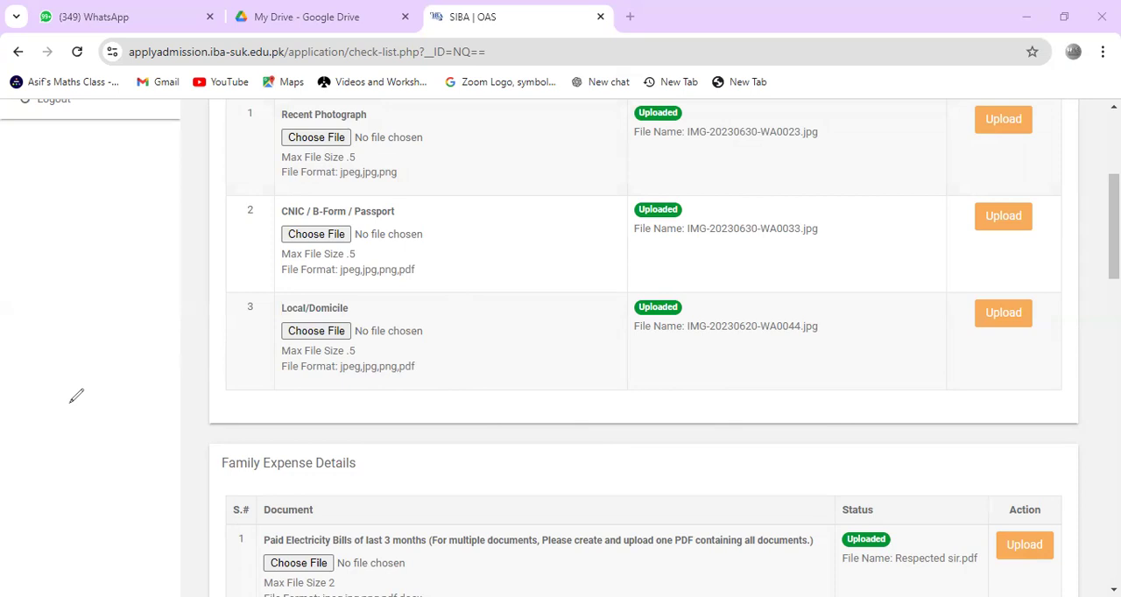
Step: Annotate the Paid Electricity Bills row in red, circling its file chooser, underlining the three-month and one-PDF requirements, and writing "Bill", and clear the markings
scroll(30, 530, "down", 3)
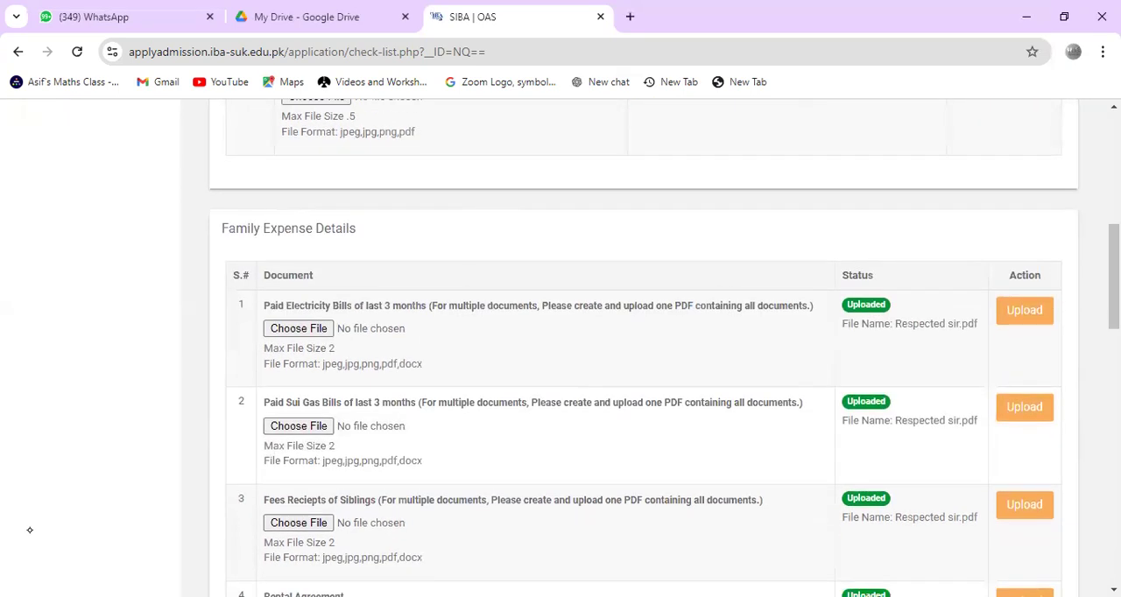
left_click_drag(303, 298, 304, 295)
left_click_drag(374, 319, 421, 318)
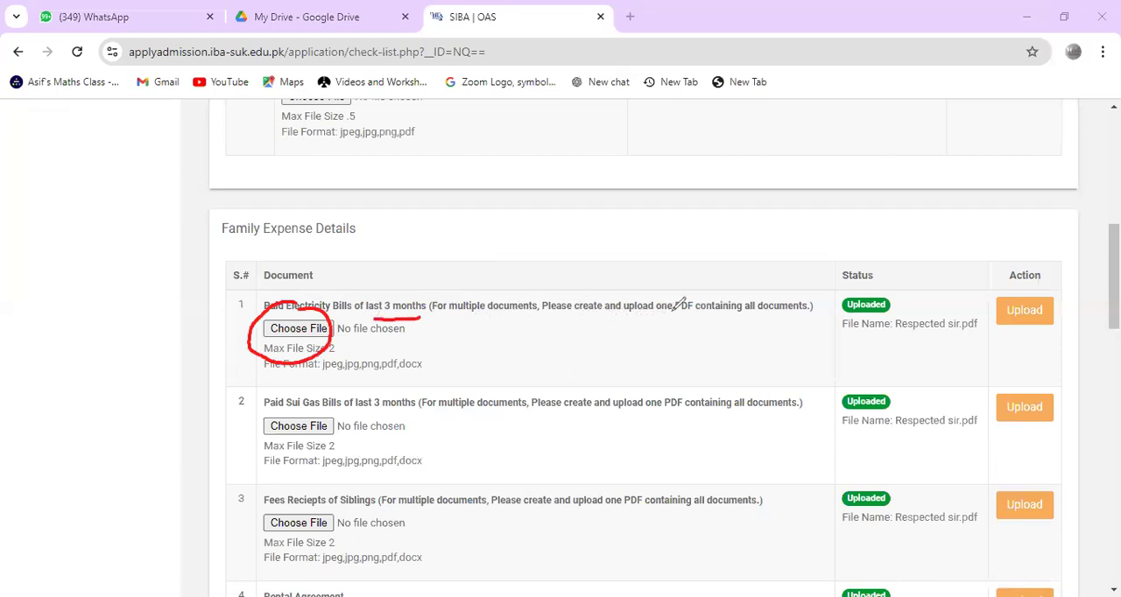
mouse_move(452, 350)
left_mouse_down()
mouse_move(461, 382)
mouse_move(491, 324)
mouse_move(524, 335)
left_mouse_up()
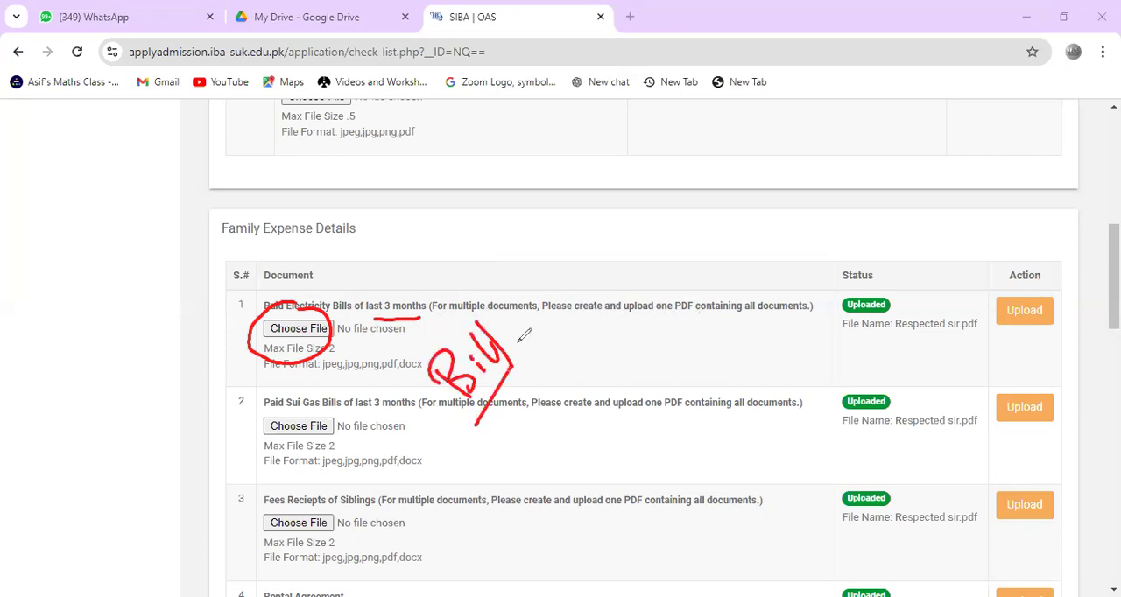
left_click_drag(498, 386, 526, 398)
mouse_move(524, 292)
left_mouse_down()
mouse_move(447, 312)
mouse_move(574, 308)
left_mouse_up()
left_click_drag(646, 326, 738, 320)
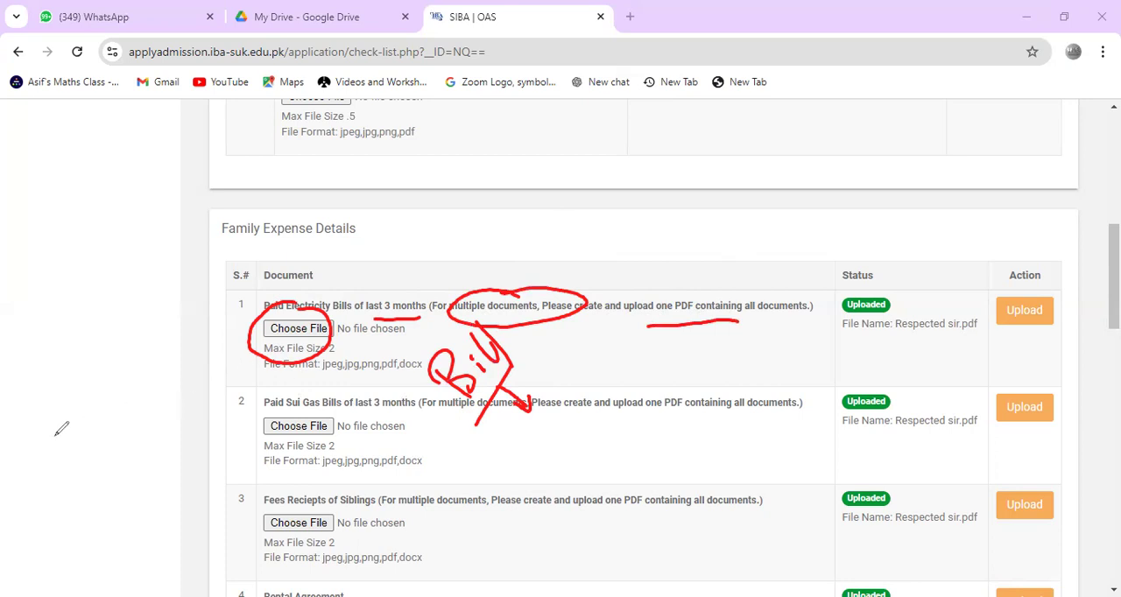
key("e")
Step: Circle in turn the electricity bill size limit and the Sui Gas Bills and sibling Fees Receipts file choosers, clearing each marking
mouse_move(333, 335)
left_mouse_down()
mouse_move(328, 359)
mouse_move(322, 348)
left_mouse_up()
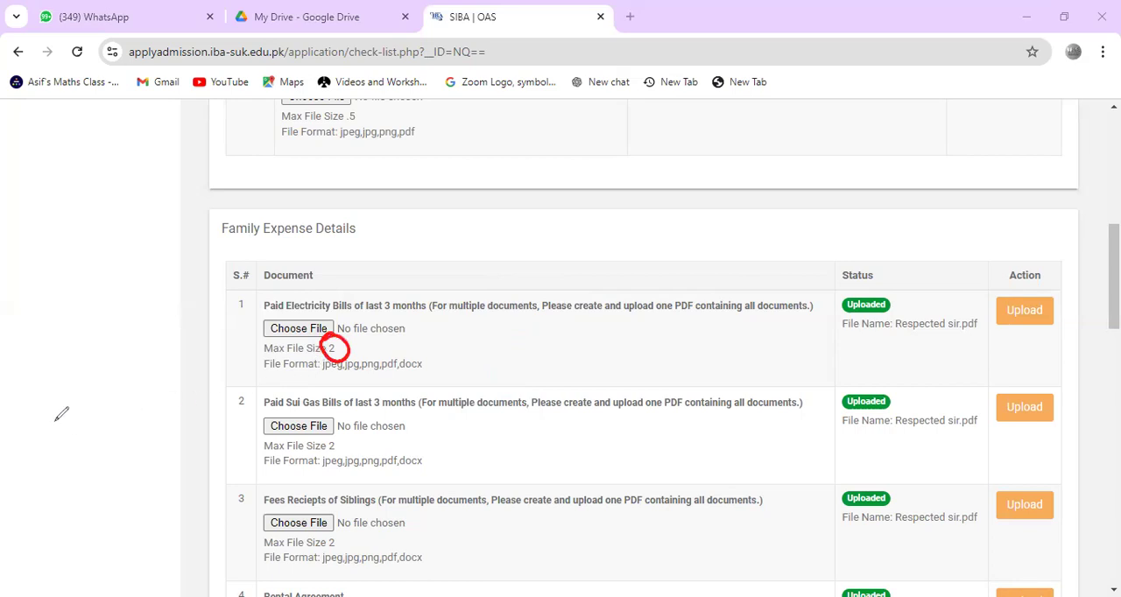
key("e")
mouse_move(319, 394)
left_mouse_down()
mouse_move(263, 427)
mouse_move(363, 368)
left_mouse_up()
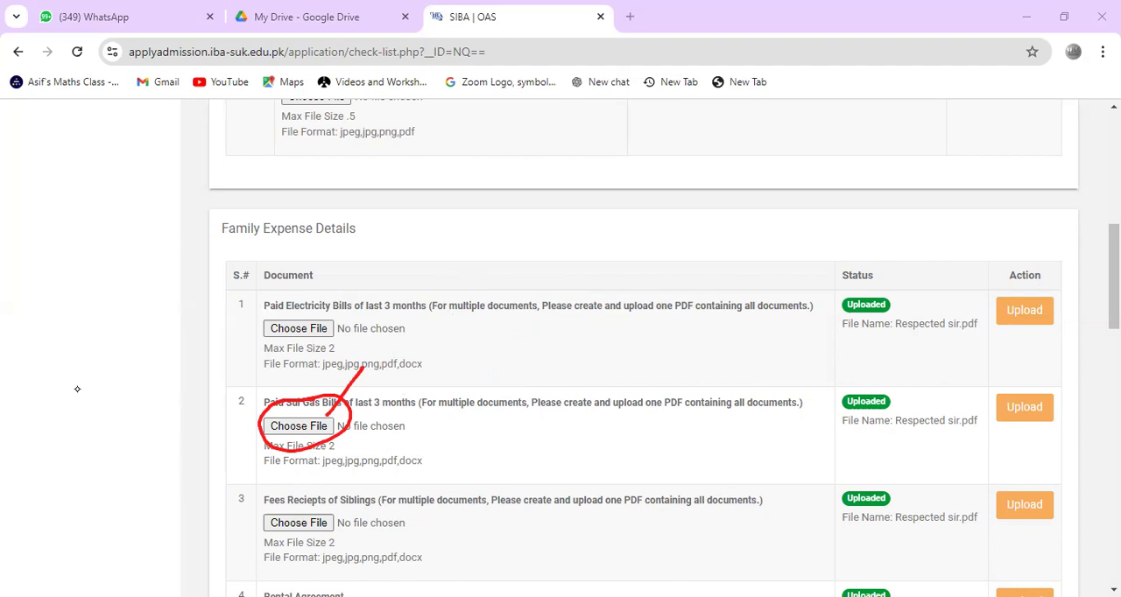
mouse_move(307, 505)
left_mouse_down()
mouse_move(256, 533)
mouse_move(302, 506)
left_mouse_up()
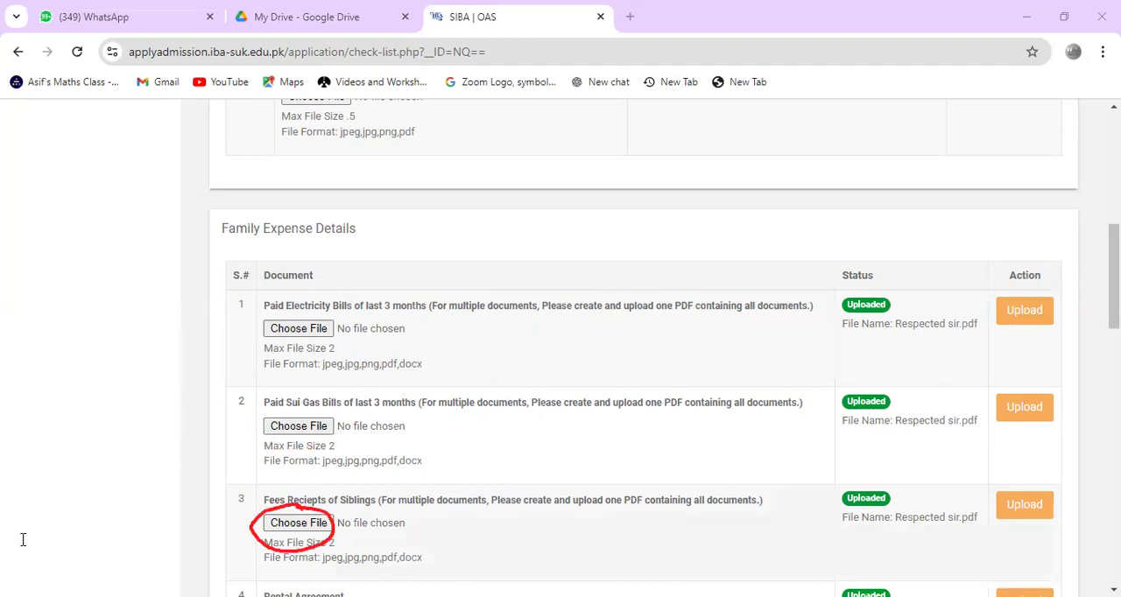
scroll(23, 540, "down", 1)
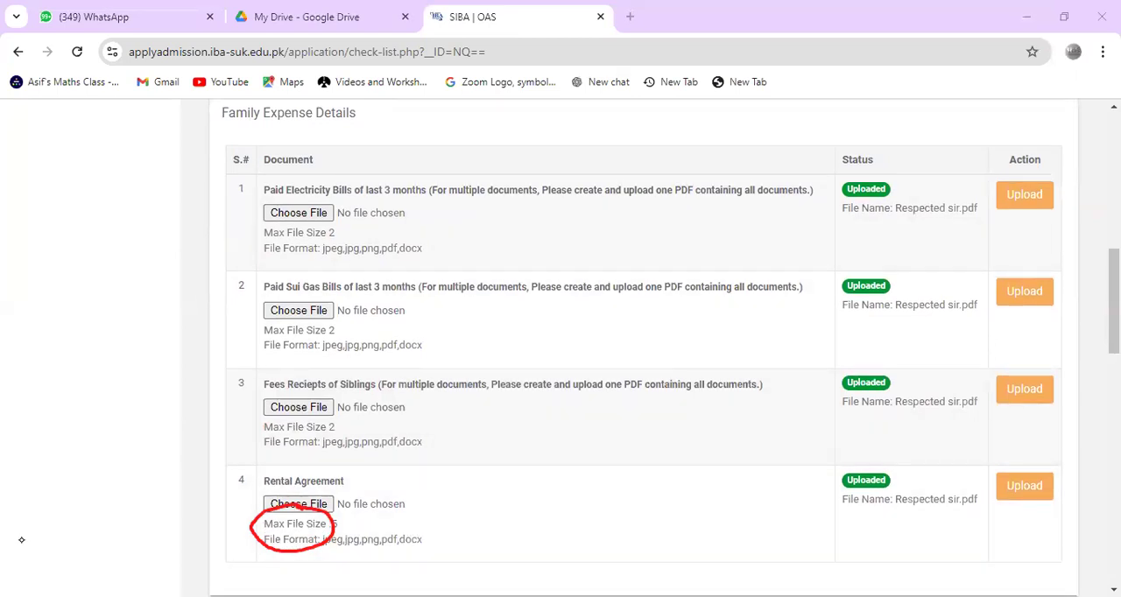
left_click(59, 386)
Step: Circle the Uploaded statuses of family expense documents 2 to 4 and the sibling Fees Receipts entry, and clear the markings
left_click_drag(866, 262, 895, 270)
left_click_drag(848, 343, 863, 352)
left_click_drag(854, 456, 842, 436)
mouse_move(294, 375)
left_mouse_down()
mouse_move(393, 371)
mouse_move(424, 411)
mouse_move(329, 361)
left_mouse_up()
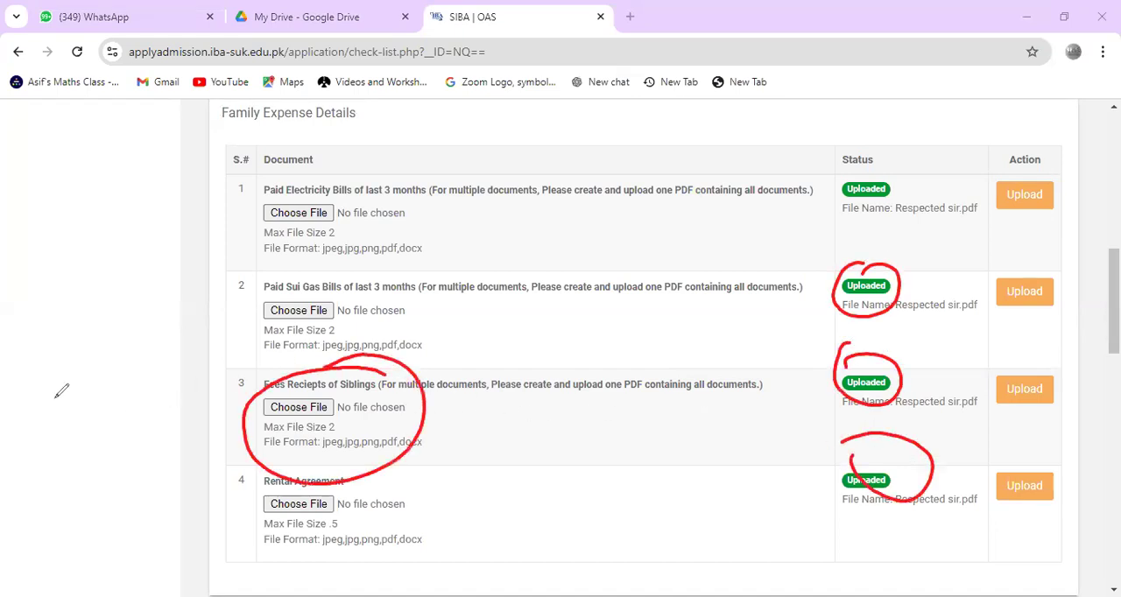
left_click(77, 417)
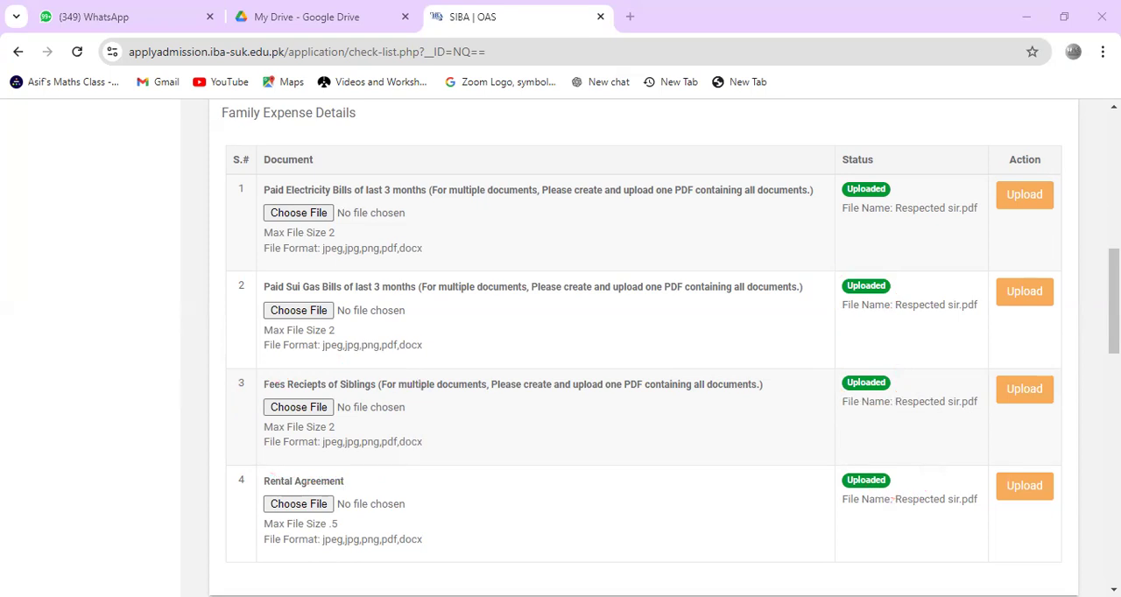
Step: Circle the sibling Fees Receipts and Rental Agreement file choosers in red, add an arrow from the Rental Agreement one, and clear the markings
scroll(29, 540, "down", 2)
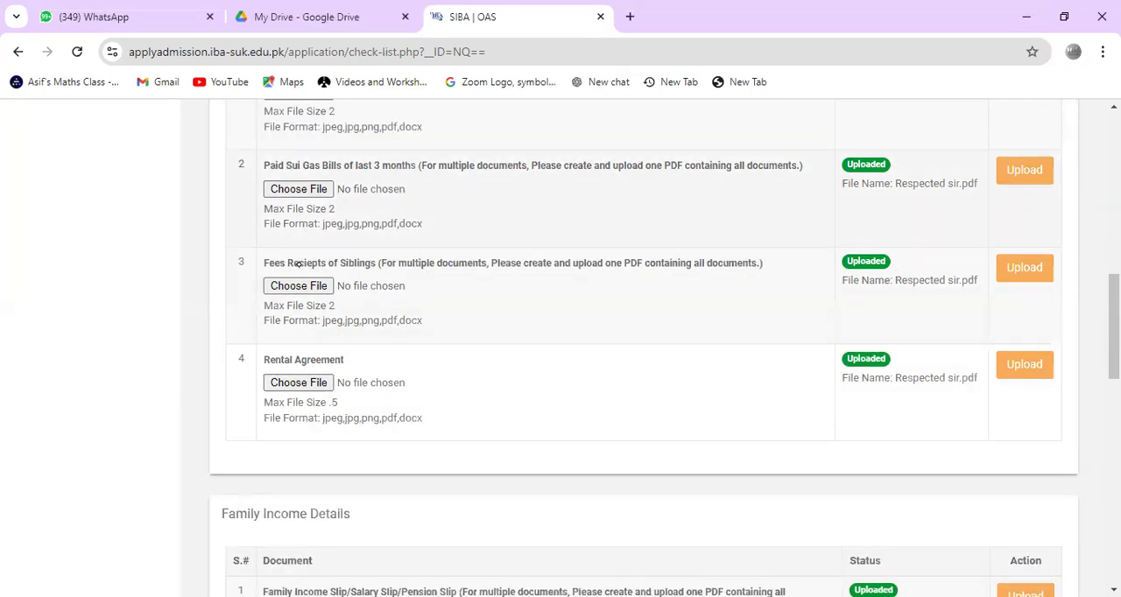
left_click_drag(292, 251, 296, 256)
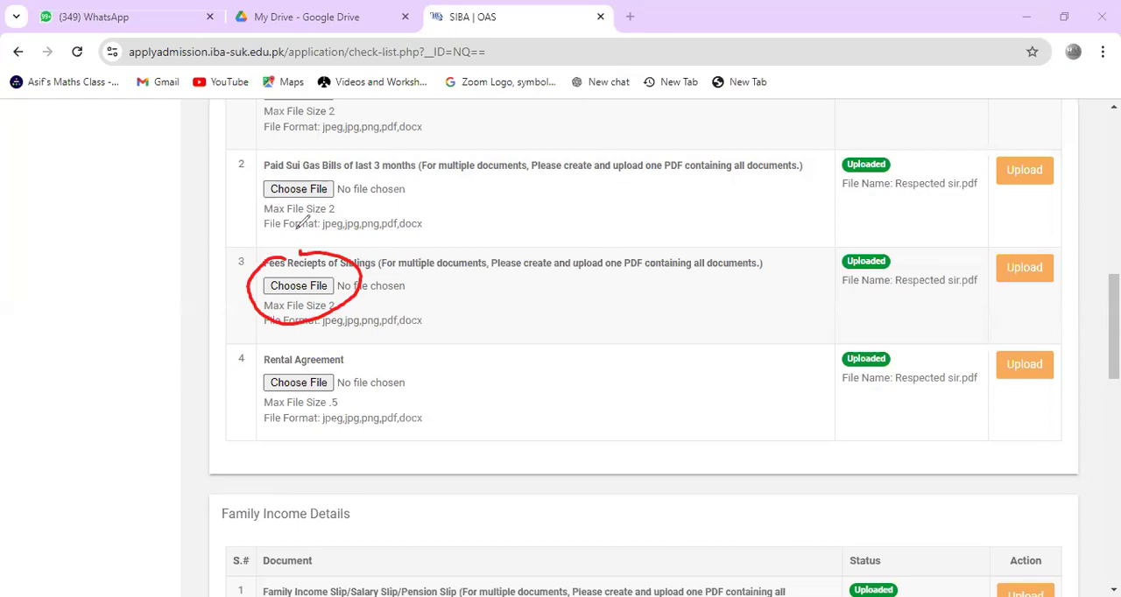
mouse_move(337, 359)
left_mouse_down()
mouse_move(285, 361)
mouse_move(343, 394)
mouse_move(289, 370)
mouse_move(378, 337)
left_mouse_up()
mouse_move(345, 343)
left_mouse_down()
mouse_move(379, 337)
mouse_move(380, 365)
left_mouse_up()
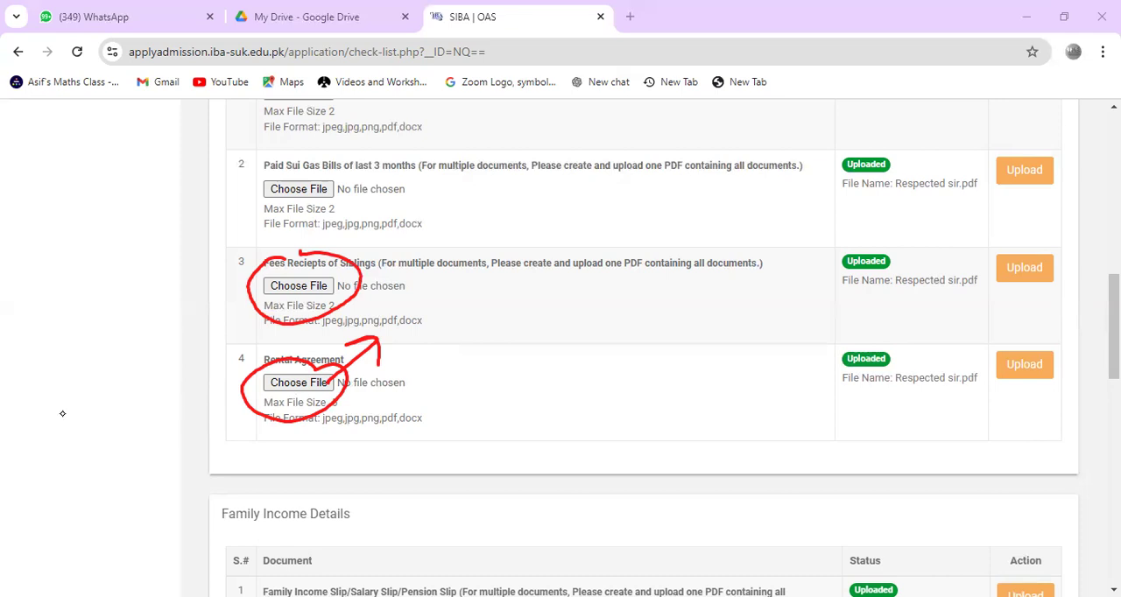
Step: Circle the Family Income Slip, Salary Slip and Pension Slip options in red under Family Income Details, with a stroke or tick above each
scroll(28, 538, "down", 1)
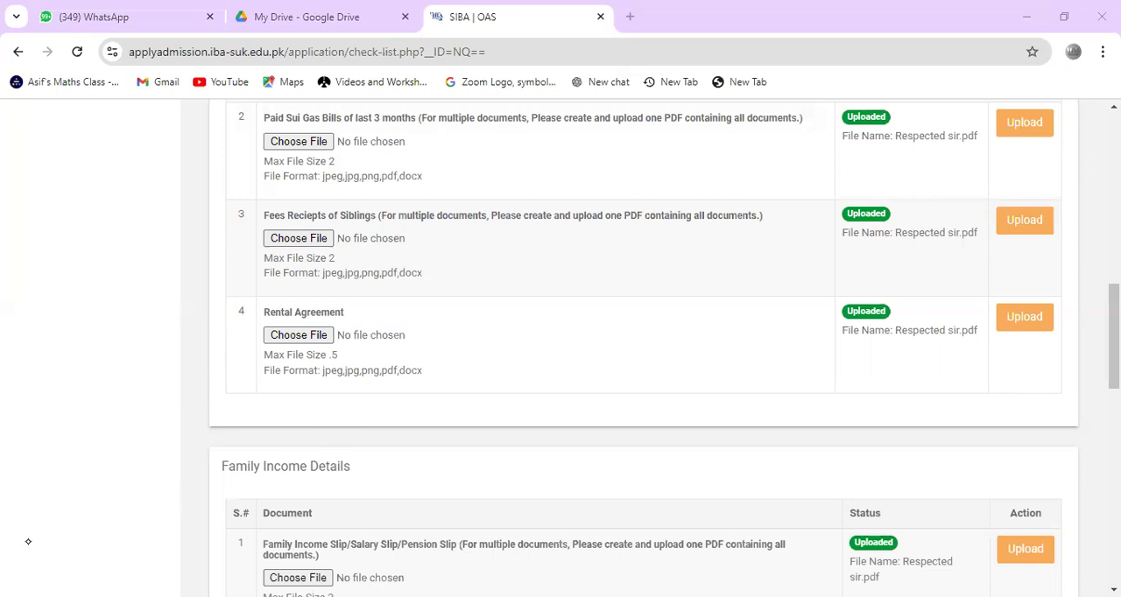
scroll(29, 543, "down", 3)
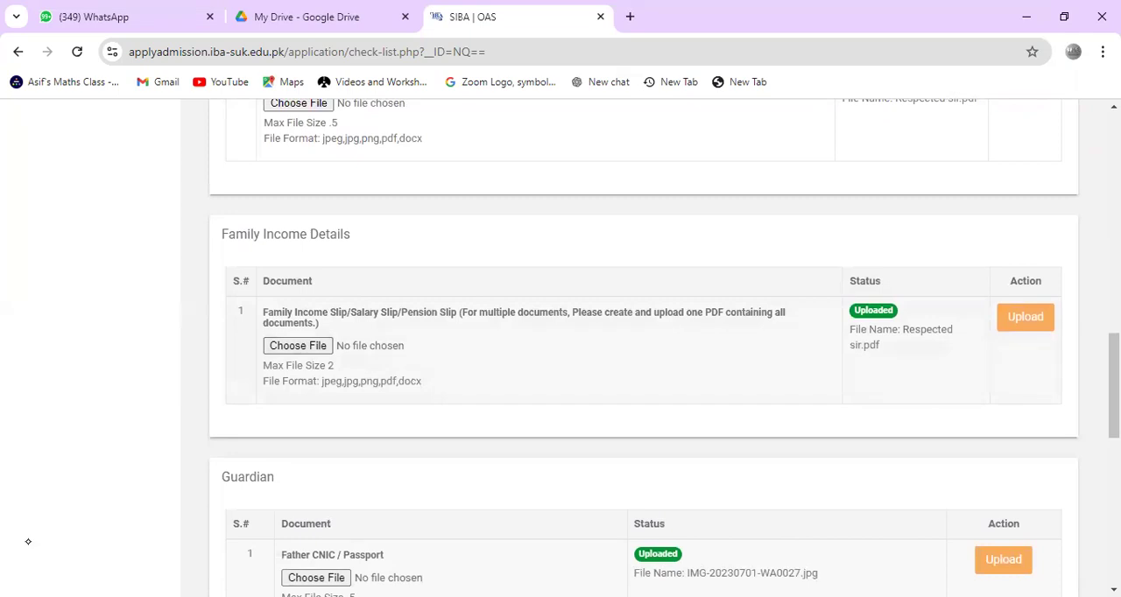
left_click_drag(292, 301, 298, 302)
left_click_drag(366, 294, 428, 292)
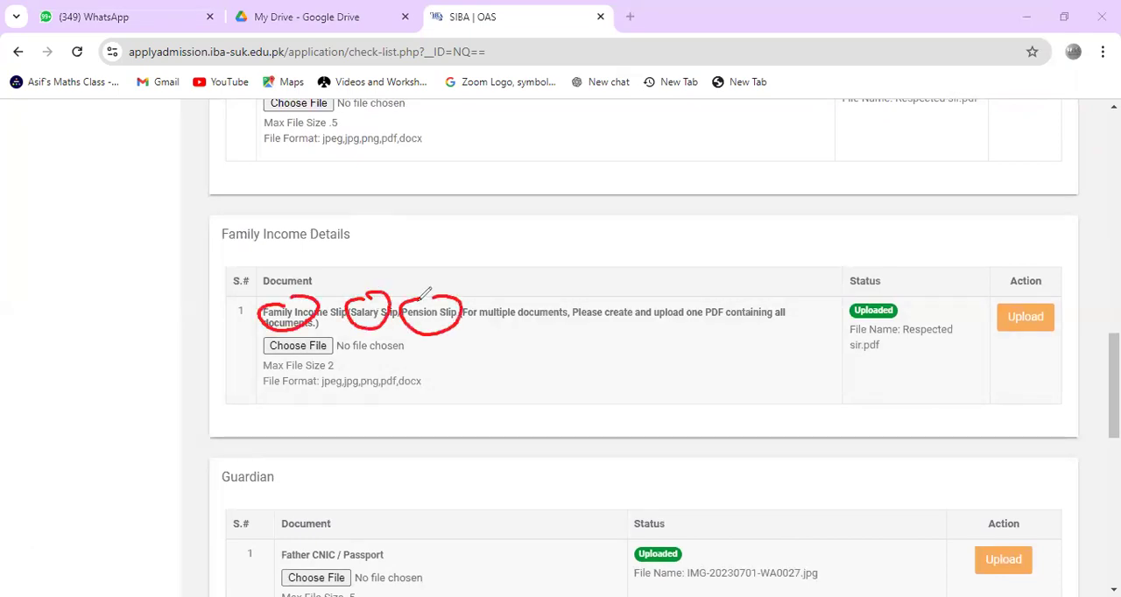
left_click_drag(329, 249, 303, 306)
mouse_move(412, 262)
left_mouse_down()
mouse_move(381, 274)
mouse_move(447, 276)
left_mouse_up()
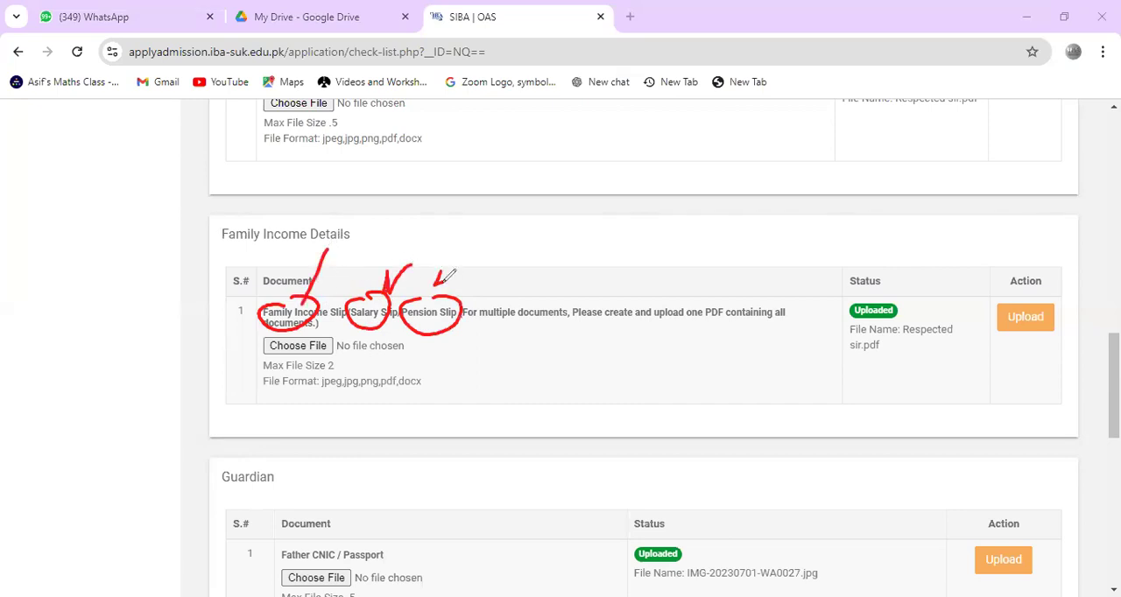
Step: Write an underlined red affidavit note with a curved mark below it on the income row, add another underlined note, and clear the markings
mouse_move(521, 375)
left_mouse_down()
mouse_move(508, 380)
mouse_move(502, 368)
mouse_move(613, 298)
mouse_move(611, 253)
mouse_move(629, 287)
left_mouse_up()
left_click_drag(522, 411, 662, 287)
mouse_move(619, 361)
left_mouse_down()
mouse_move(643, 361)
mouse_move(609, 433)
mouse_move(620, 464)
left_mouse_up()
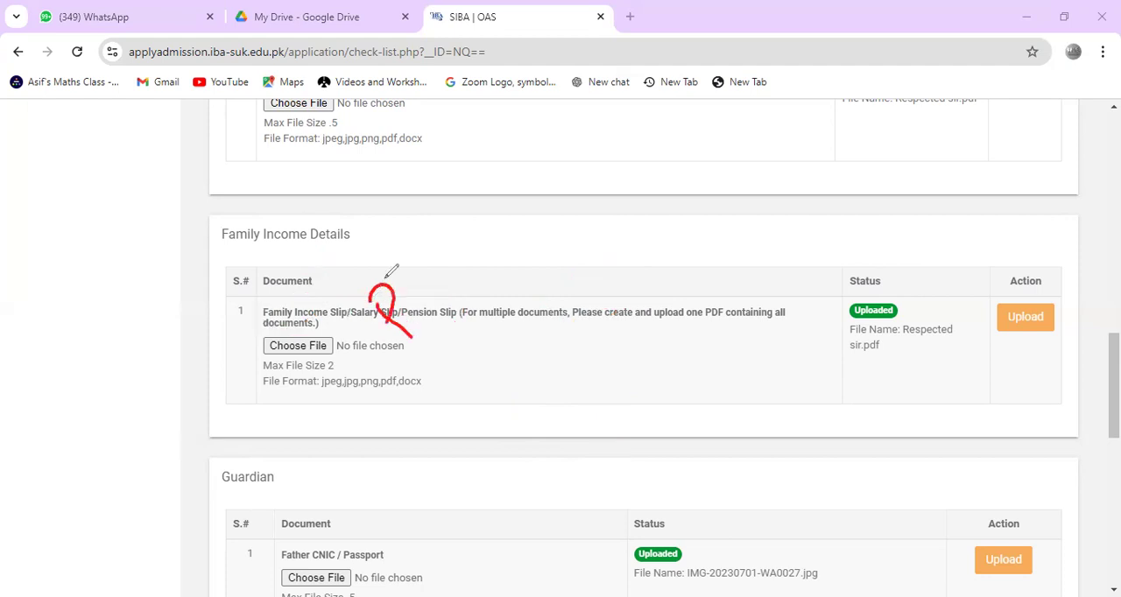
left_click_drag(390, 278, 405, 270)
mouse_move(413, 259)
left_mouse_down()
mouse_move(421, 272)
mouse_move(428, 254)
left_mouse_up()
left_click(407, 254)
mouse_move(453, 231)
left_mouse_down()
mouse_move(462, 221)
mouse_move(471, 232)
mouse_move(469, 207)
left_mouse_up()
left_click_drag(386, 375, 510, 220)
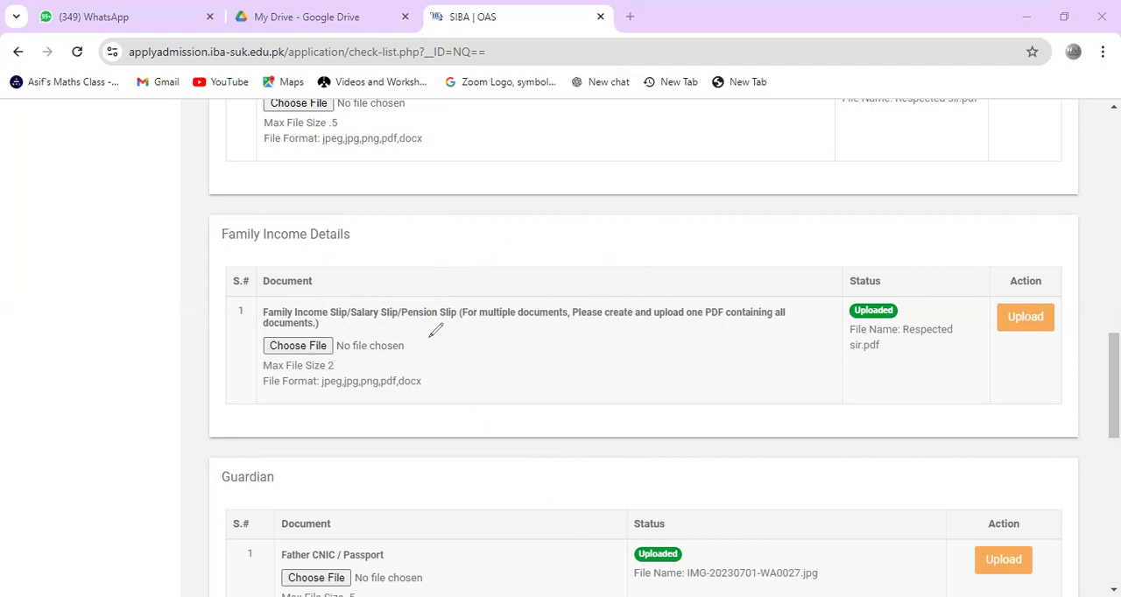
Step: Write "Per Month" and a second underlined word over the income row, clear them, and draw and clear a downward arrow
mouse_move(400, 324)
left_mouse_down()
mouse_move(431, 348)
mouse_move(430, 319)
mouse_move(529, 219)
mouse_move(536, 226)
left_mouse_up()
left_click_drag(438, 369, 540, 244)
mouse_move(496, 343)
left_mouse_down()
mouse_move(474, 368)
mouse_move(518, 349)
mouse_move(526, 324)
mouse_move(548, 333)
mouse_move(502, 410)
left_mouse_up()
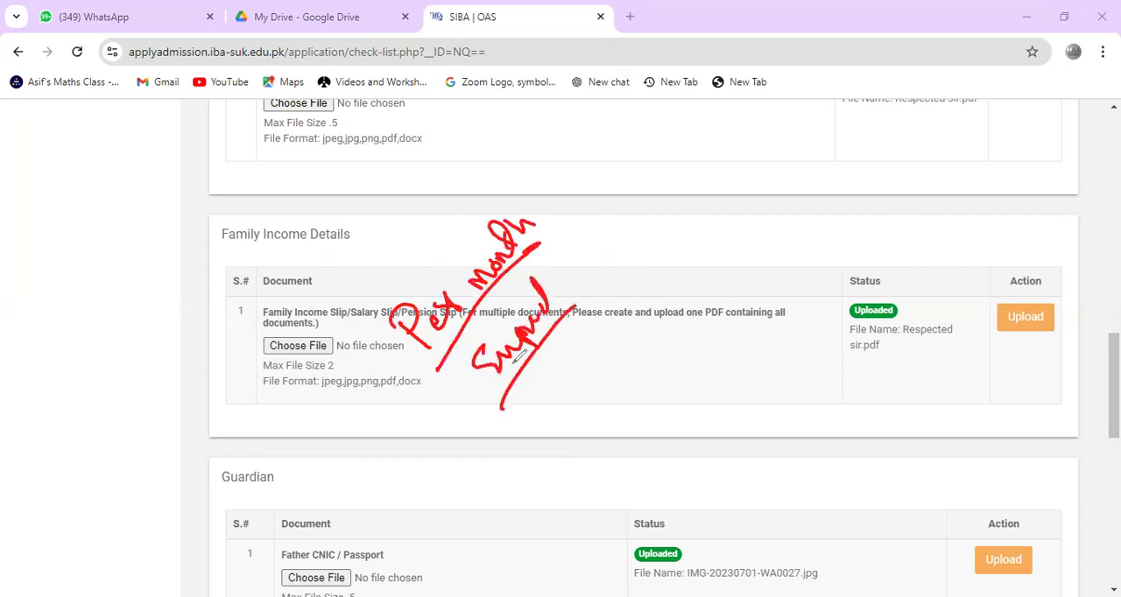
left_click(97, 385)
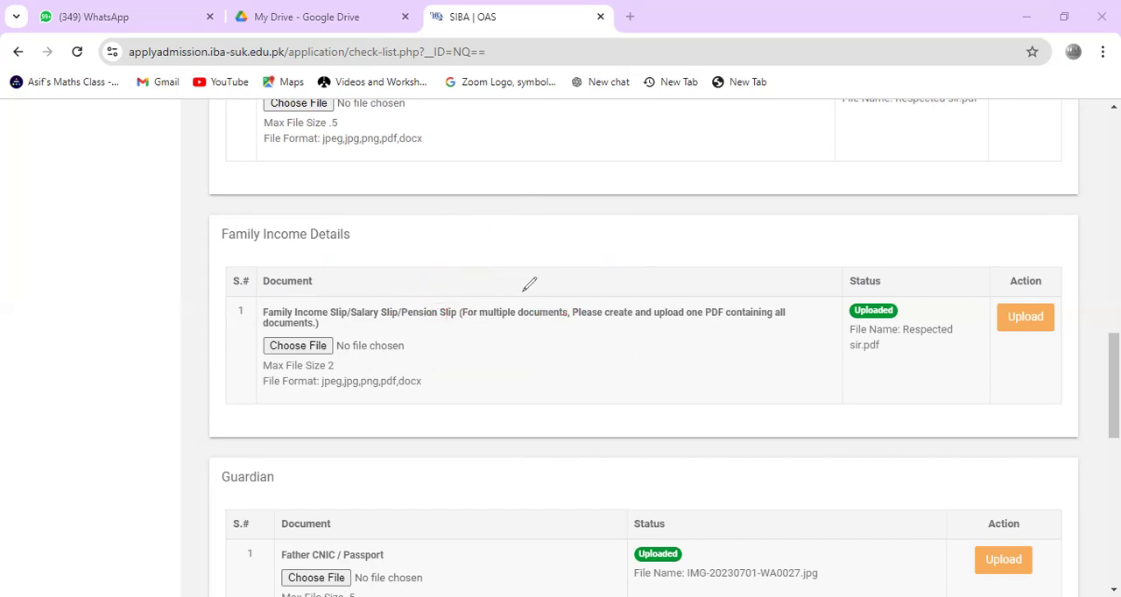
left_click_drag(499, 349, 537, 403)
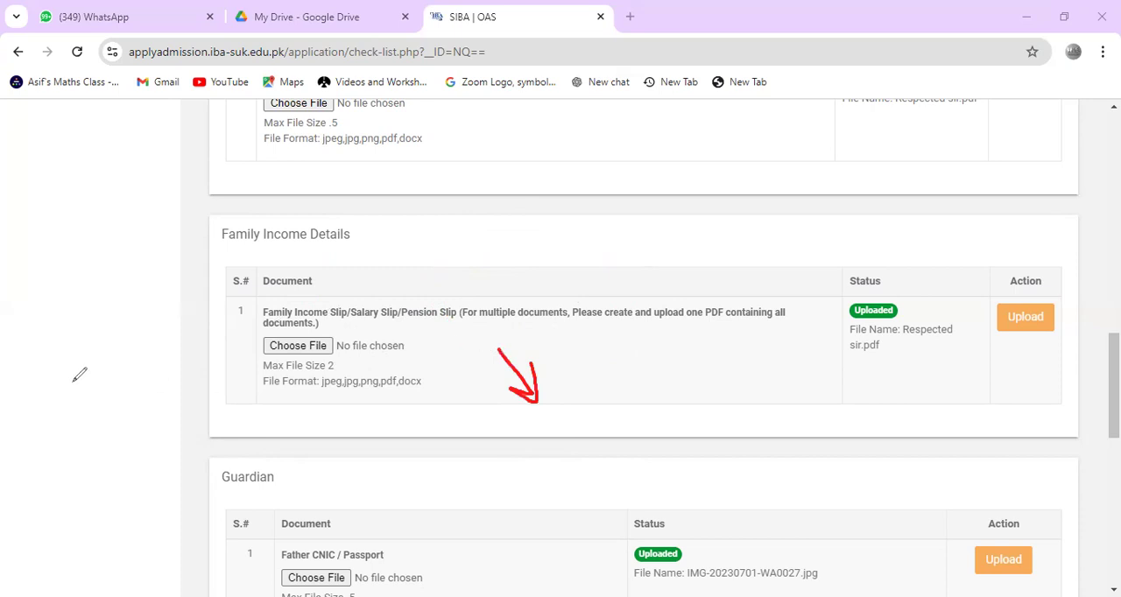
left_click(240, 305)
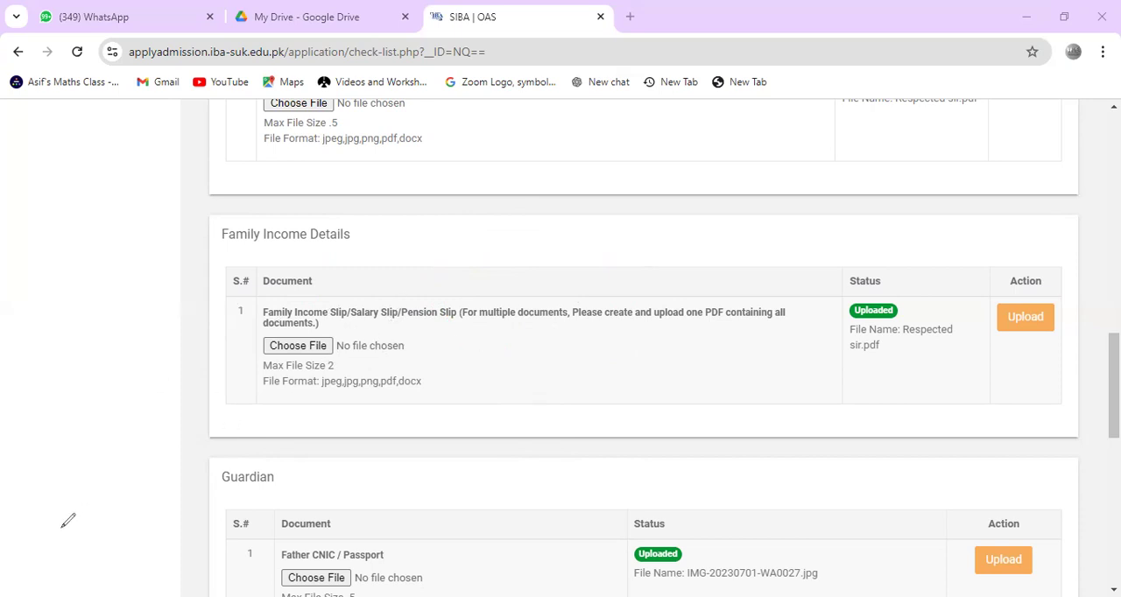
Step: Mark the FSC/FSC (part 1) Marks Sheet and Hope Certificate file choosers in the Academic section in red, and clear the markings
scroll(23, 540, "down", 2)
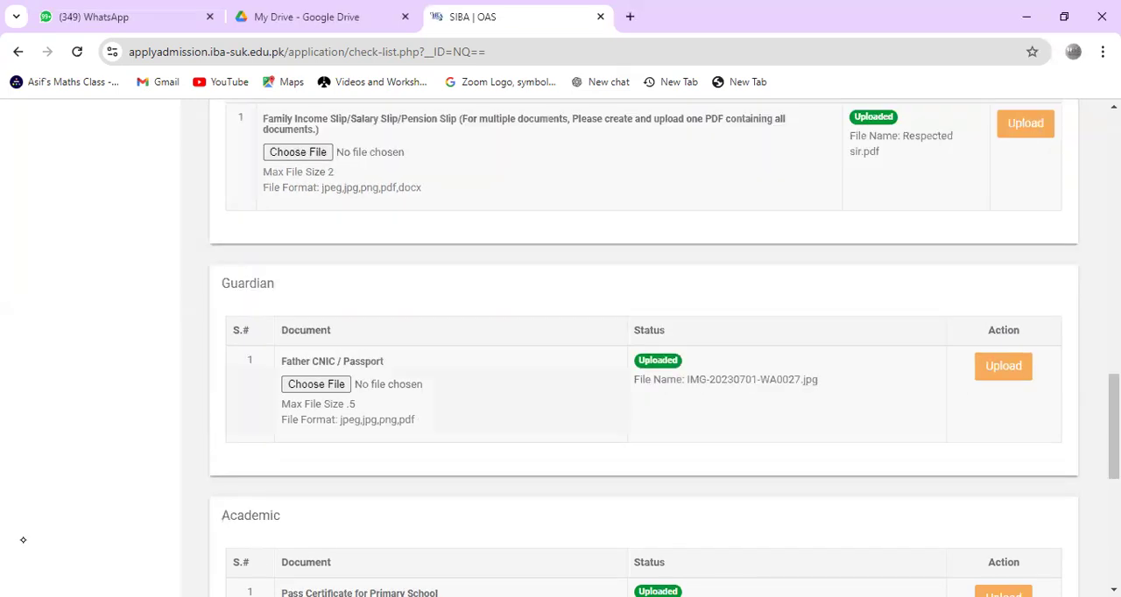
scroll(22, 539, "down", 1)
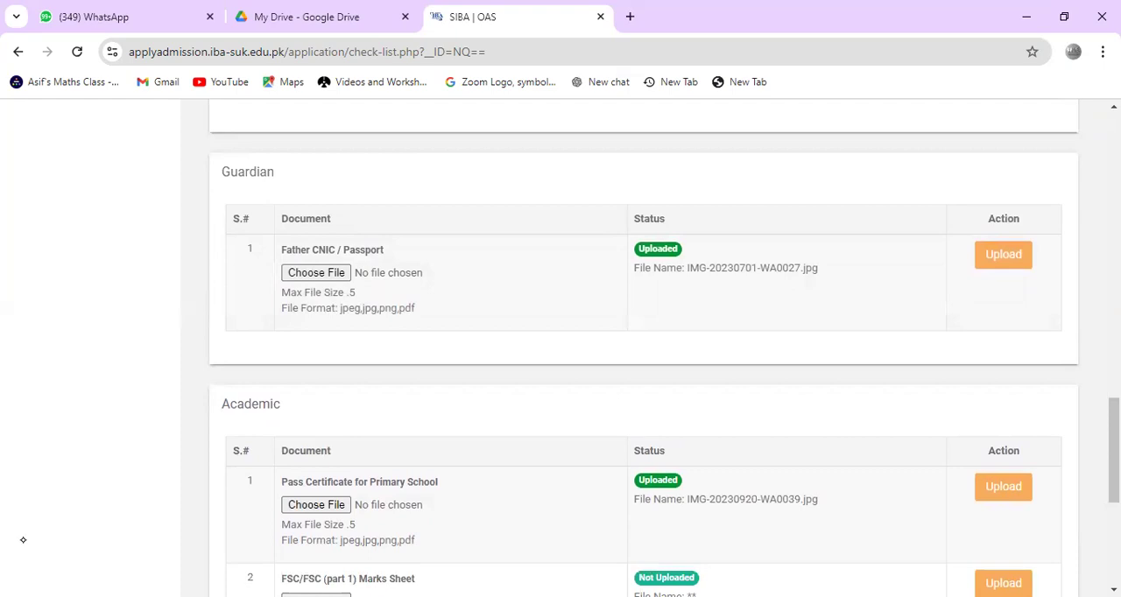
scroll(23, 540, "down", 1)
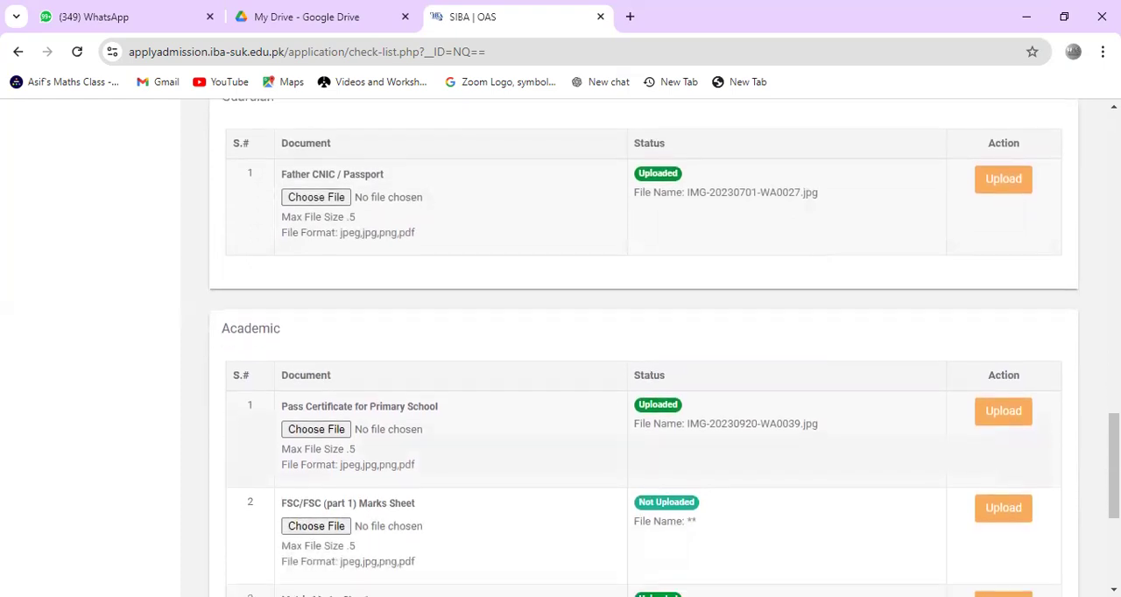
scroll(22, 540, "down", 1)
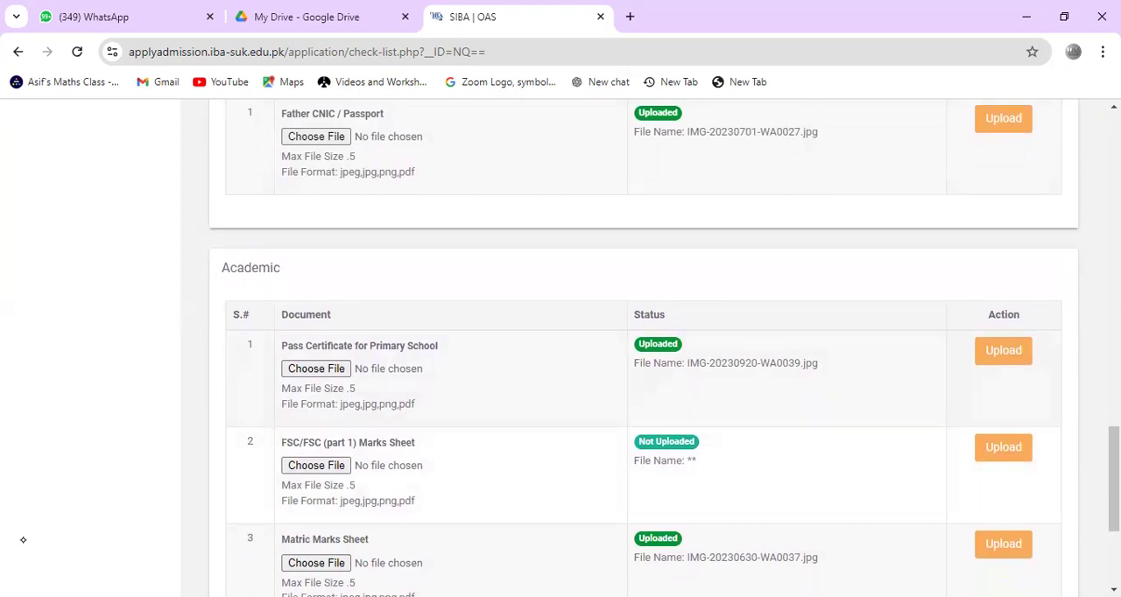
scroll(22, 540, "down", 1)
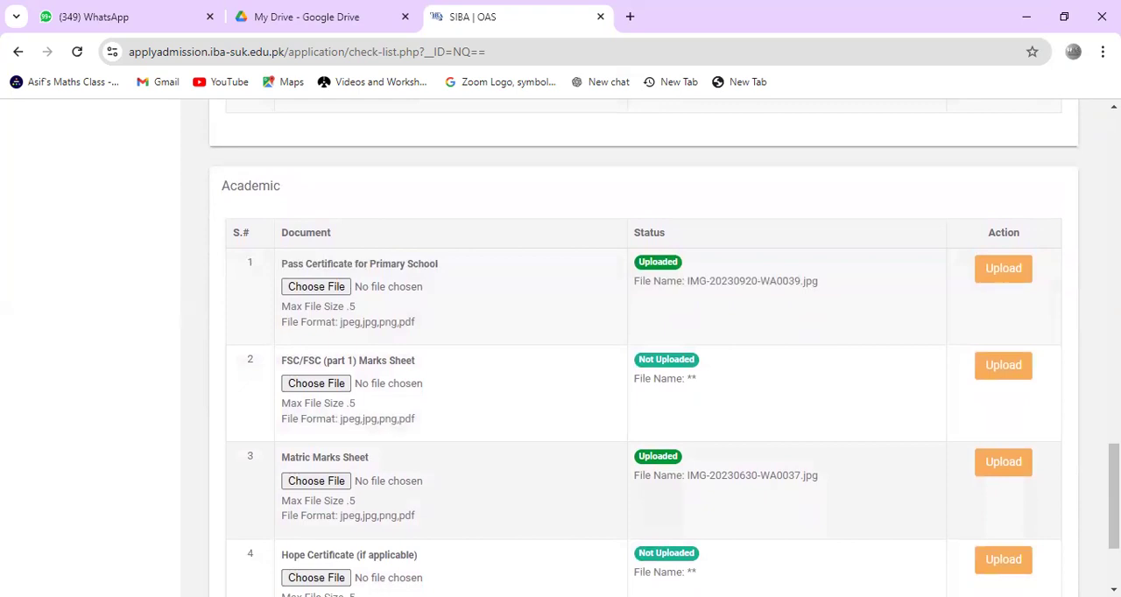
scroll(23, 539, "down", 1)
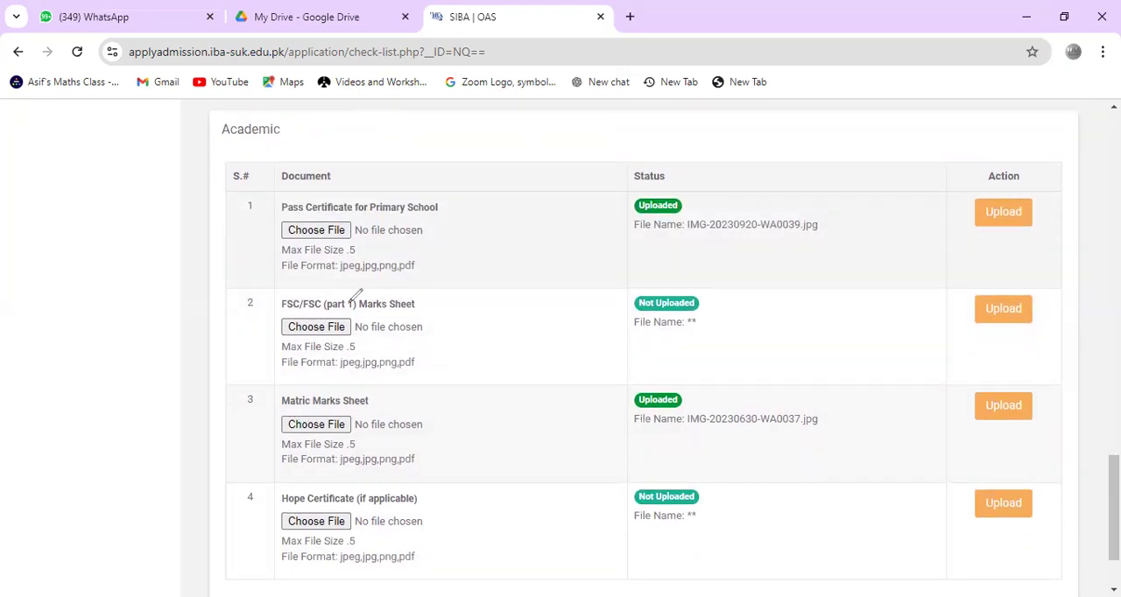
left_click_drag(350, 303, 324, 301)
mouse_move(324, 499)
left_mouse_down()
mouse_move(265, 522)
mouse_move(300, 552)
left_mouse_up()
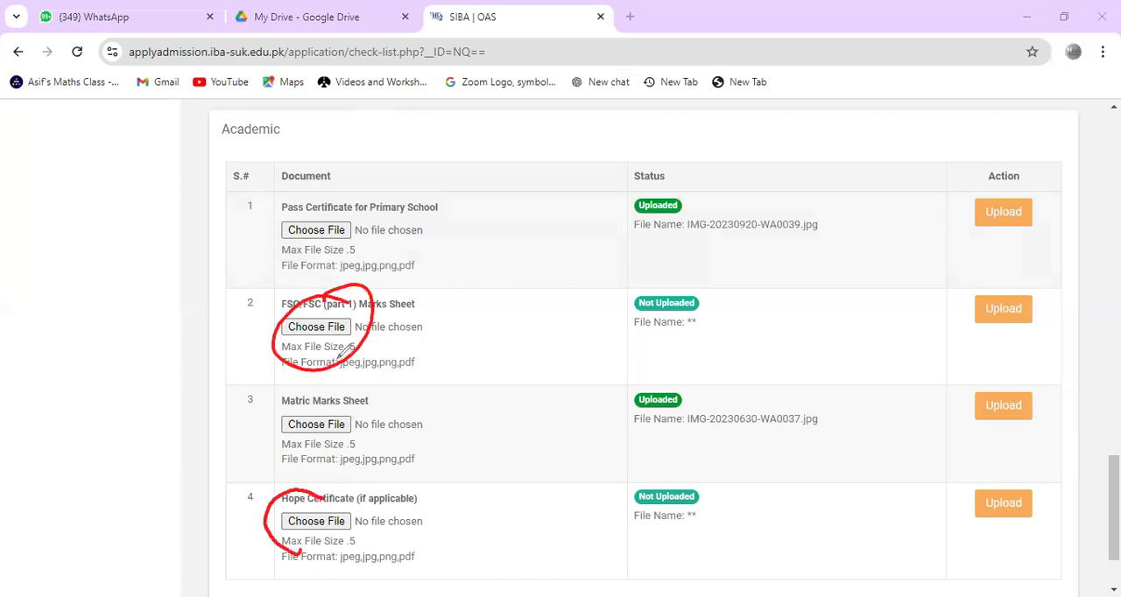
left_click_drag(359, 317, 412, 284)
scroll(28, 542, "down", 1)
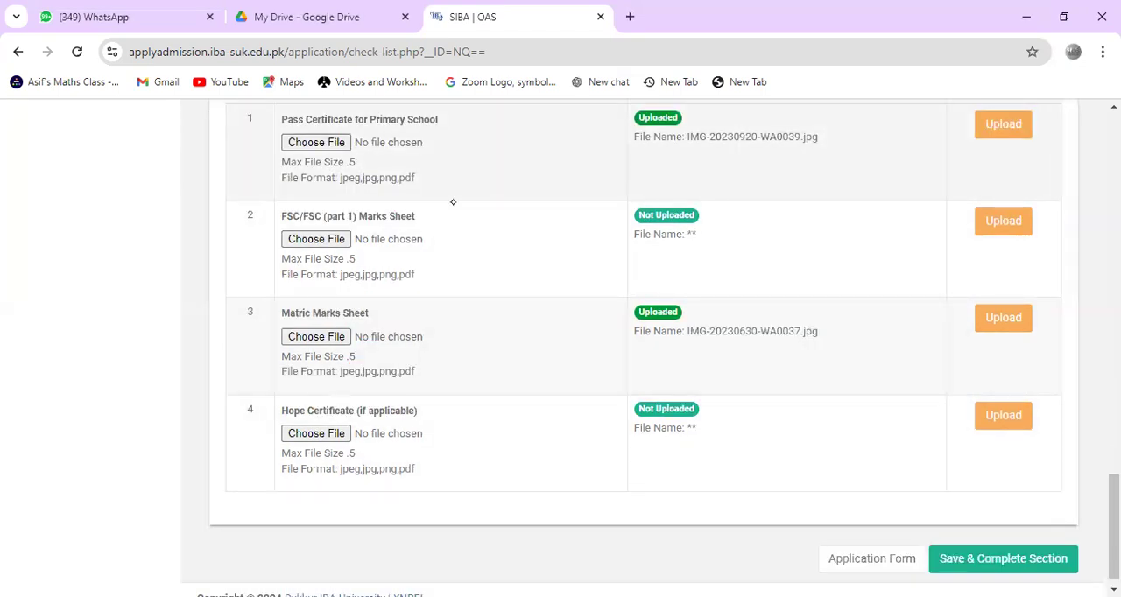
Step: Circle the FSC/FSC (part 1) Marks Sheet entry in red, add two ticks beside it, and clear the markings
left_click_drag(348, 208, 333, 193)
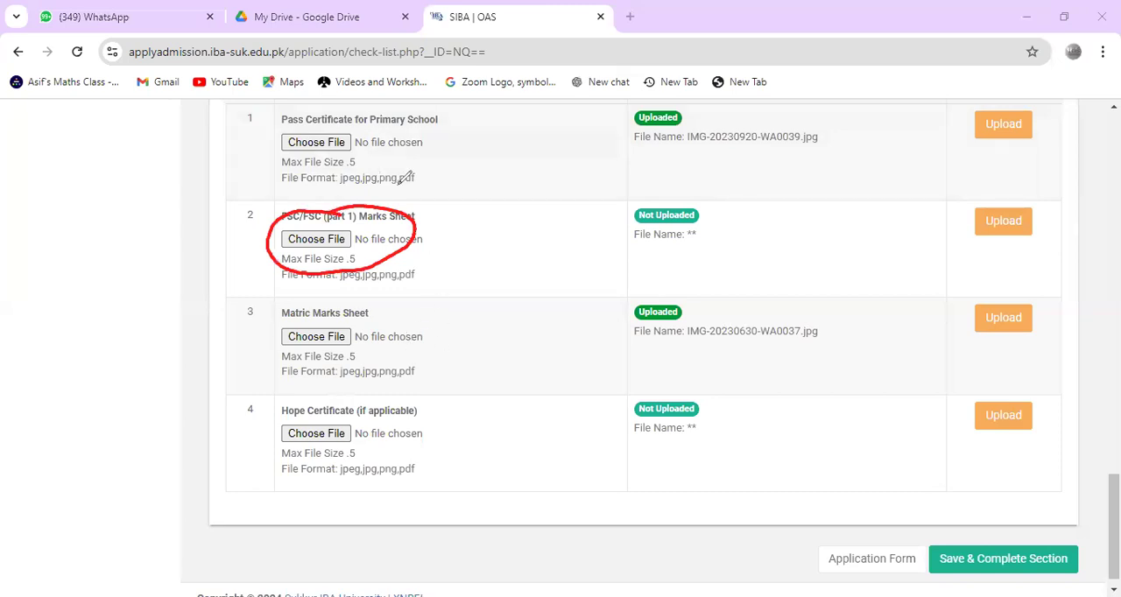
left_click_drag(408, 224, 429, 197)
left_click_drag(377, 245, 429, 238)
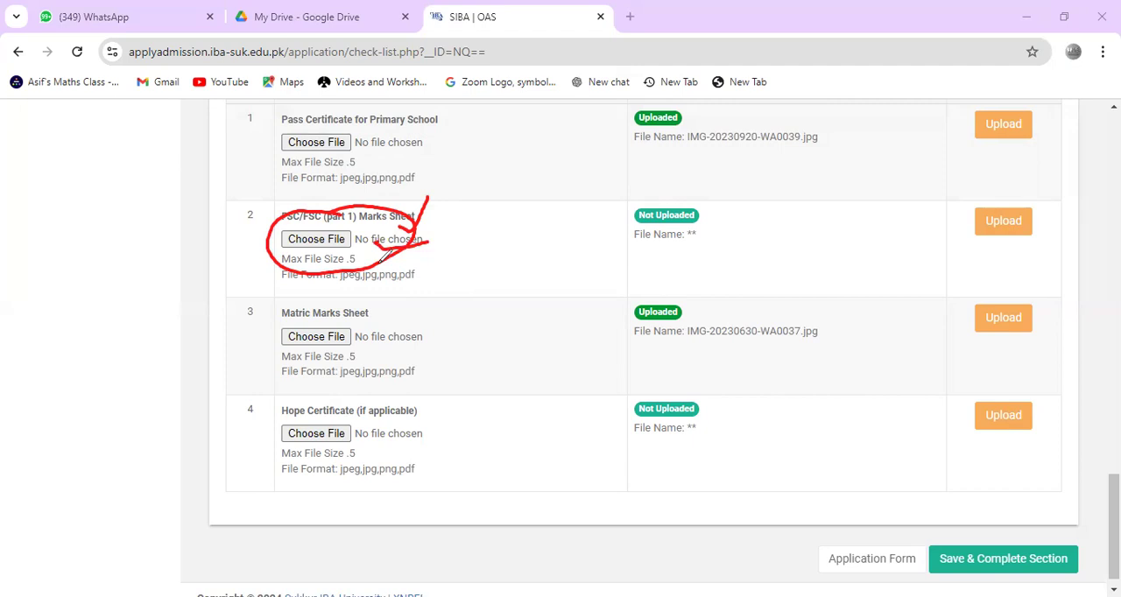
left_click(69, 385)
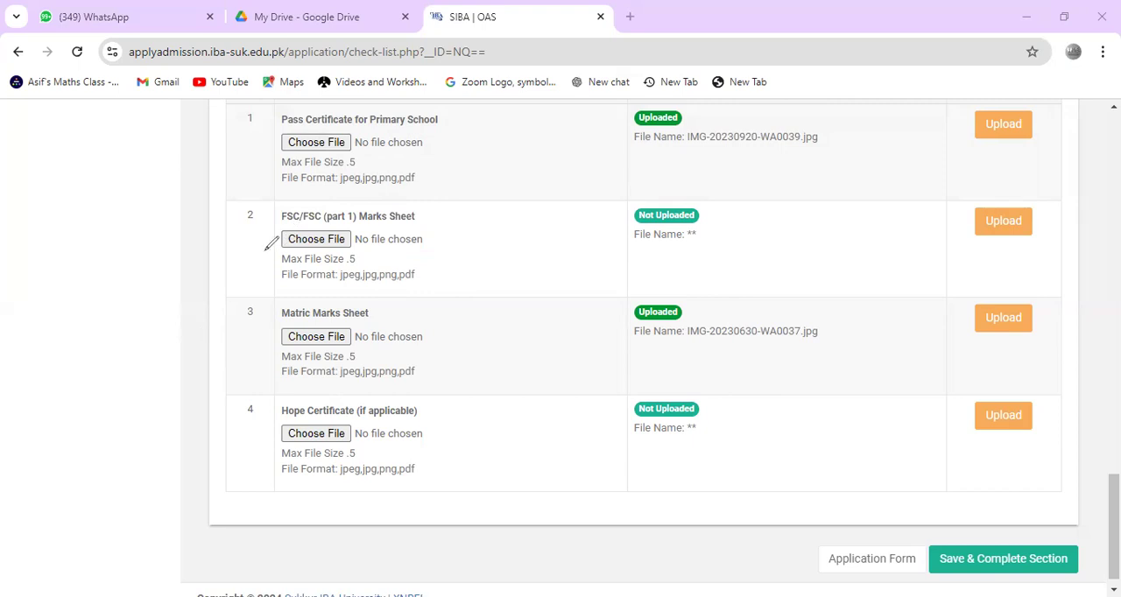
Step: Mark the FSC (part 1) Marks Sheet, Matric Marks Sheet and Hope Certificate file choosers in red, and clear the markings
mouse_move(311, 206)
left_mouse_down()
mouse_move(336, 263)
mouse_move(294, 215)
left_mouse_up()
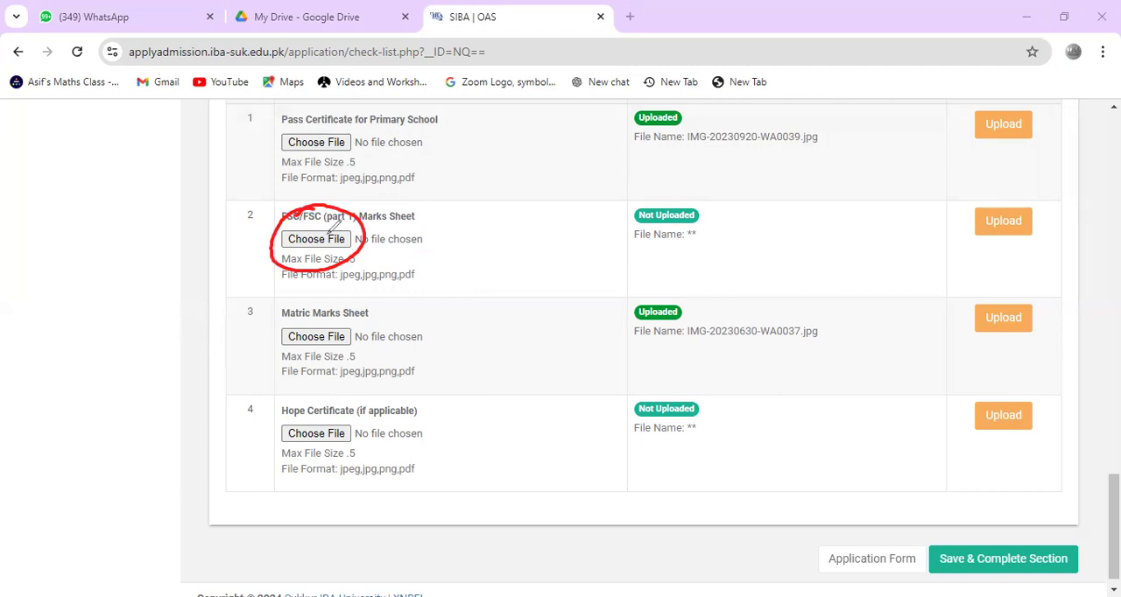
left_click_drag(331, 230, 369, 208)
mouse_move(331, 305)
left_mouse_down()
mouse_move(263, 363)
mouse_move(375, 312)
mouse_move(307, 319)
mouse_move(379, 350)
mouse_move(425, 300)
left_mouse_up()
mouse_move(361, 396)
left_mouse_down()
mouse_move(280, 404)
mouse_move(421, 433)
mouse_move(361, 395)
left_mouse_up()
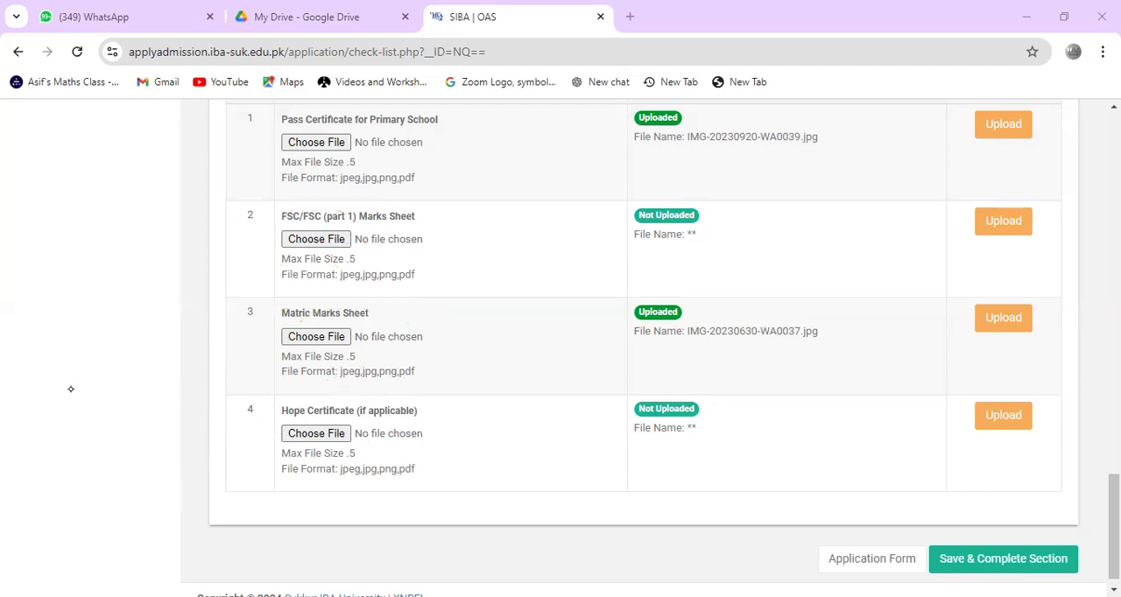
Step: Save and complete the document section, underline the missing FSC marks sheet error in red, and clear the underlining
scroll(29, 544, "down", 1)
left_click(1003, 542)
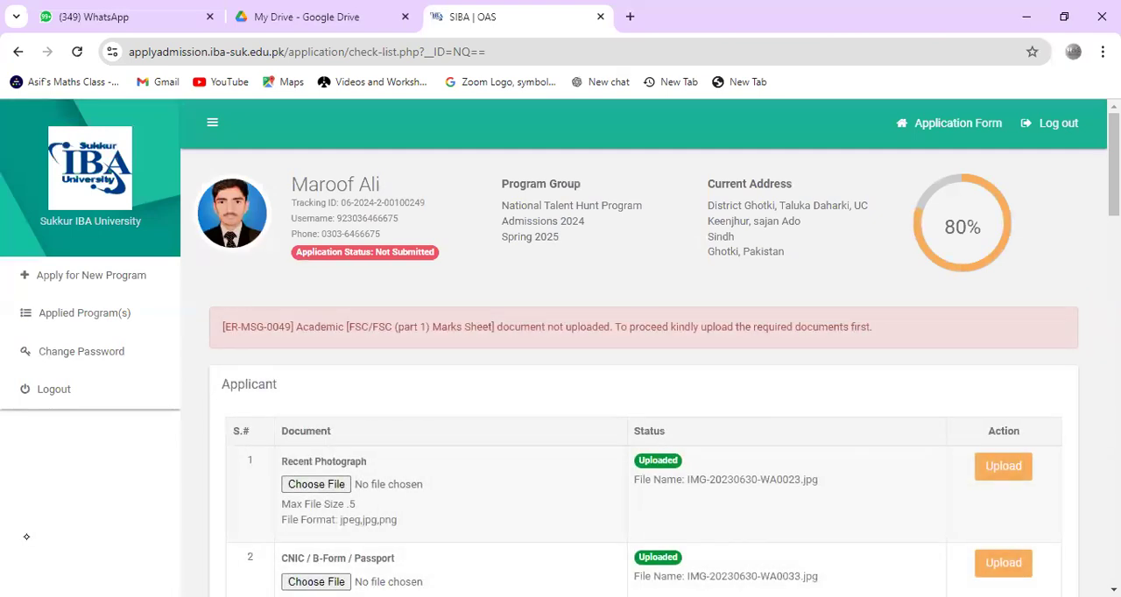
mouse_move(426, 342)
left_mouse_down()
mouse_move(348, 338)
mouse_move(724, 340)
left_mouse_up()
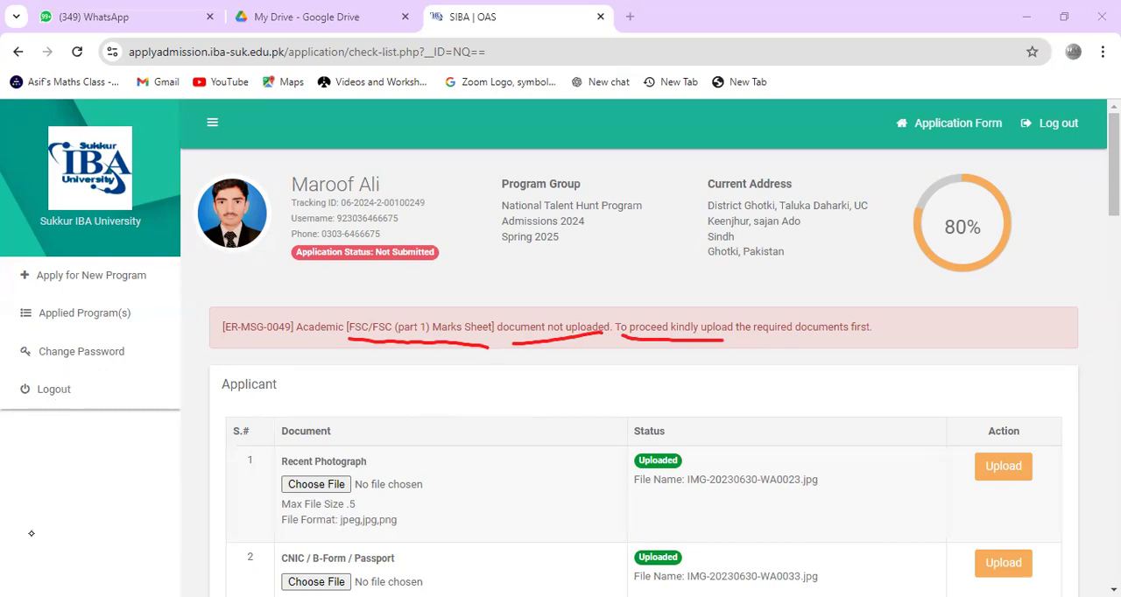
scroll(31, 531, "down", 15)
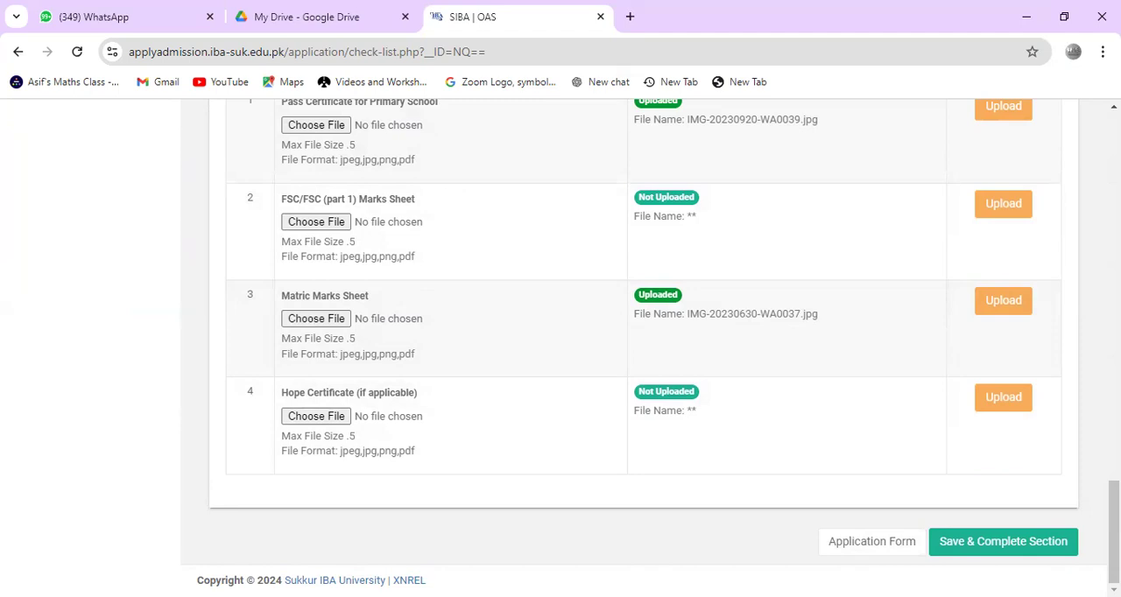
Step: Write "17 Nov" in red across the application header and underline it
scroll(644, 421, "up", 20)
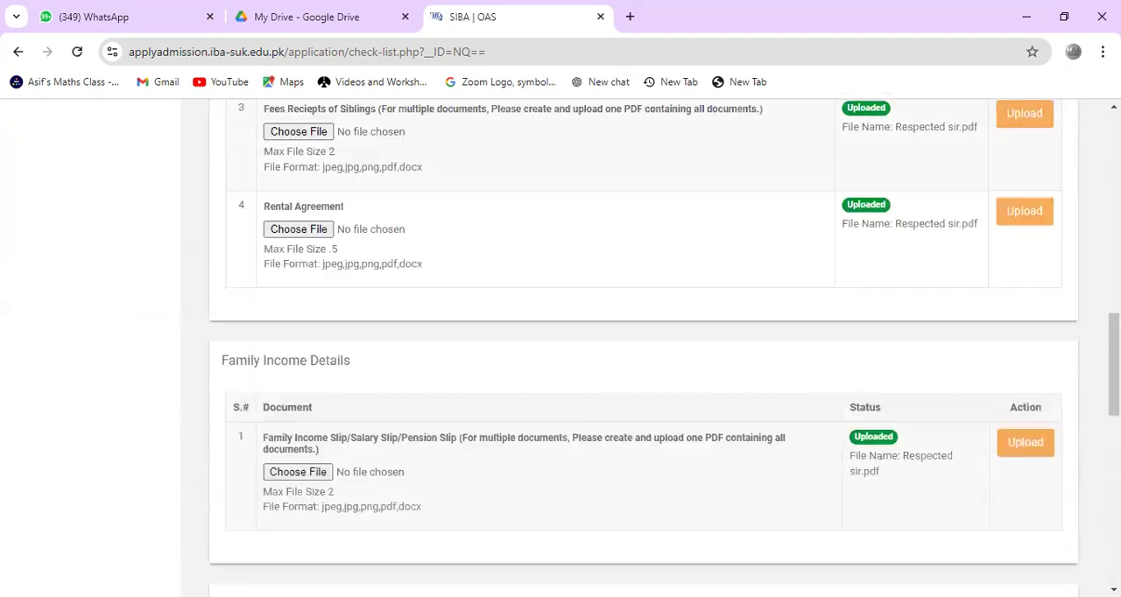
scroll(644, 351, "up", 3)
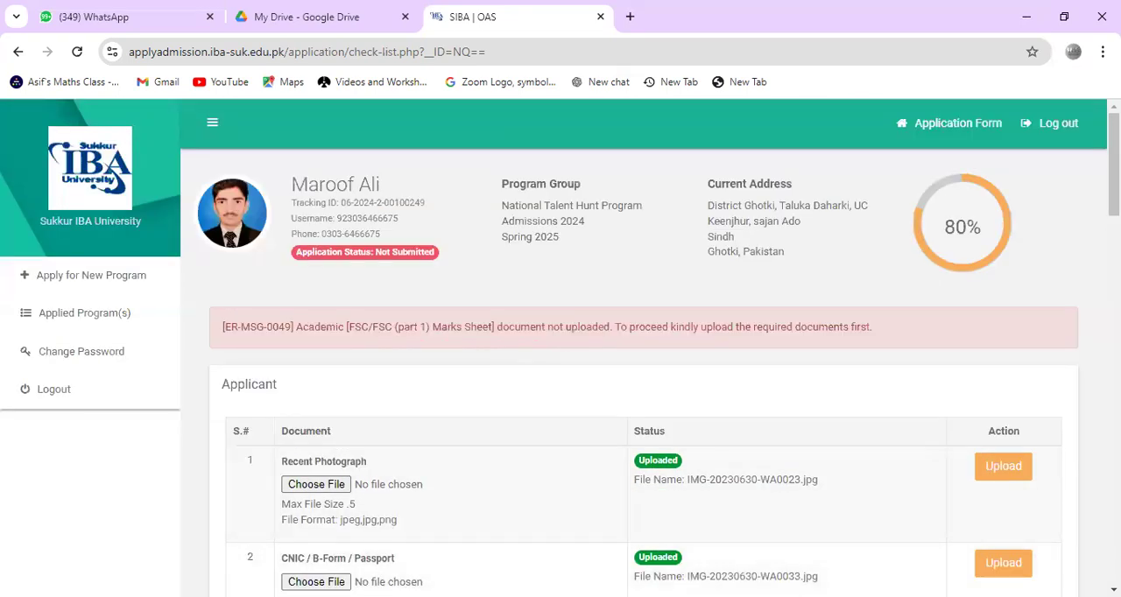
left_click_drag(545, 281, 539, 331)
left_click_drag(548, 293, 588, 324)
left_click_drag(594, 303, 624, 254)
left_click_drag(639, 243, 625, 269)
left_click_drag(636, 225, 652, 219)
left_click_drag(540, 369, 681, 252)
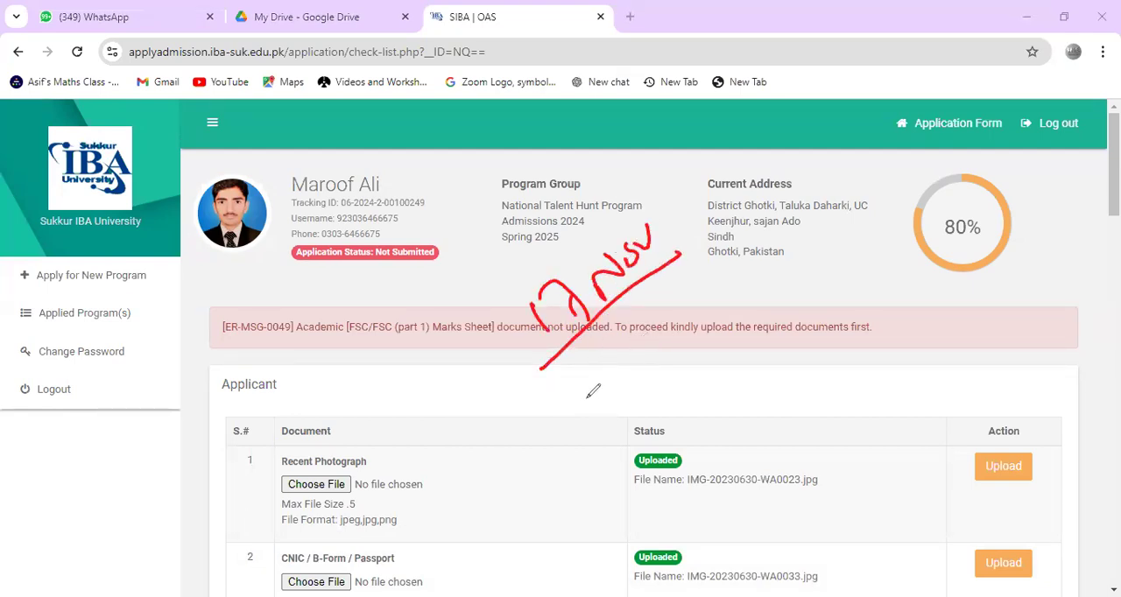
Step: Write and underline "Seat No" and "Alot" in red below the date, and clear all the markings
mouse_move(591, 376)
left_mouse_down()
mouse_move(572, 433)
mouse_move(650, 348)
mouse_move(688, 339)
mouse_move(711, 316)
left_mouse_up()
left_click_drag(597, 456, 768, 325)
mouse_move(723, 418)
left_mouse_down()
mouse_move(723, 431)
mouse_move(752, 361)
mouse_move(775, 338)
mouse_move(793, 385)
left_mouse_up()
left_click_drag(714, 463, 813, 378)
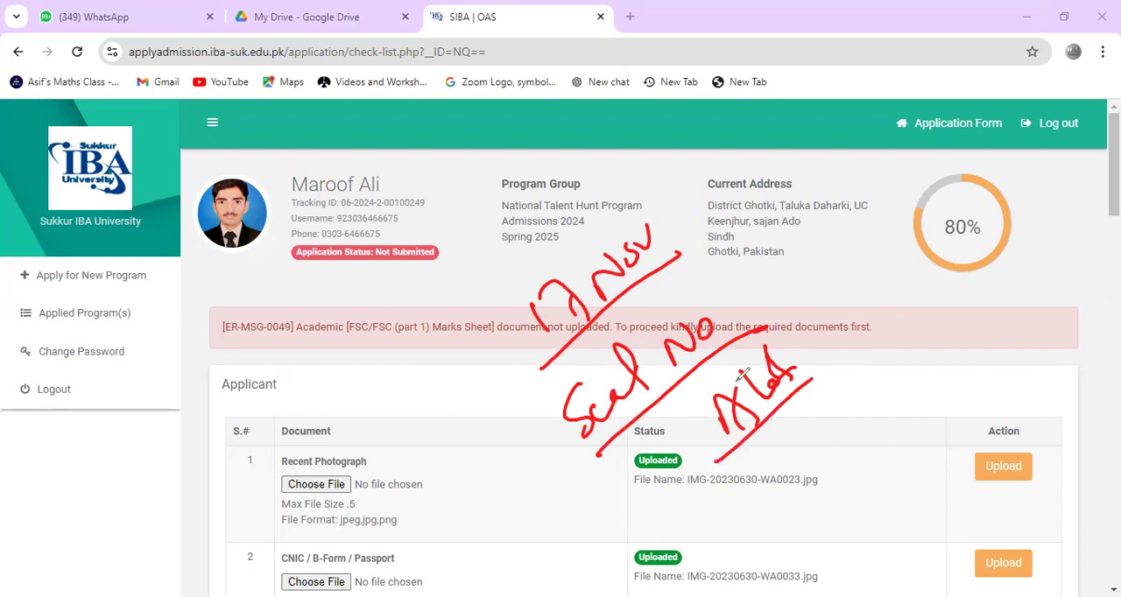
left_click(77, 383)
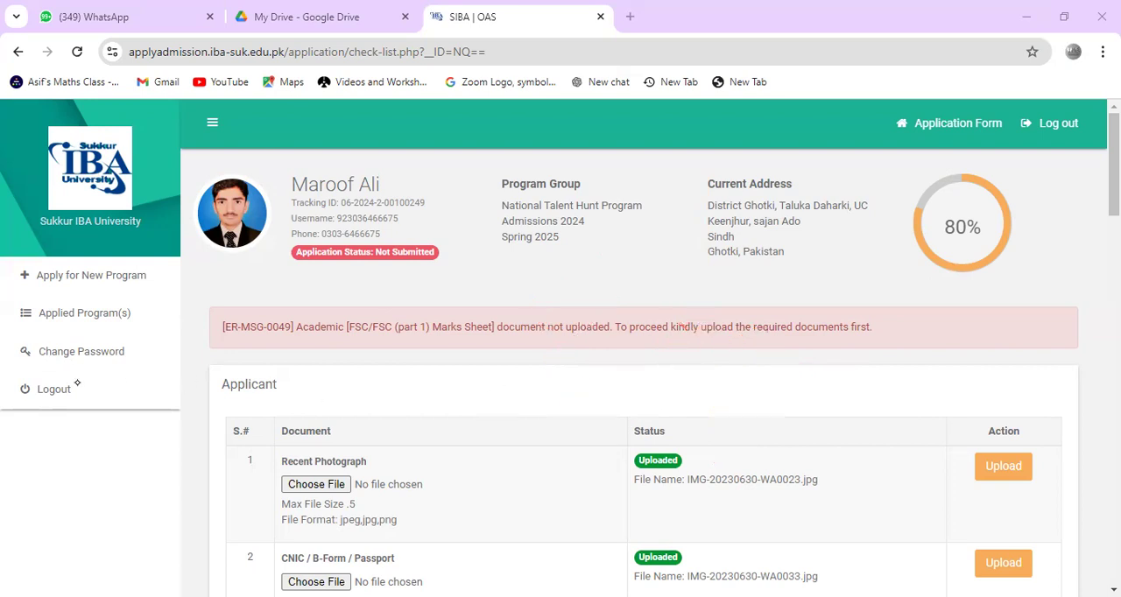
Step: Write "Prep" and "ME" in red across the Applicant section, underline both, add "M.E" beside them, and clear all the markings
mouse_move(475, 396)
left_mouse_down()
mouse_move(494, 344)
mouse_move(546, 418)
mouse_move(601, 363)
left_mouse_up()
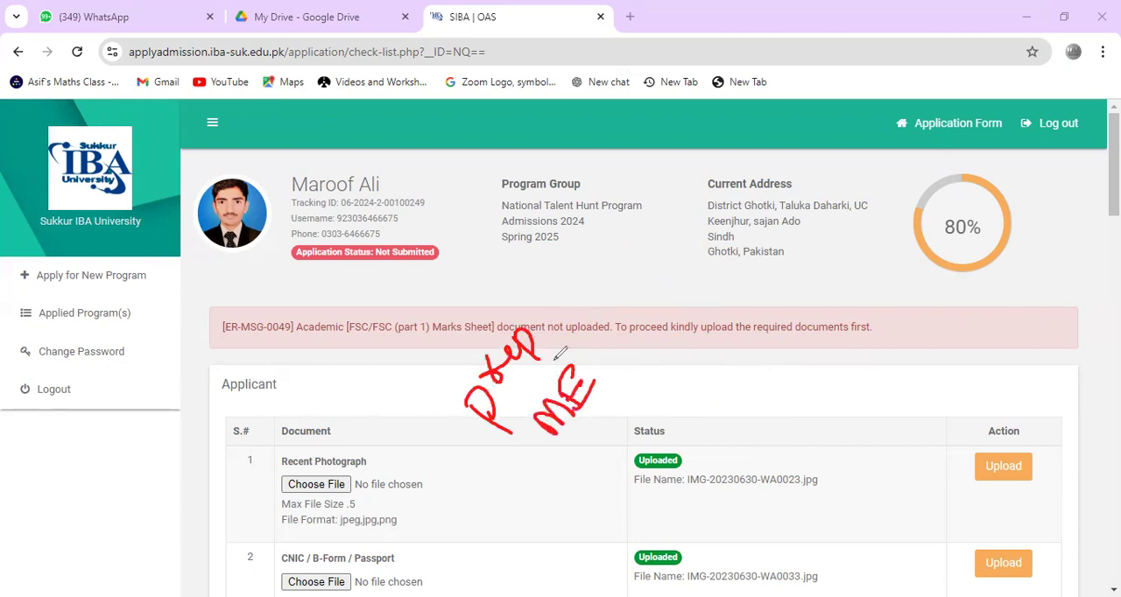
left_click_drag(511, 449, 576, 333)
left_click_drag(577, 465, 613, 382)
mouse_move(683, 377)
left_mouse_down()
mouse_move(702, 406)
mouse_move(746, 363)
mouse_move(729, 343)
mouse_move(776, 334)
left_mouse_up()
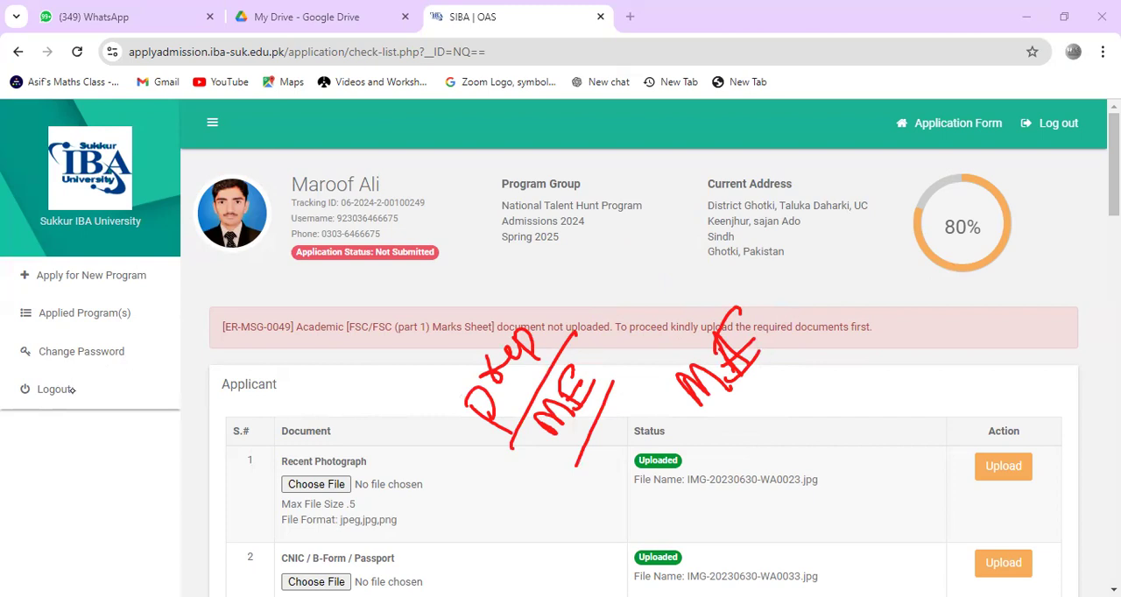
left_click(34, 544)
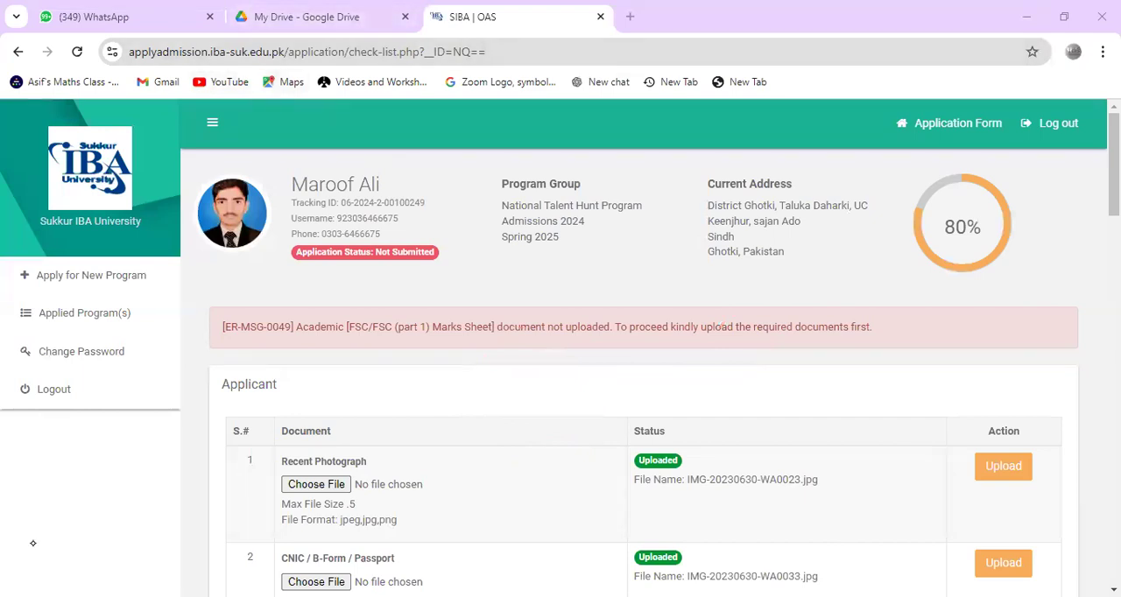
Step: Review the document checklist from the Applicant section through the Academic section, checking each document's upload status
scroll(34, 543, "down", 10)
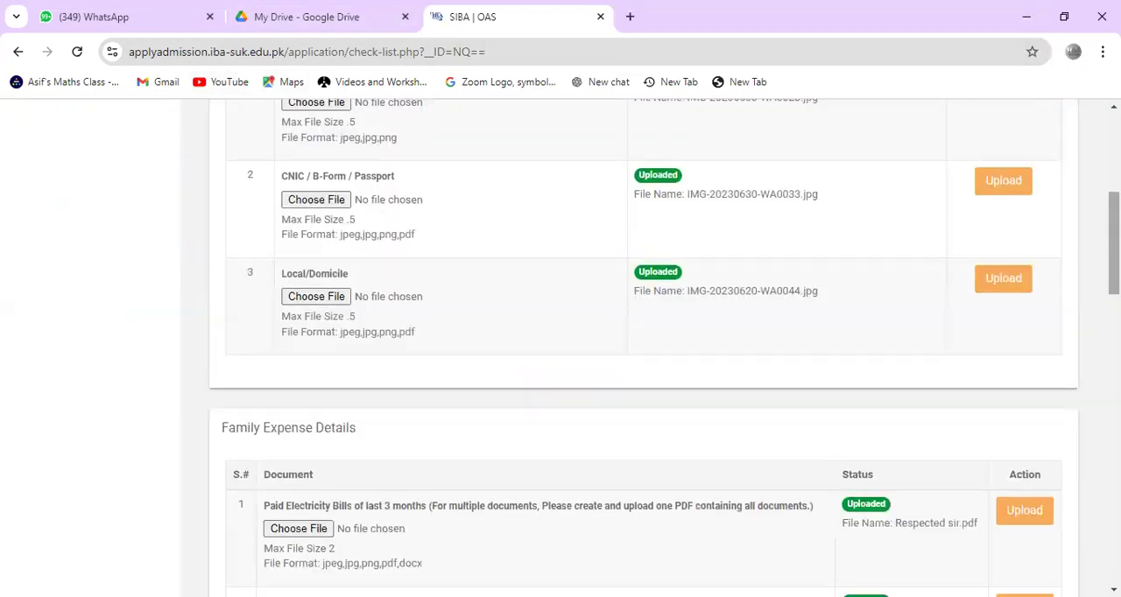
scroll(644, 350, "down", 8)
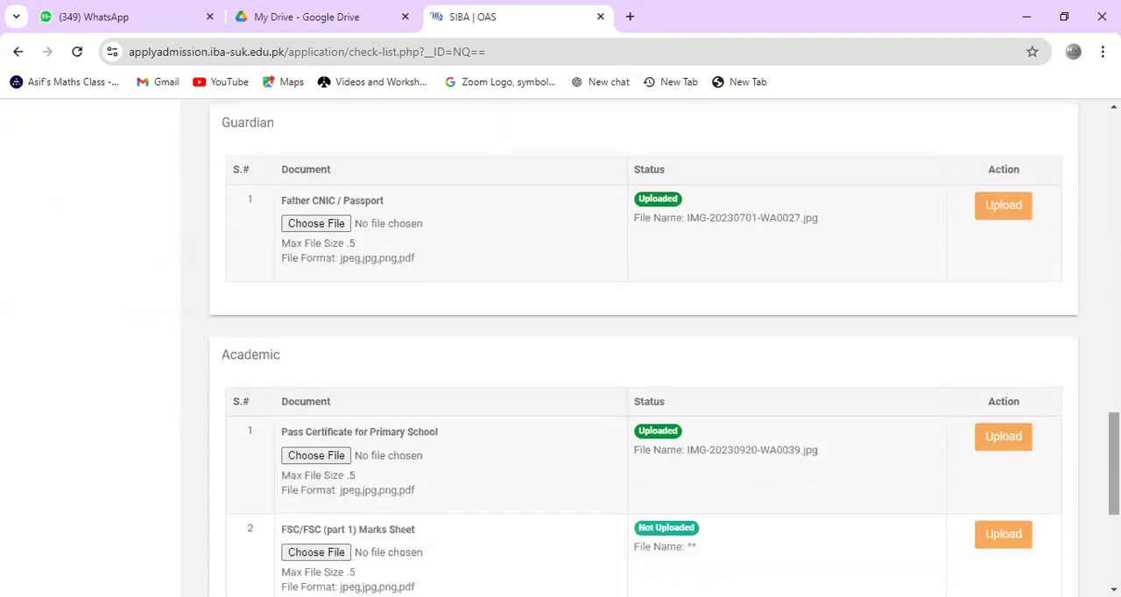
scroll(644, 351, "down", 3)
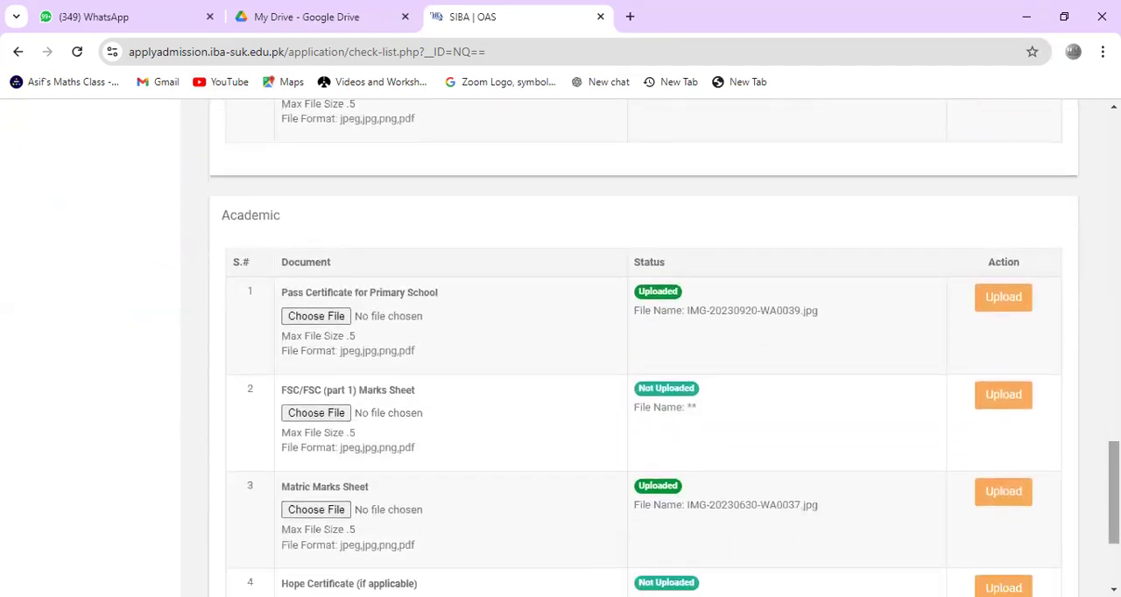
scroll(650, 348, "up", 3)
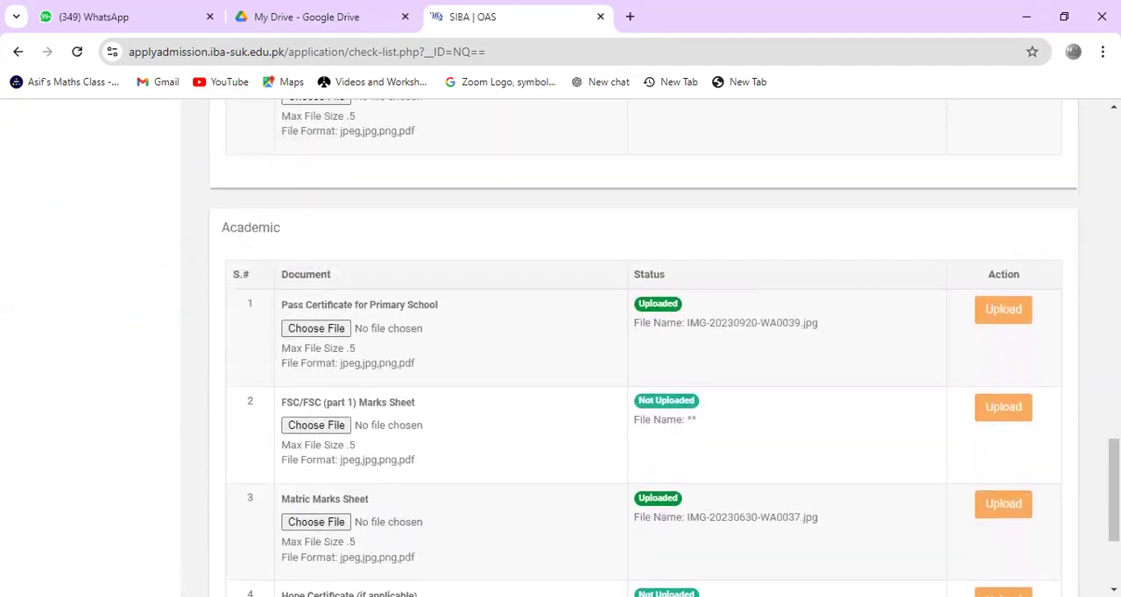
scroll(650, 348, "up", 2)
scroll(644, 350, "up", 2)
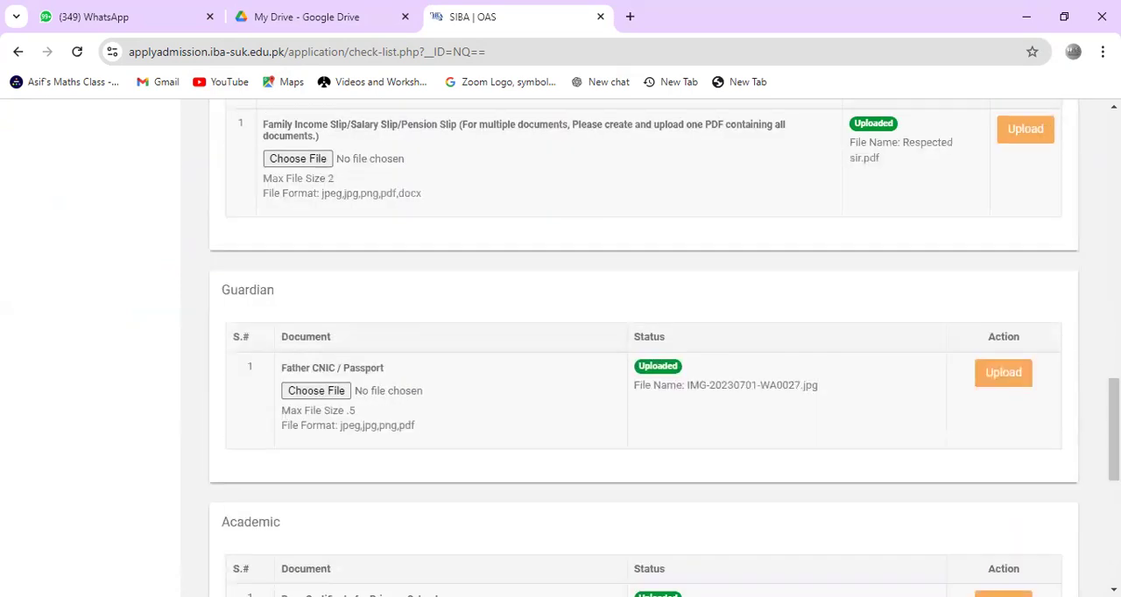